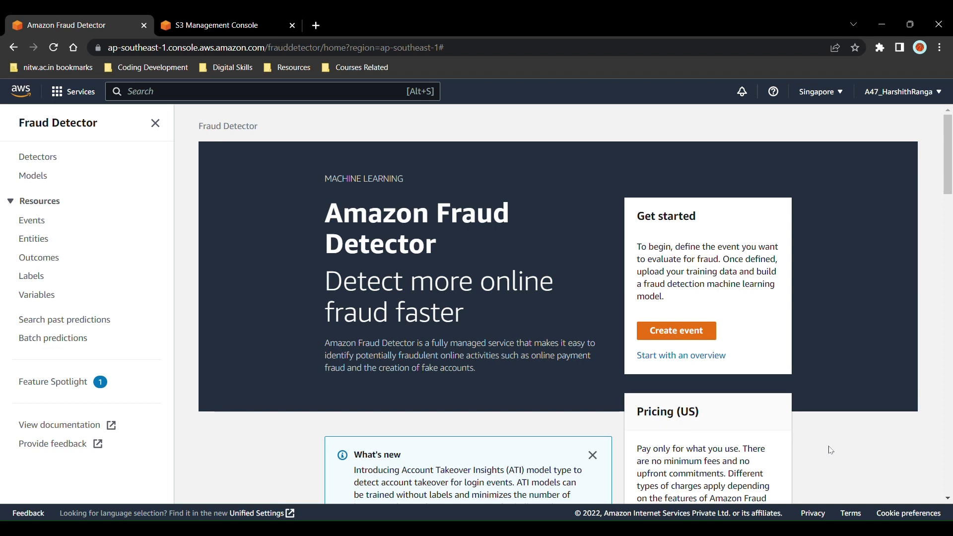
# Step: Start a new event type and name it with the prefix fd_, the owner's first name and the suffix _demo
pyautogui.click(694, 332)
pyautogui.click(214, 327)
pyautogui.write('fd')
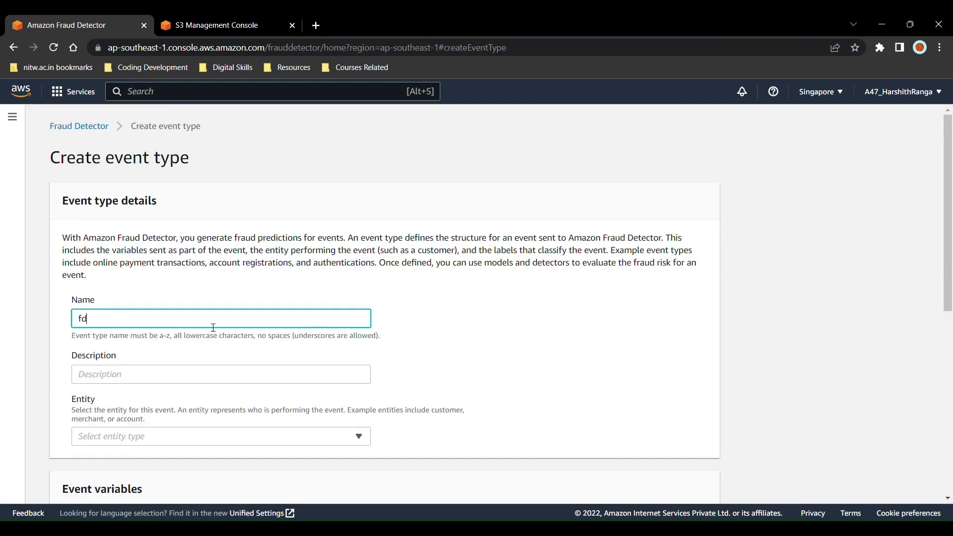
pyautogui.write('_harshith_dem')
# Step: Create a new entity type named sample_customer for the event, without a description or tags
pyautogui.click(193, 437)
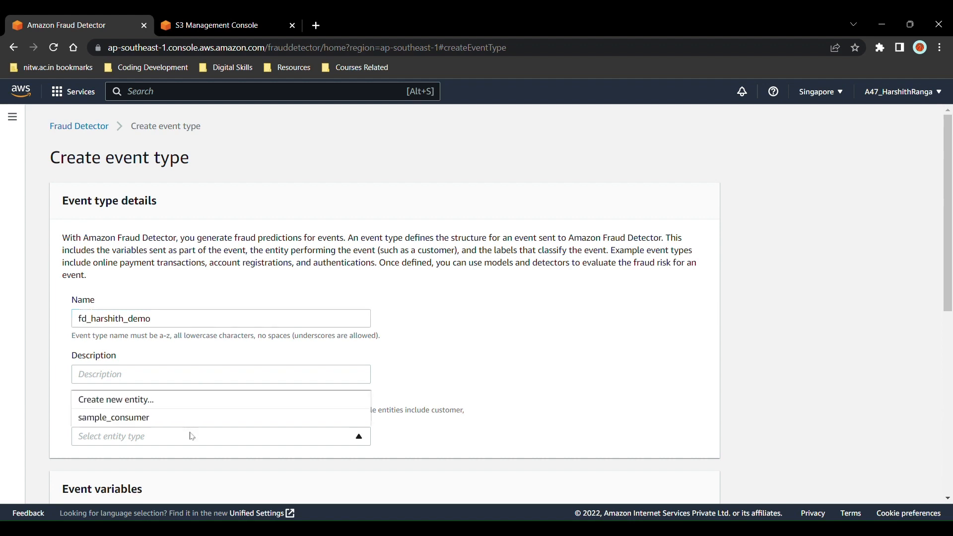
pyautogui.click(189, 407)
pyautogui.click(412, 311)
pyautogui.write('sam')
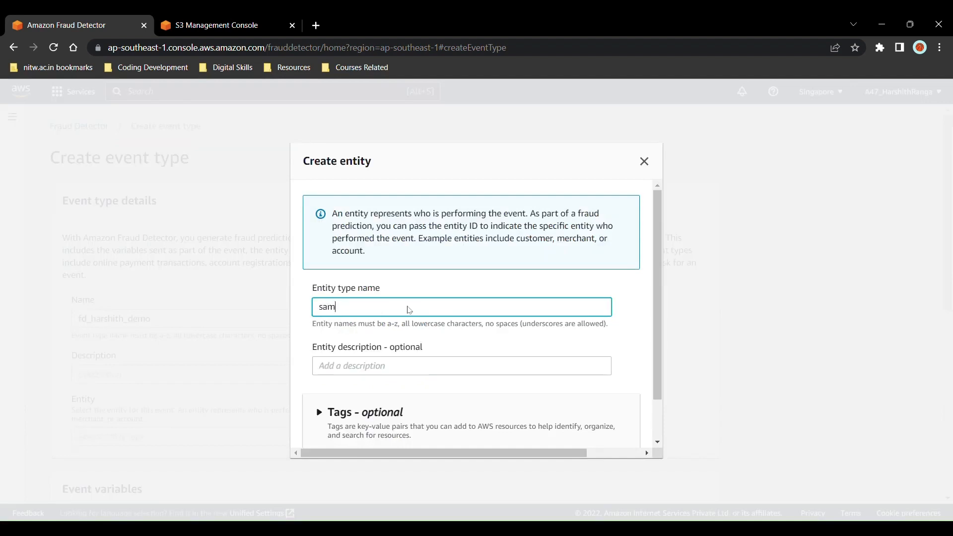
pyautogui.write('ple_customer')
pyautogui.scroll(-1, 395, 432)
pyautogui.scroll(1, 395, 432)
pyautogui.scroll(-1, 423, 412)
pyautogui.click(576, 426)
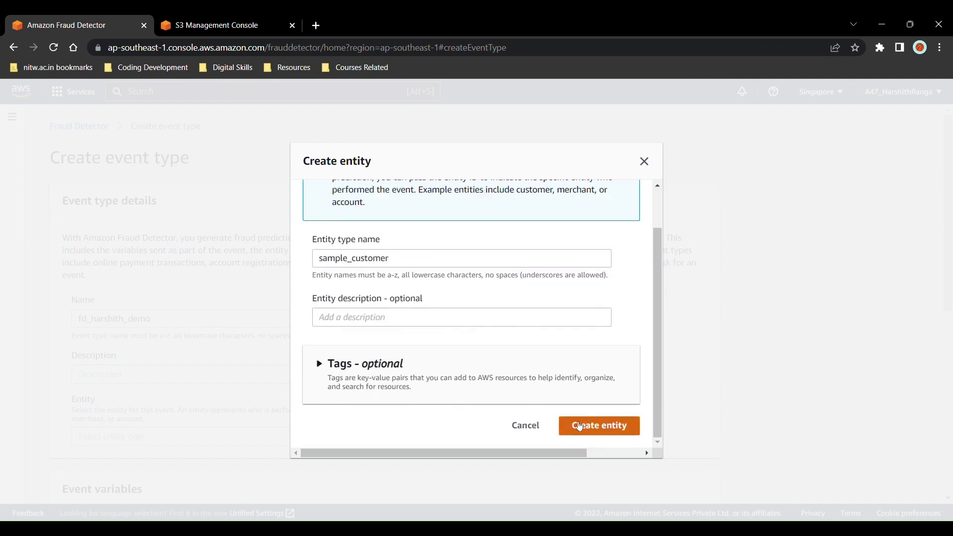
# Step: Define the event variables by selecting them from a training dataset, and start creating a new IAM role for data access
pyautogui.scroll(-5, 444, 417)
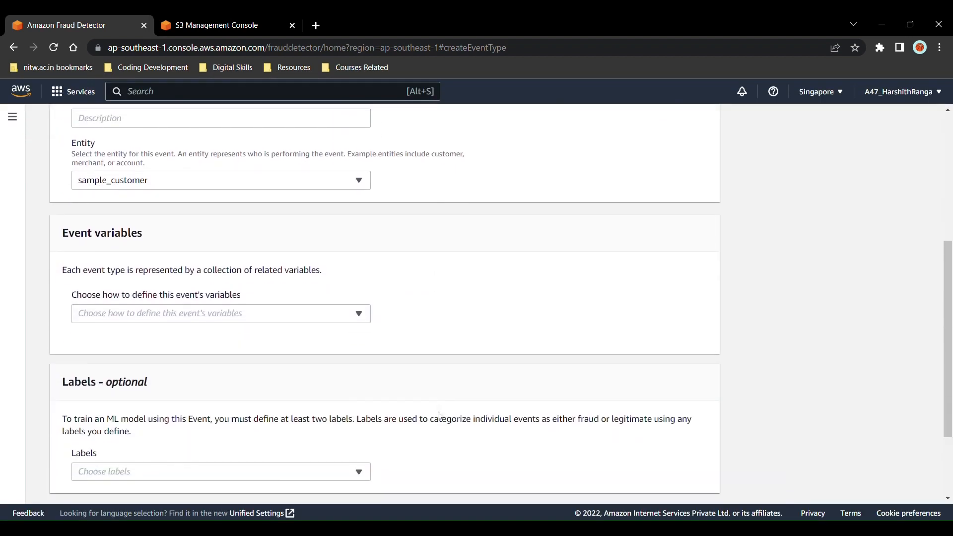
pyautogui.click(312, 315)
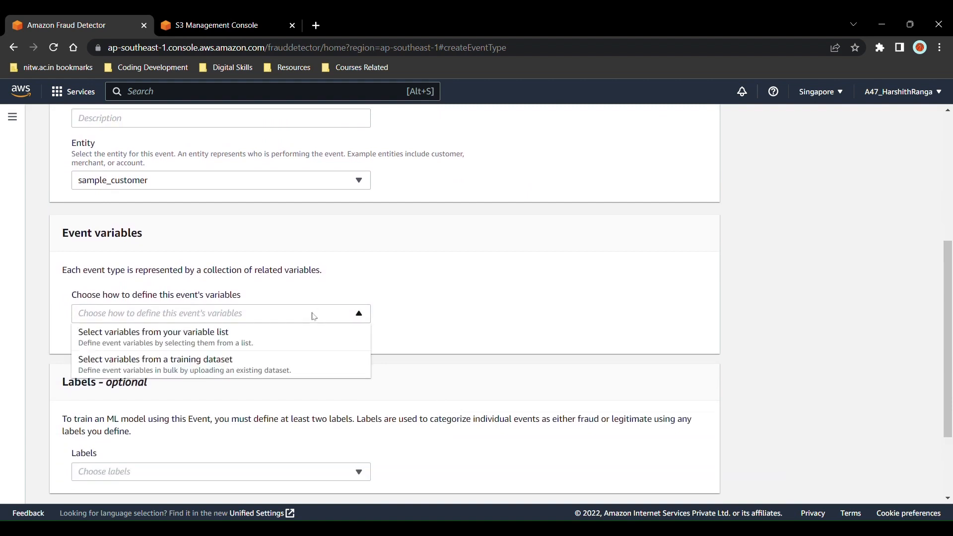
pyautogui.click(280, 365)
pyautogui.scroll(-1, 279, 366)
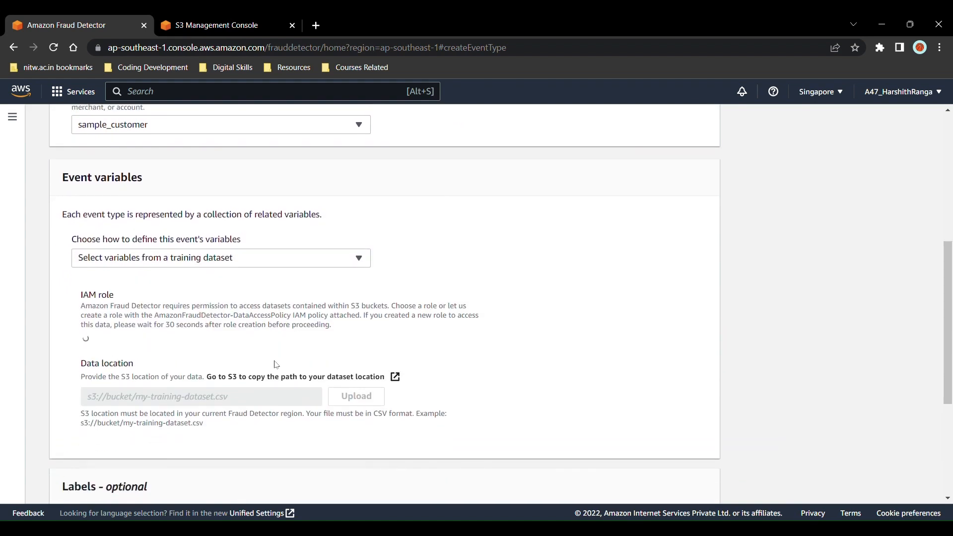
pyautogui.scroll(-1, 285, 298)
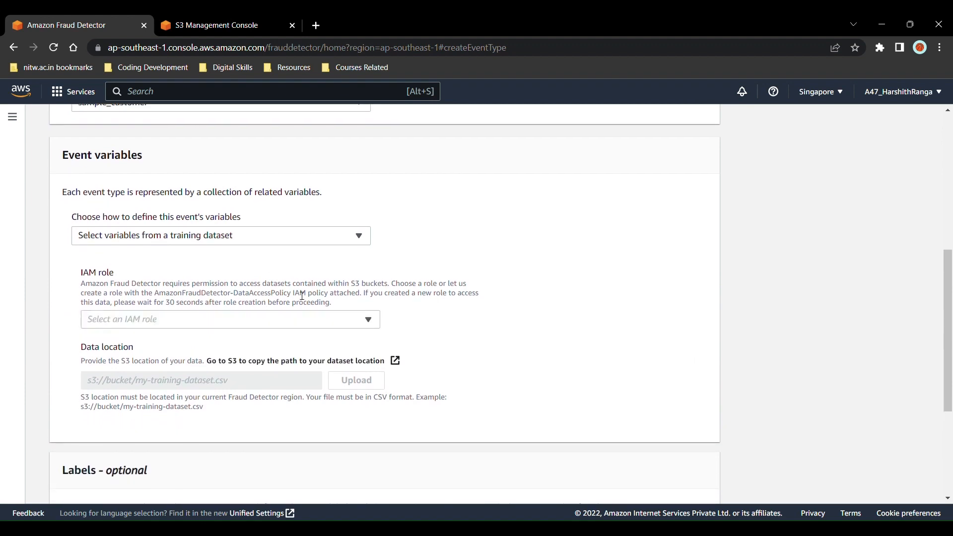
pyautogui.click(308, 320)
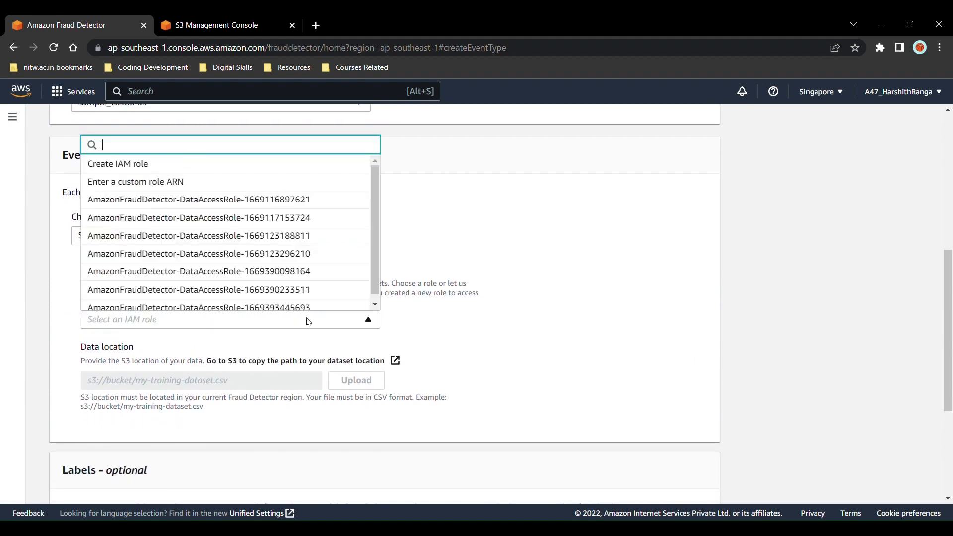
pyautogui.click(207, 169)
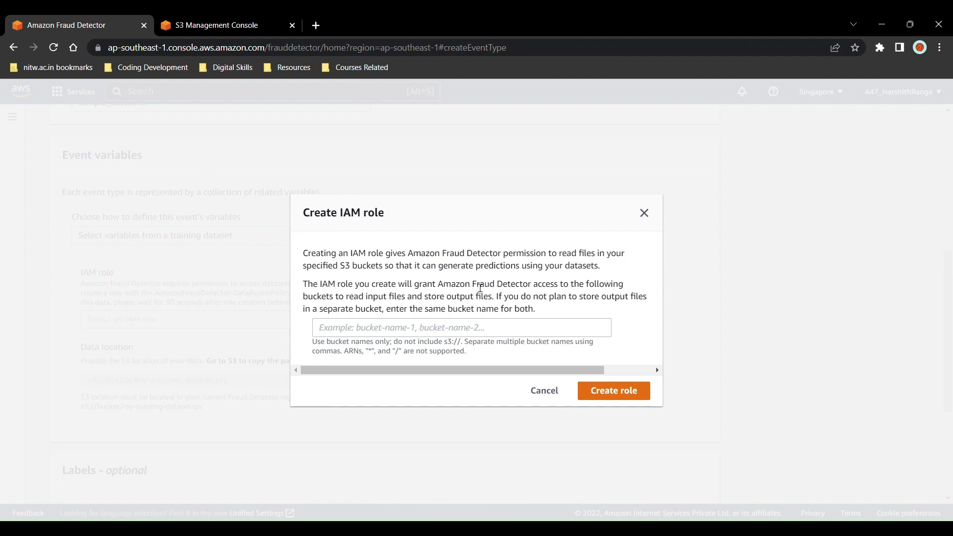
# Step: Switch to the S3 console and start a new bucket named fdbucket
pyautogui.click(241, 27)
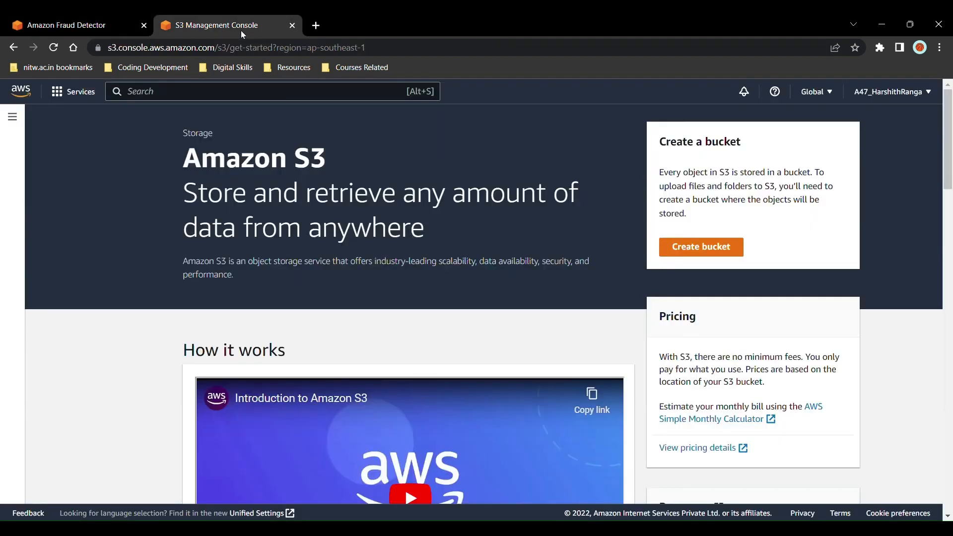
pyautogui.click(684, 250)
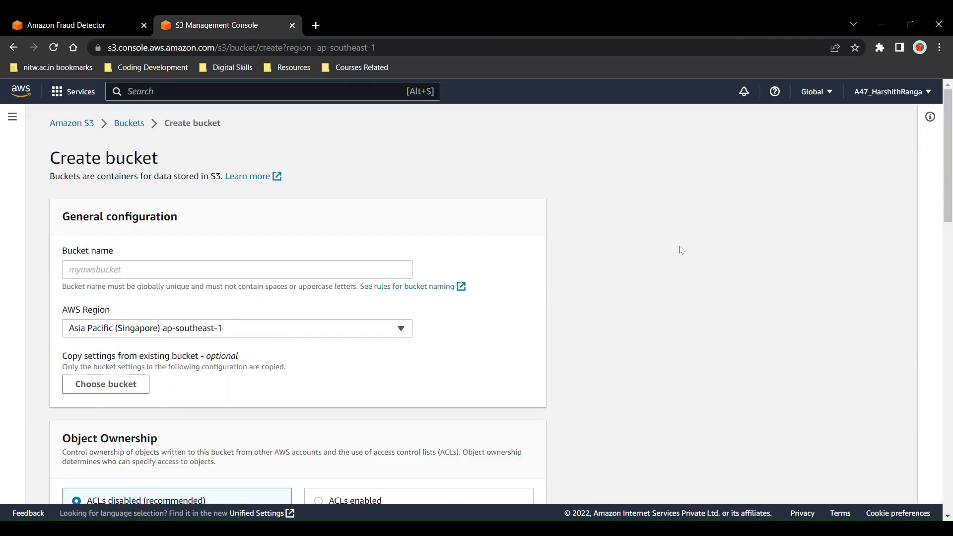
pyautogui.click(301, 271)
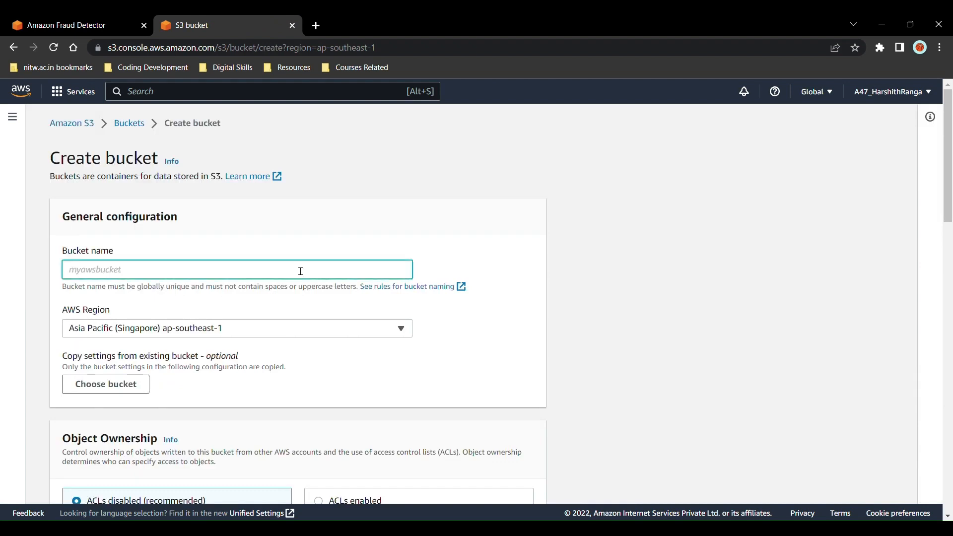
pyautogui.write('fdbucket')
# Step: Turn off blocking of all public access, acknowledge the public-access warning, and create the bucket
pyautogui.scroll(-5, 225, 380)
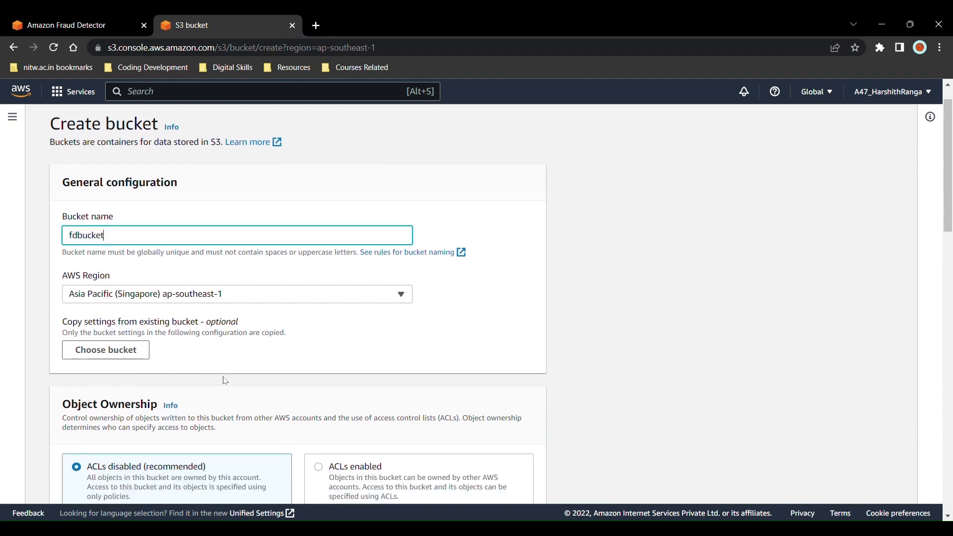
pyautogui.scroll(-4, 225, 381)
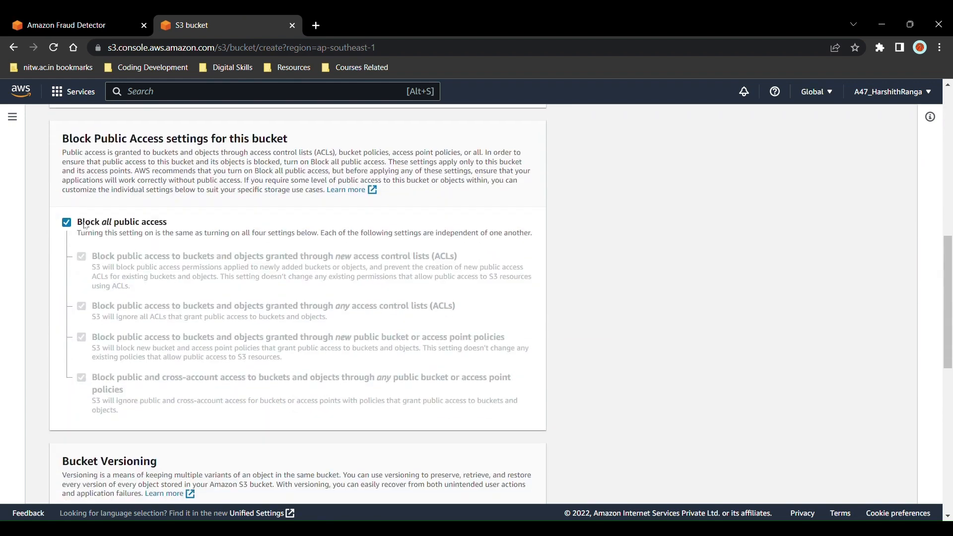
pyautogui.click(67, 222)
pyautogui.scroll(-2, 124, 420)
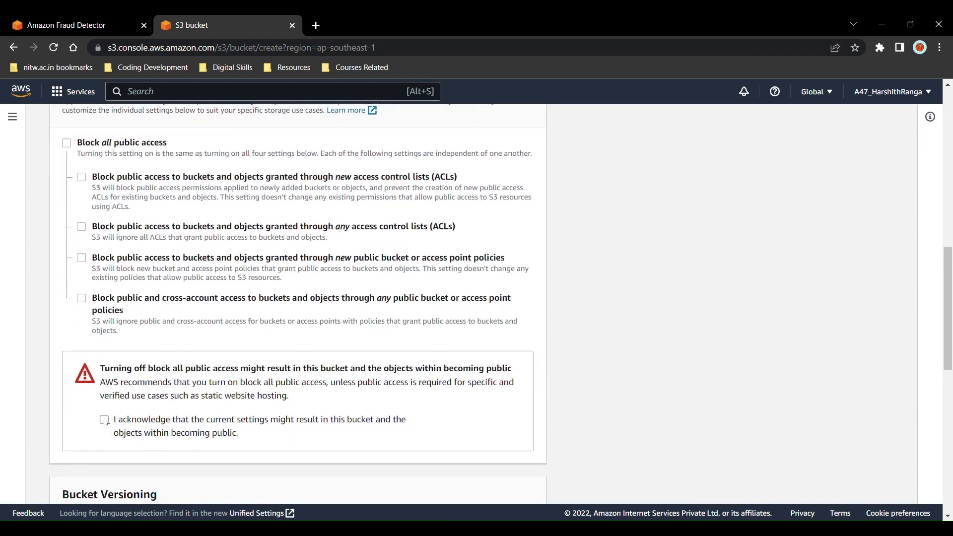
pyautogui.click(104, 419)
pyautogui.scroll(-5, 107, 422)
pyautogui.scroll(-4, 110, 423)
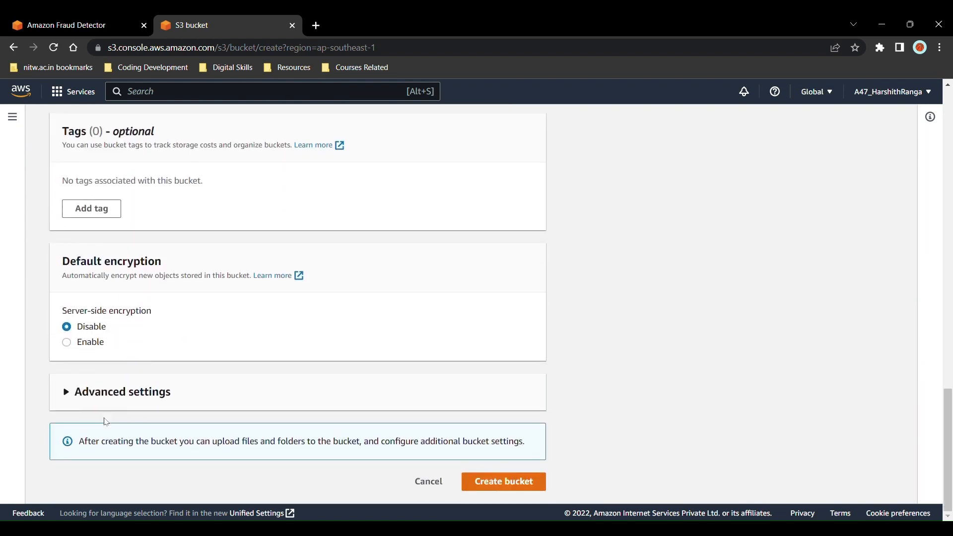
pyautogui.click(485, 481)
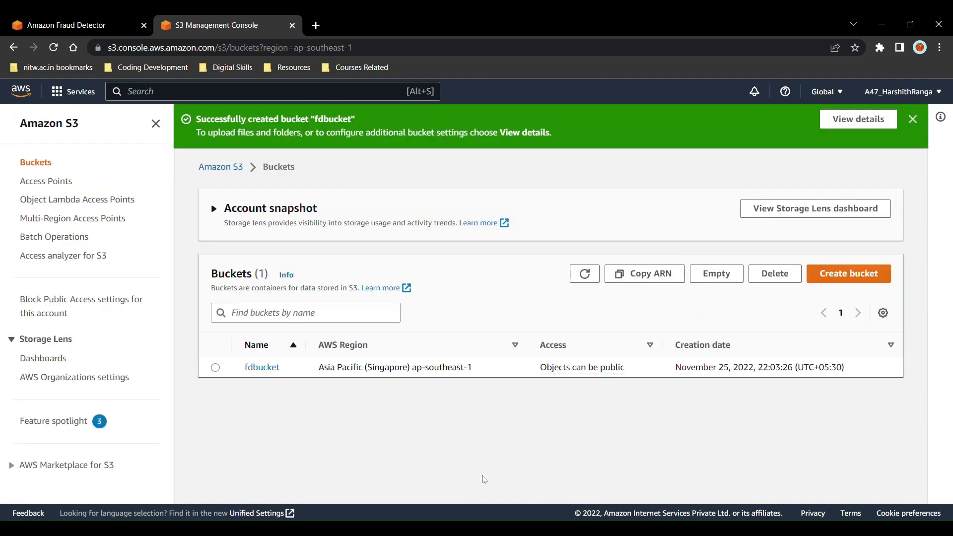
# Step: Open the fdbucket bucket and start an upload to it
pyautogui.click(268, 368)
pyautogui.click(545, 441)
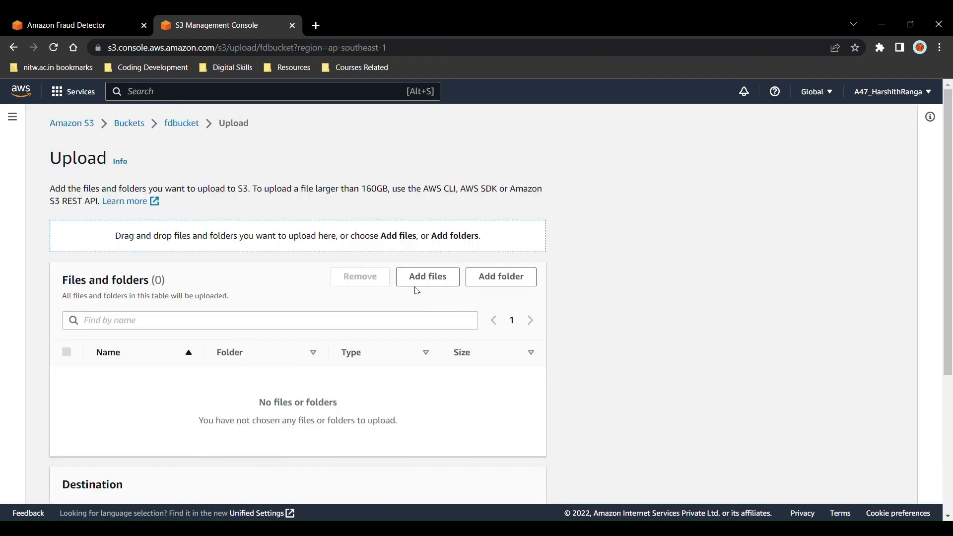
# Step: View the raw registration_data_20K_full.csv from the data folder of the aws-fraud-detector-samples GitHub repository, and return to the S3 upload
pyautogui.hotkey('ctrl', 't')
pyautogui.write('aws')
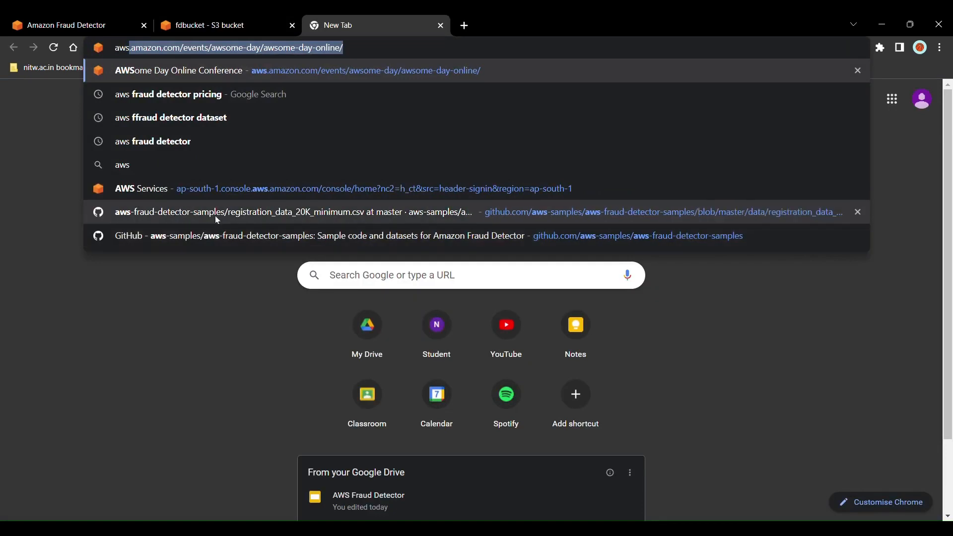
pyautogui.click(208, 226)
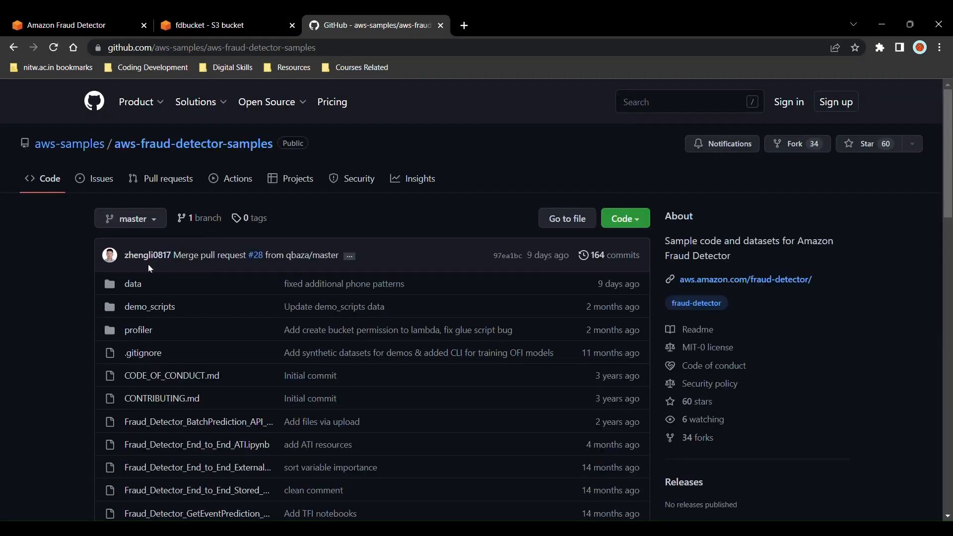
pyautogui.click(135, 284)
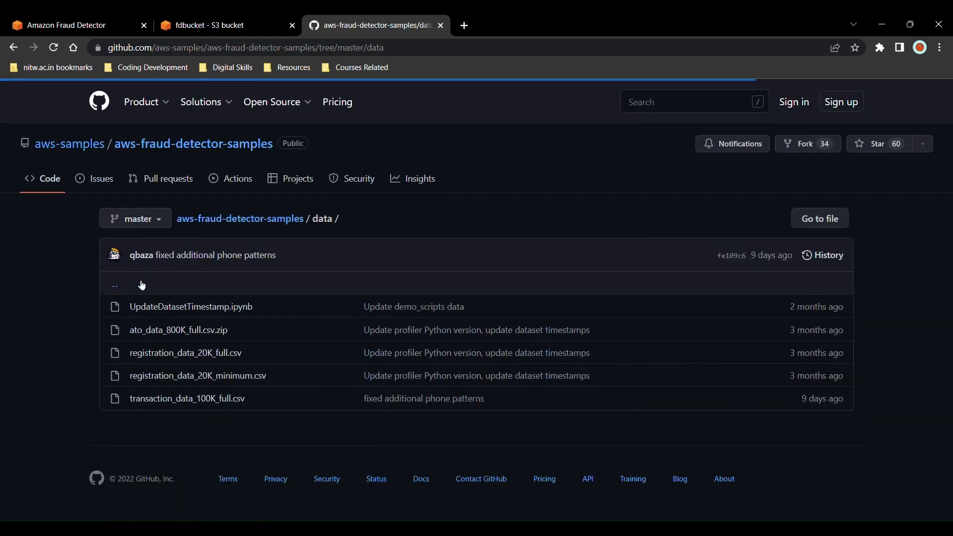
pyautogui.click(186, 354)
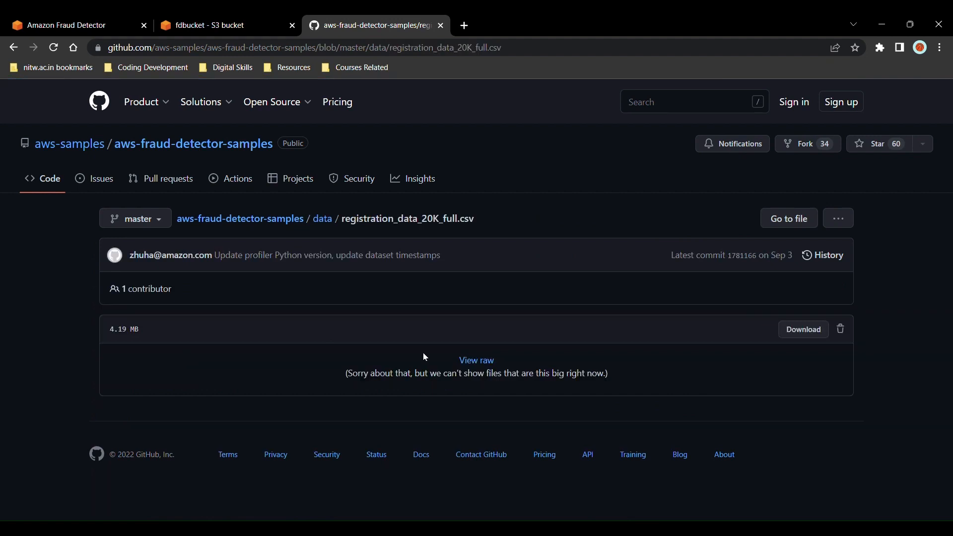
pyautogui.click(470, 362)
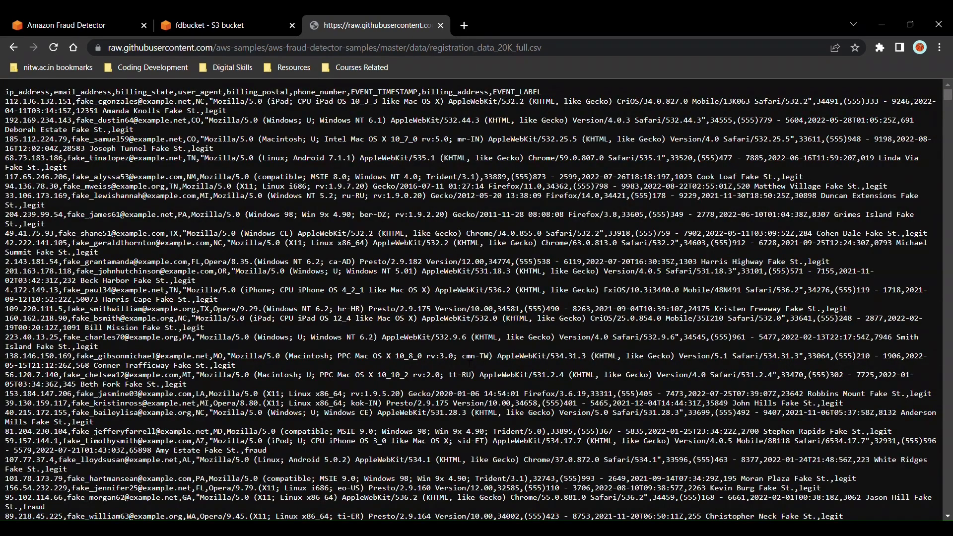
pyautogui.hotkey('ctrl', 'w')
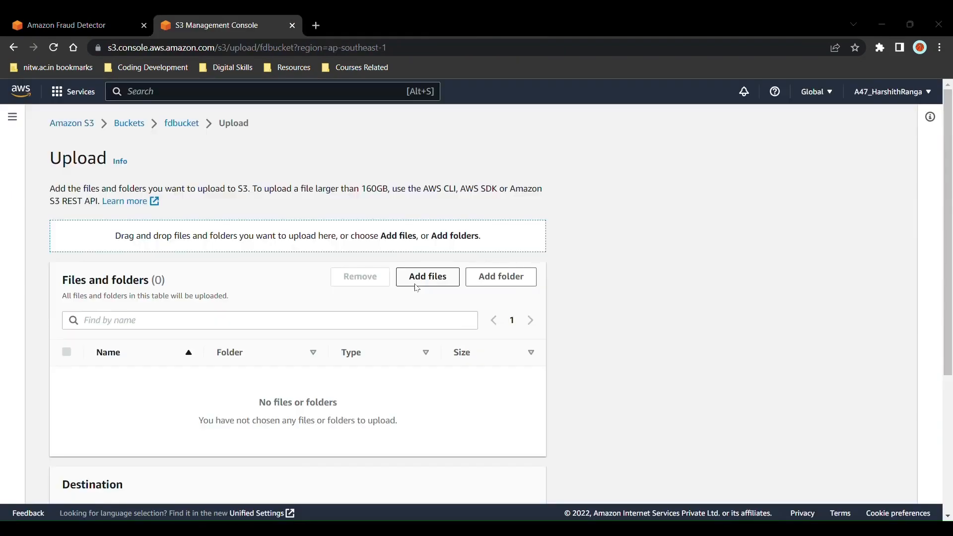
# Step: Add the local registration_data_20K_full.csv file, upload it to fdbucket, and close the upload status
pyautogui.click(755, 510)
pyautogui.scroll(-3, 460, 390)
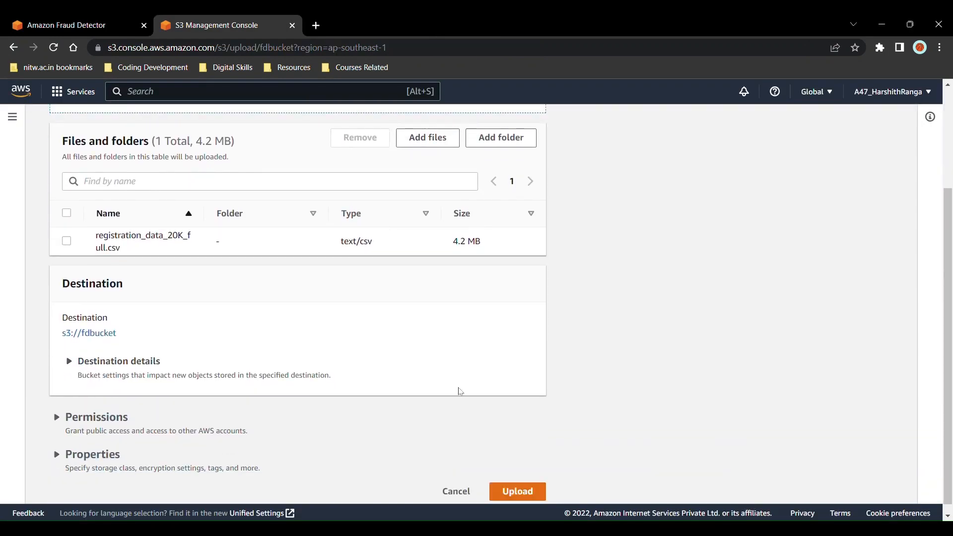
pyautogui.click(519, 484)
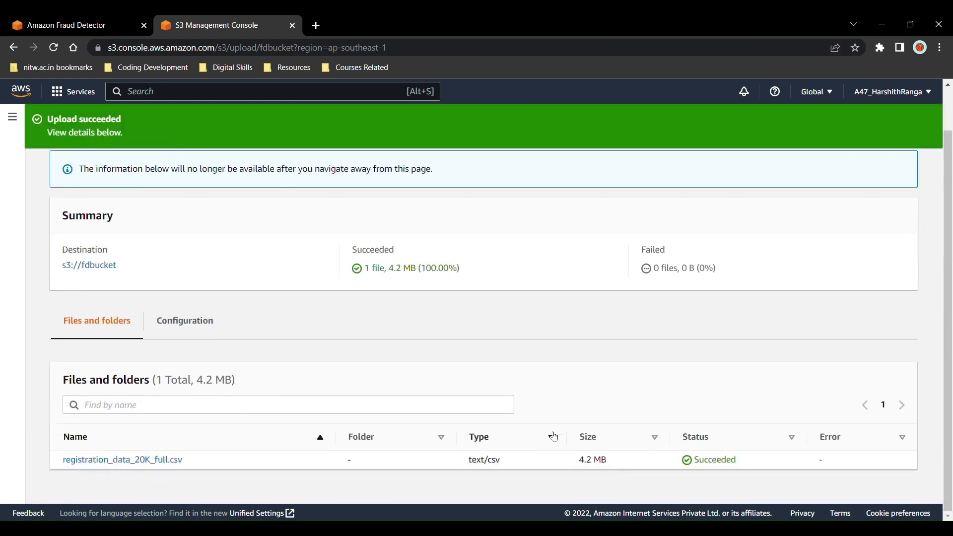
pyautogui.click(894, 173)
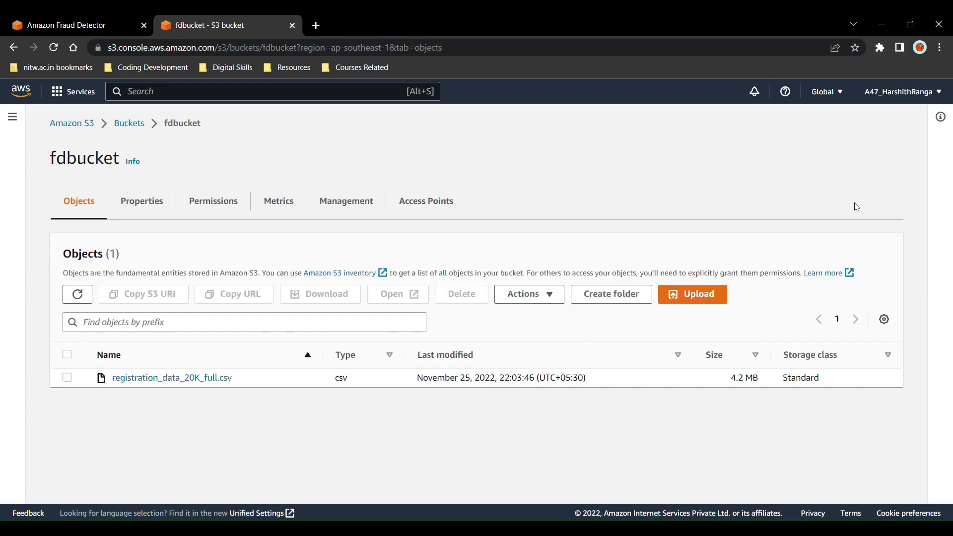
# Step: Open the details of the uploaded registration_data_20K_full.csv and copy the bucket name fdbucket from its S3 URI
pyautogui.click(226, 385)
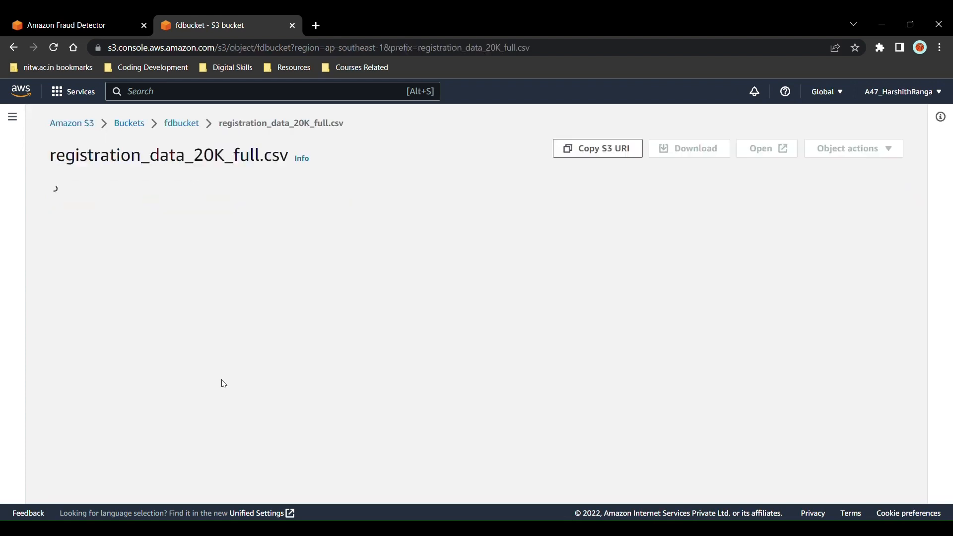
pyautogui.scroll(-3, 436, 369)
pyautogui.scroll(3, 437, 370)
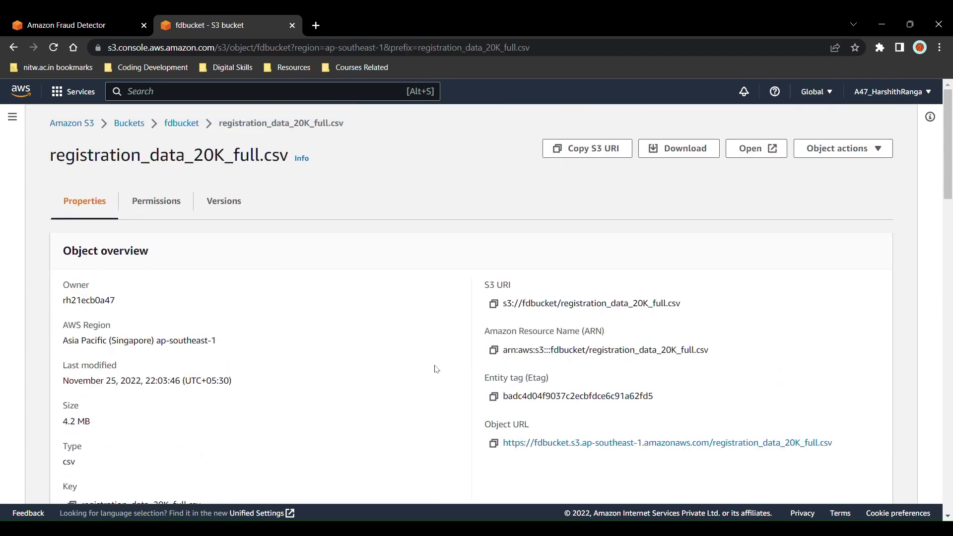
pyautogui.click(75, 25)
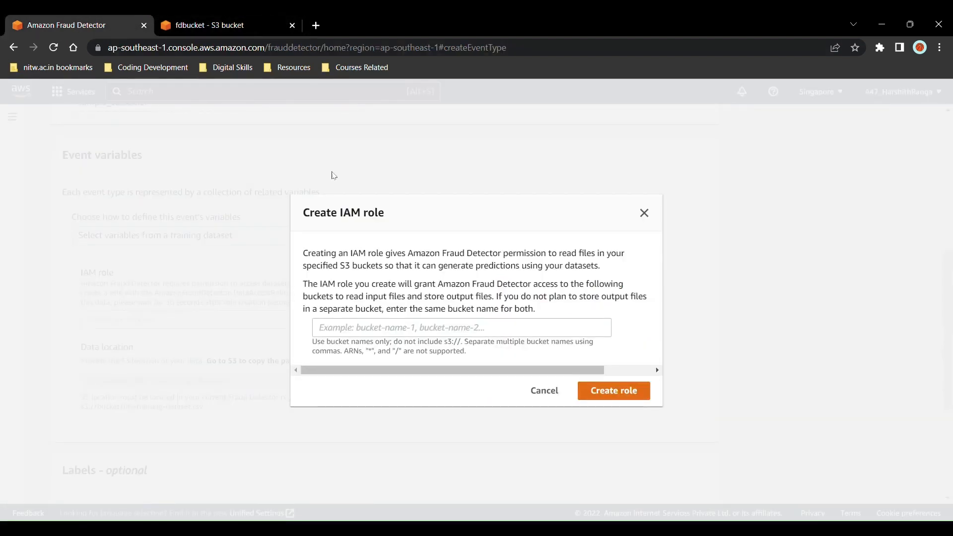
pyautogui.click(246, 22)
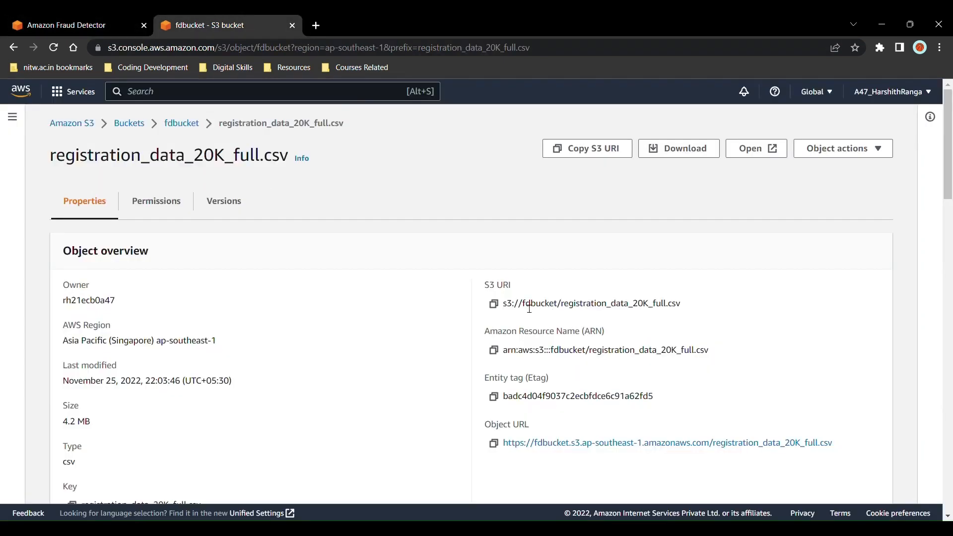
pyautogui.moveTo(529, 308); pyautogui.dragTo(563, 308)
pyautogui.hotkey('ctrl', 'c')
# Step: Return to Fraud Detector and create the IAM role with access to the fdbucket bucket
pyautogui.click(92, 25)
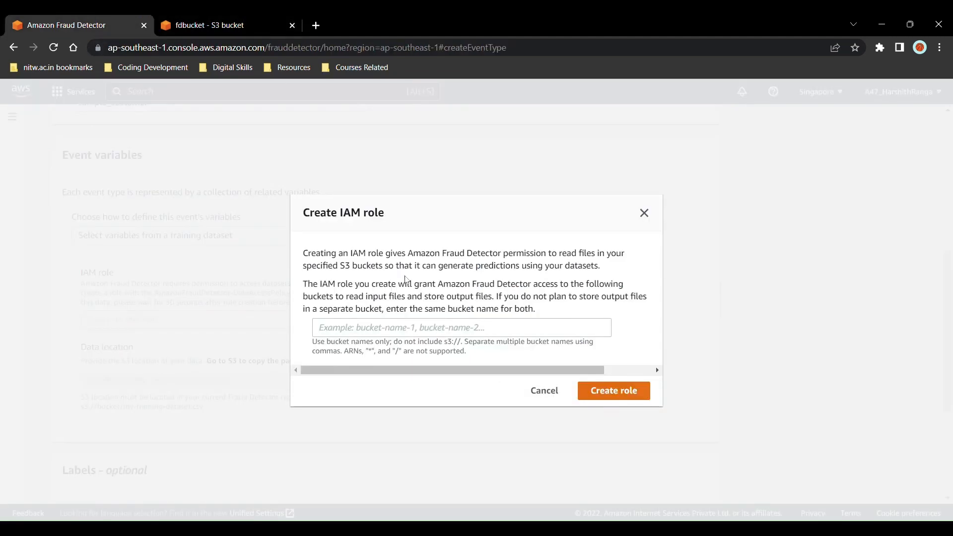
pyautogui.click(392, 329)
pyautogui.hotkey('ctrl', 'v')
pyautogui.click(591, 391)
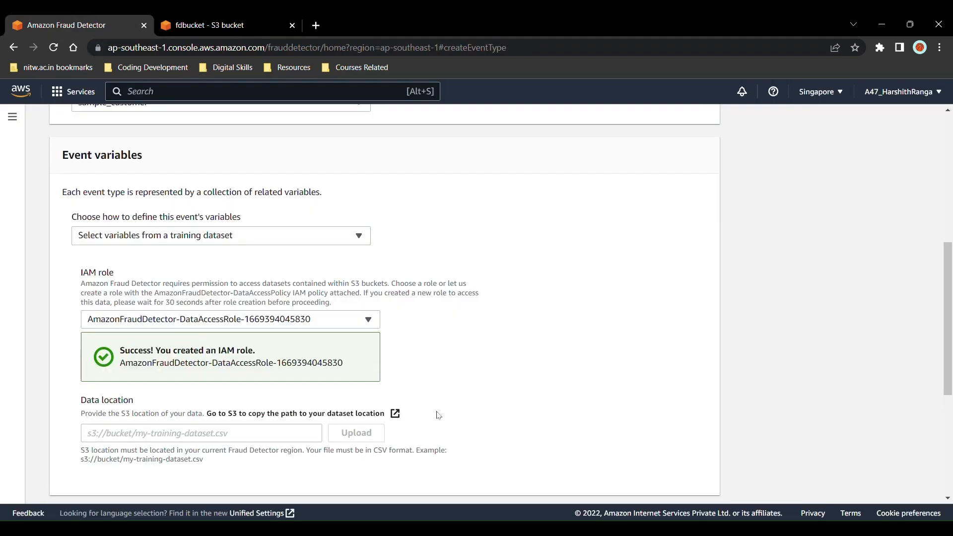
# Step: Copy the S3 URI of registration_data_20K_full.csv, enter it as the event type's data location, and upload the dataset
pyautogui.click(205, 17)
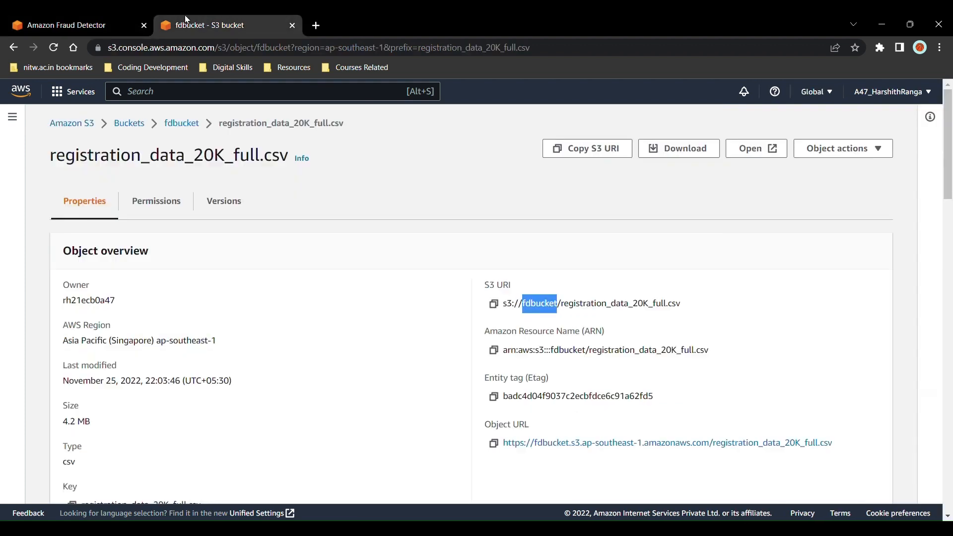
pyautogui.click(498, 306)
pyautogui.click(112, 20)
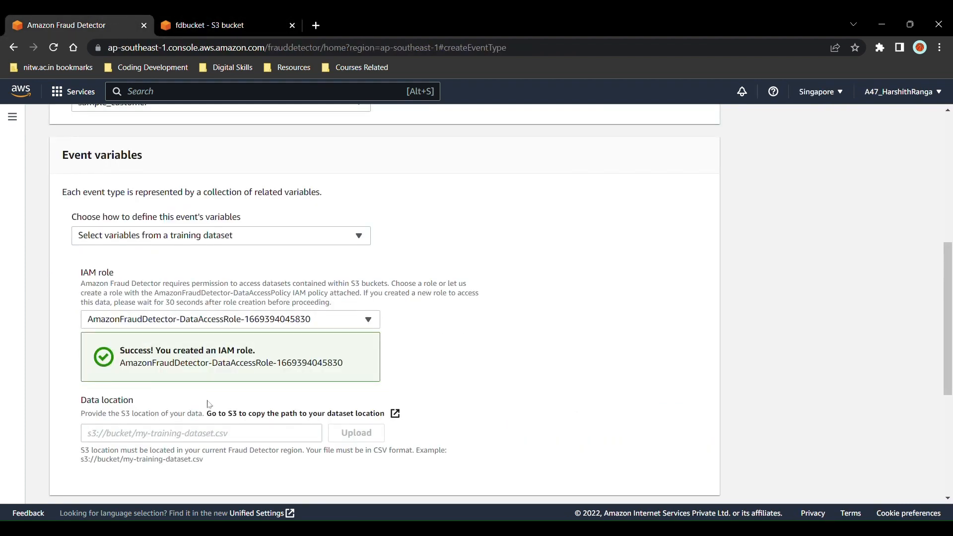
pyautogui.click(194, 436)
pyautogui.hotkey('ctrl', 'v')
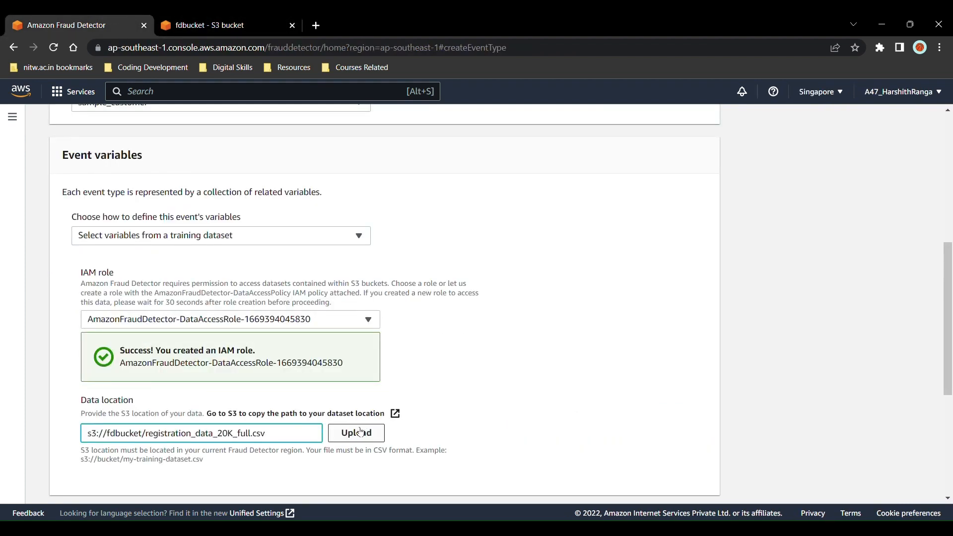
pyautogui.click(369, 435)
# Step: Set the variable type of billing_state to Billing Address: State or Province
pyautogui.scroll(-2, 494, 395)
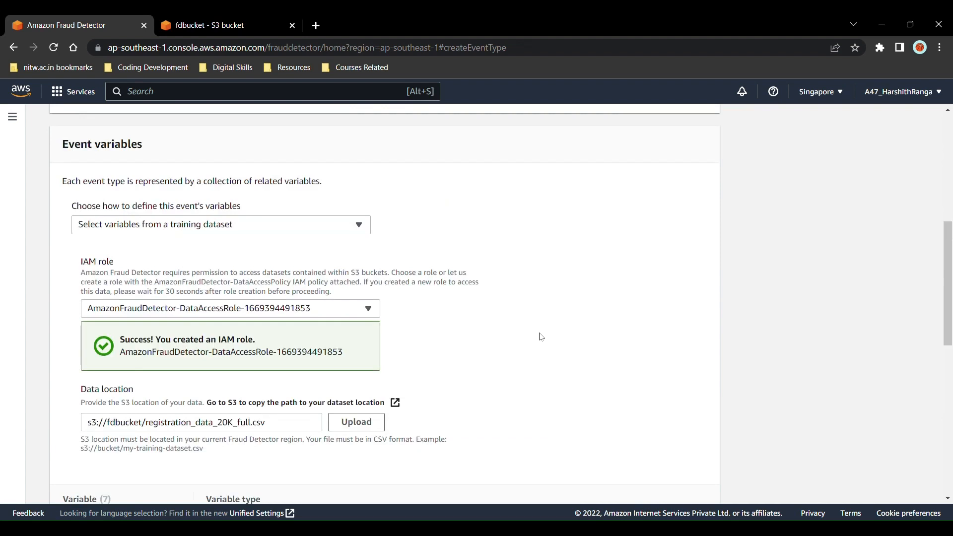
pyautogui.scroll(-3, 542, 337)
pyautogui.scroll(-3, 541, 337)
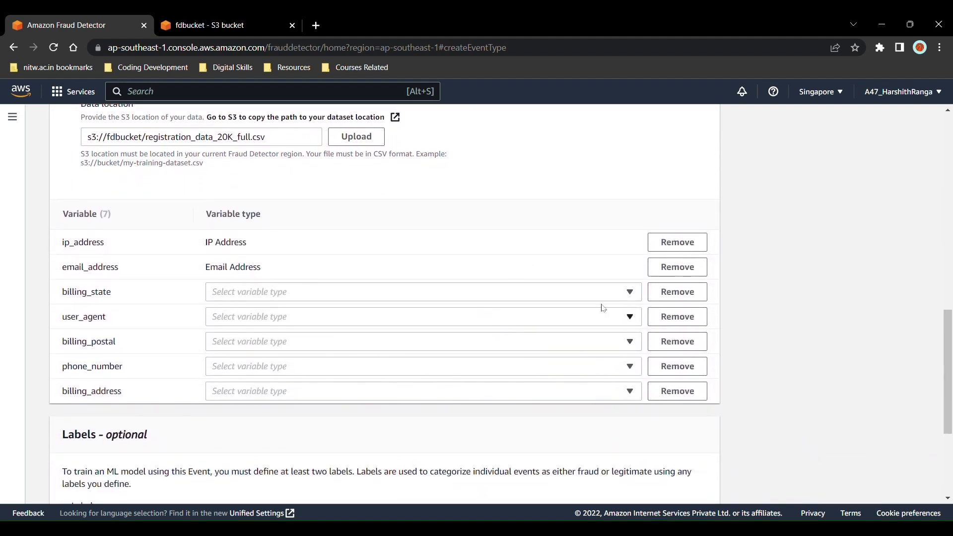
pyautogui.click(631, 292)
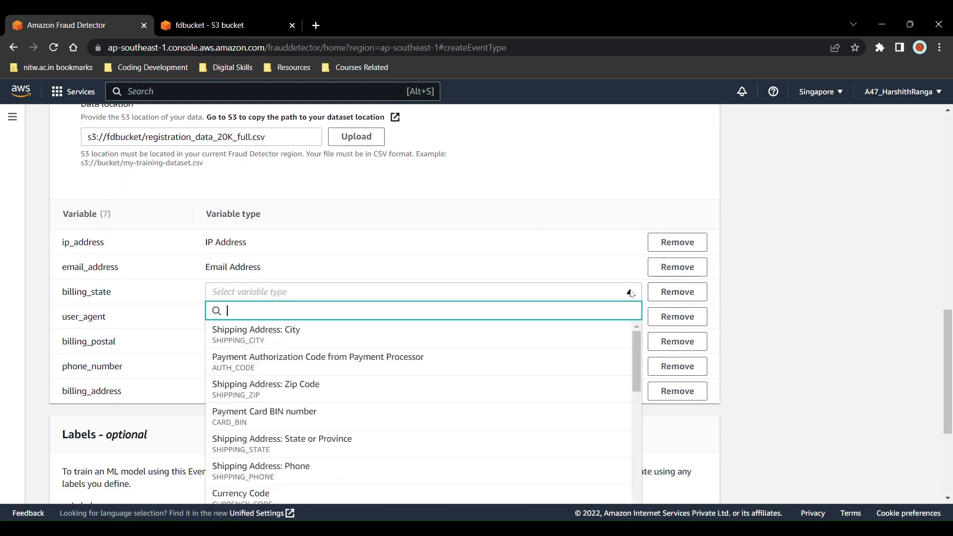
pyautogui.scroll(-2, 411, 431)
pyautogui.scroll(-4, 412, 431)
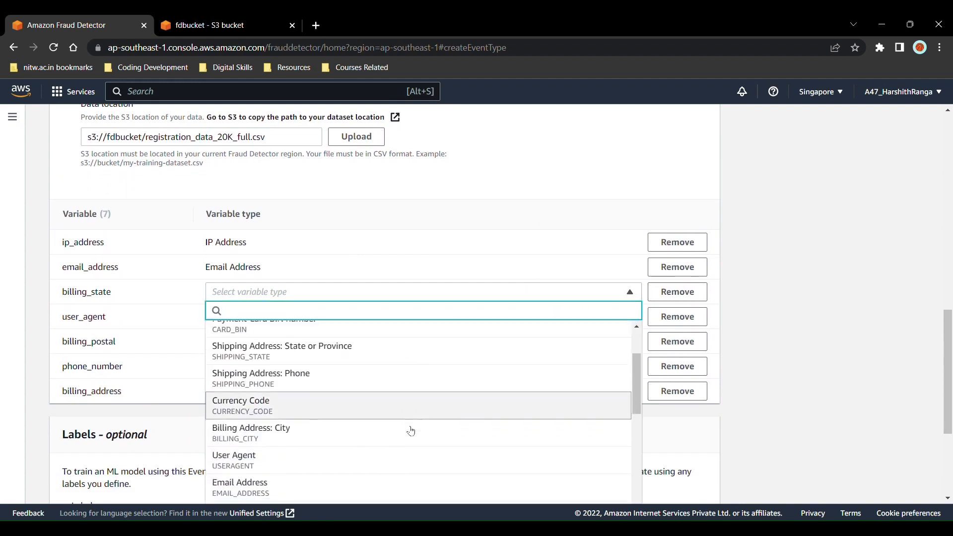
pyautogui.scroll(-4, 411, 432)
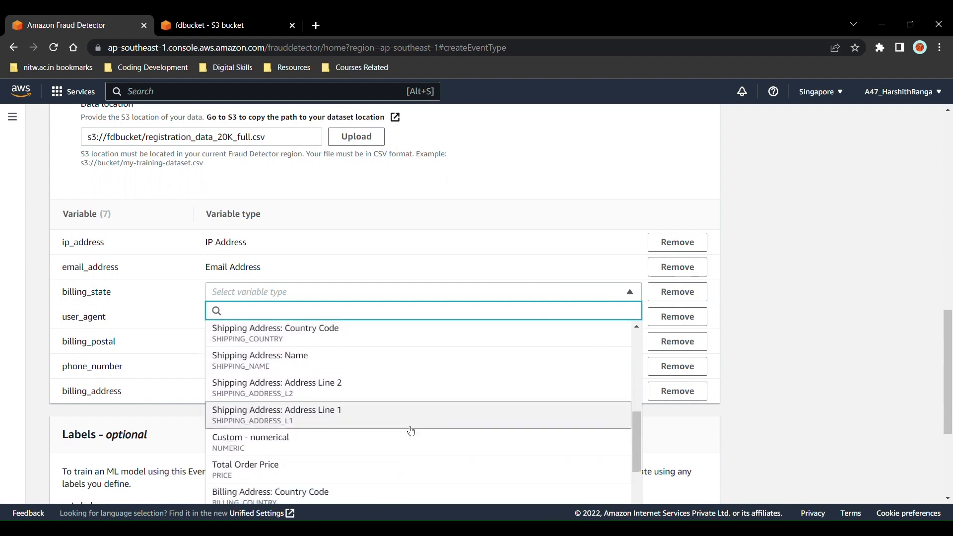
pyautogui.scroll(-5, 411, 431)
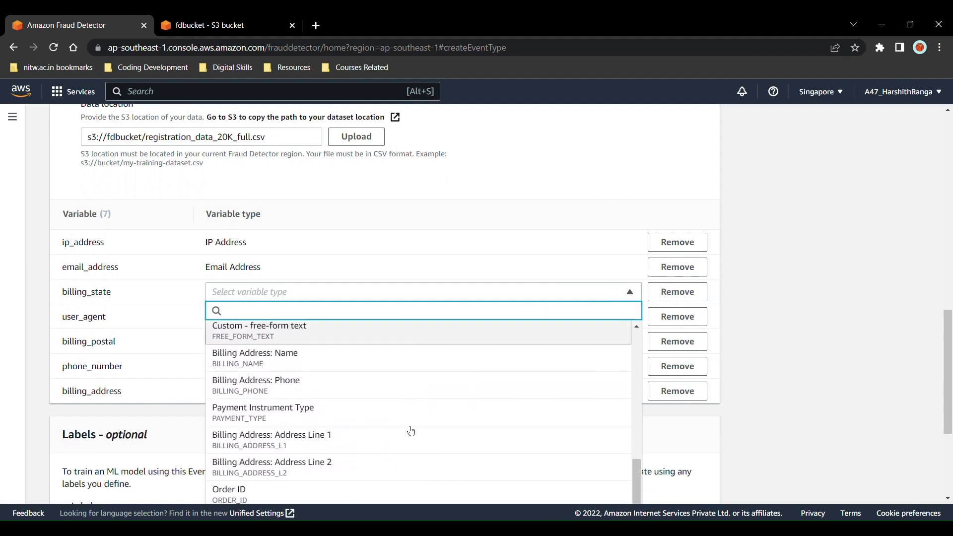
pyautogui.scroll(-3, 411, 431)
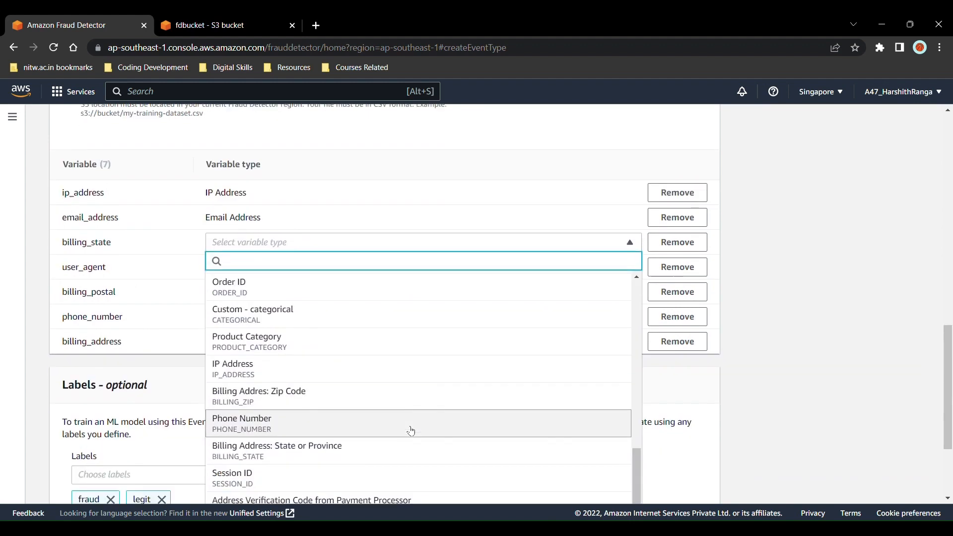
pyautogui.click(411, 432)
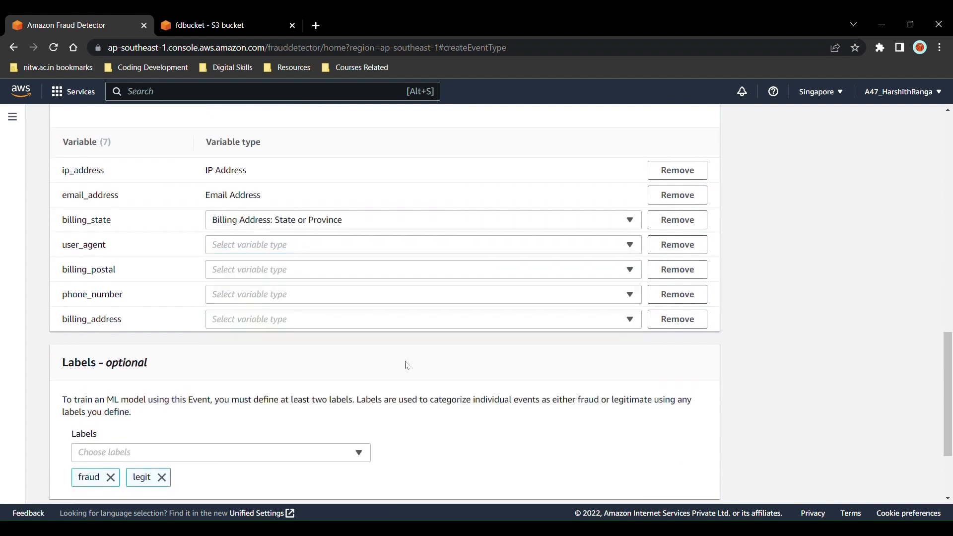
# Step: Set the variable type of user_agent to User Agent
pyautogui.click(410, 244)
pyautogui.write('us')
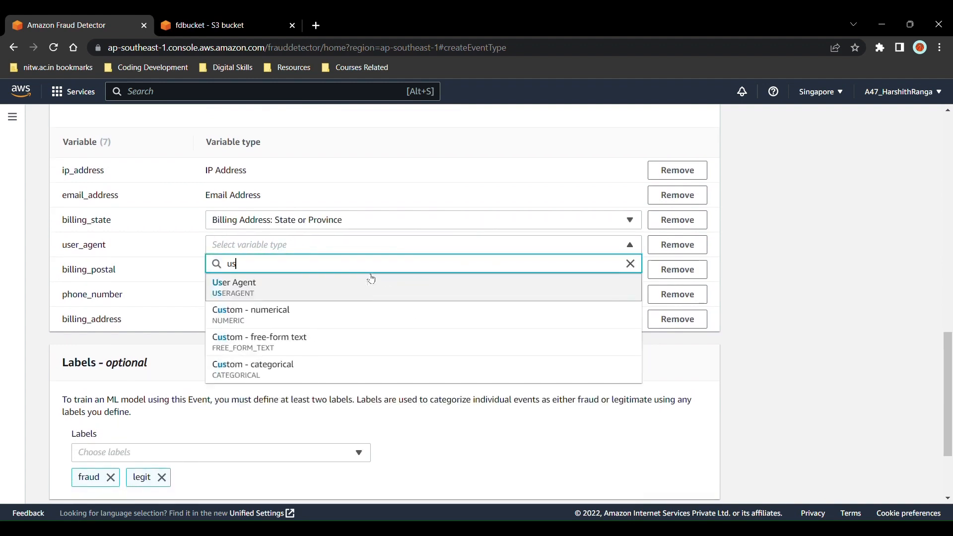
pyautogui.click(371, 282)
pyautogui.click(362, 269)
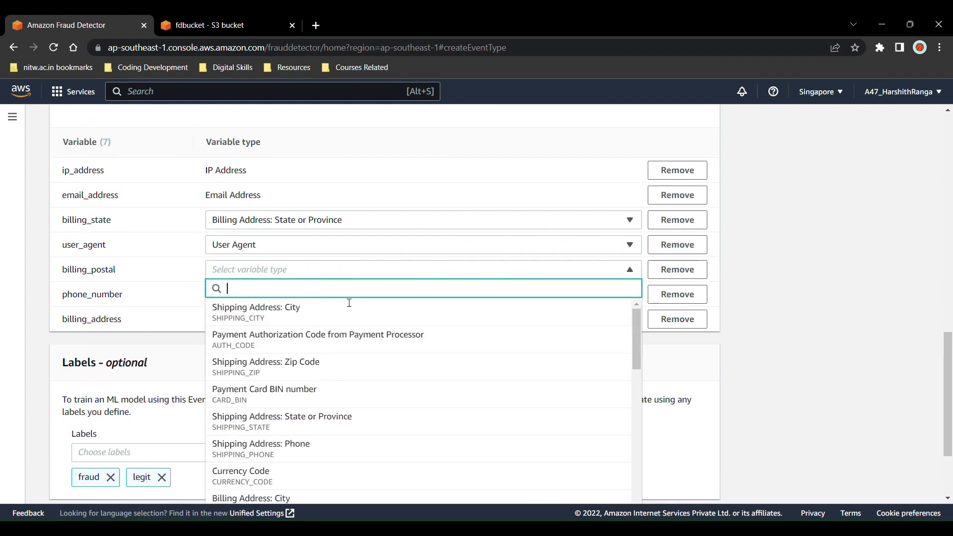
pyautogui.write('bill')
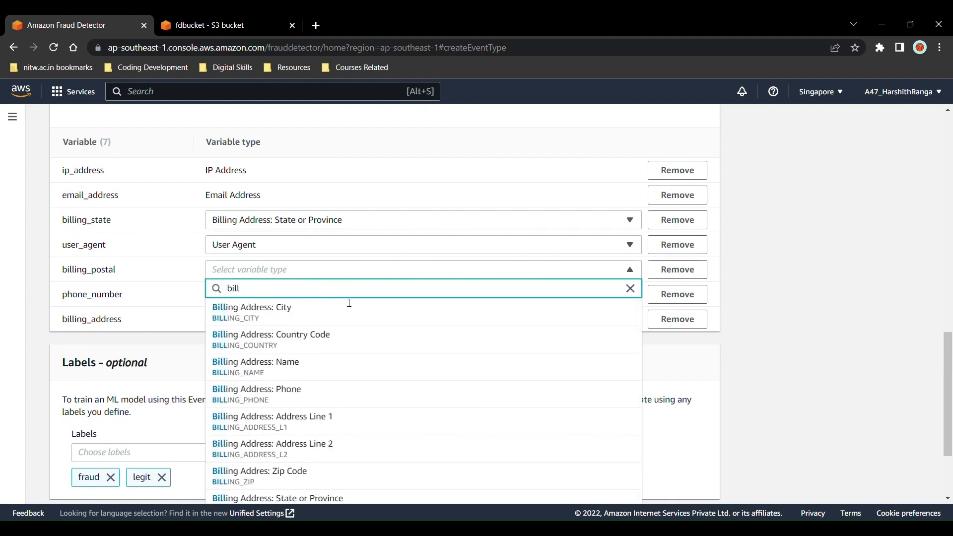
pyautogui.scroll(-1, 332, 385)
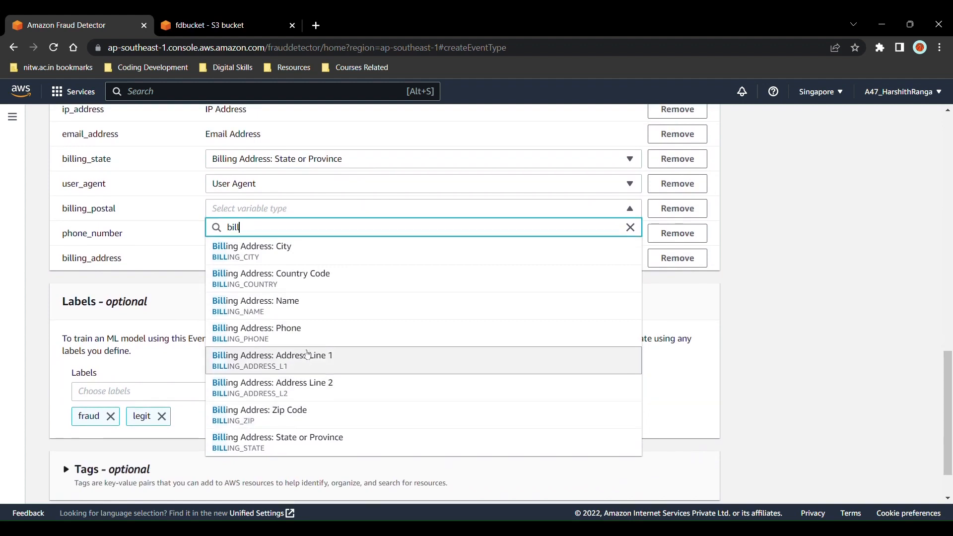
pyautogui.write('ing ')
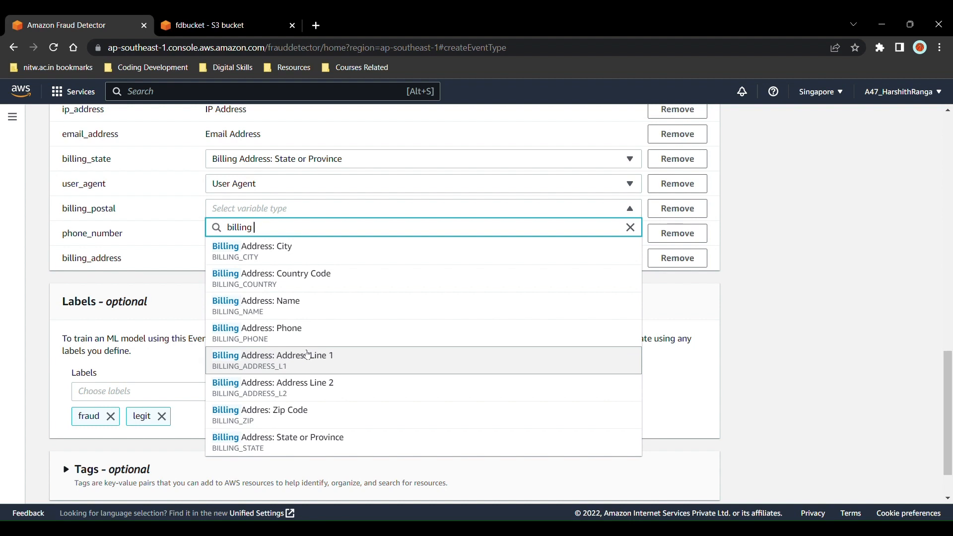
pyautogui.write('pa')
pyautogui.press('BackSpace')
pyautogui.press('BackSpace')
pyautogui.click(170, 271)
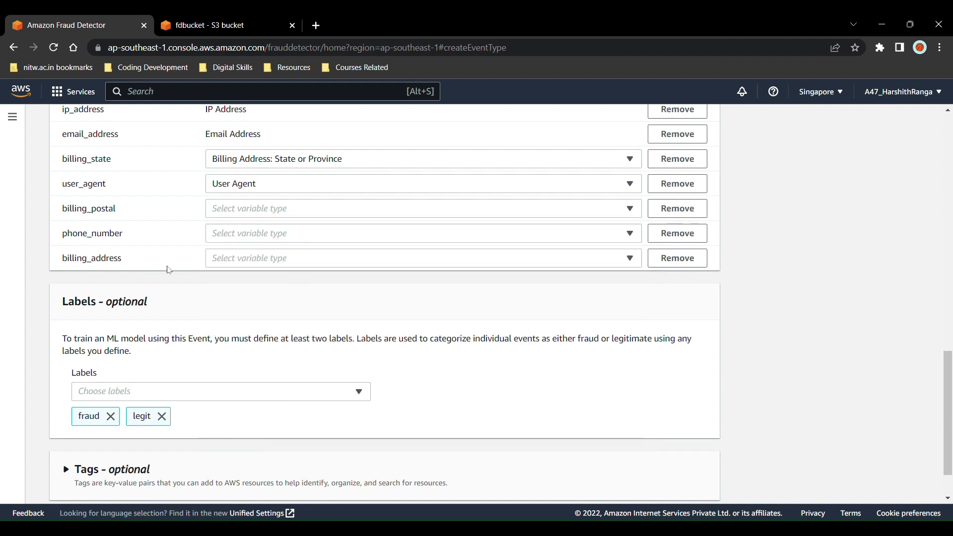
# Step: Set the variable type of billing_address to Billing Address: Address Line 1 and of phone_number to Phone Number
pyautogui.click(257, 257)
pyautogui.write('billi')
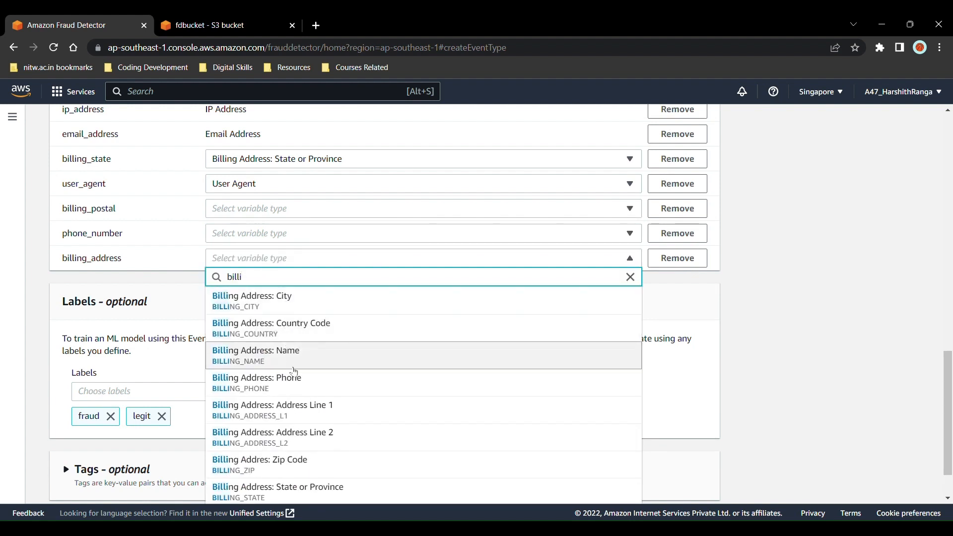
pyautogui.scroll(-1, 292, 377)
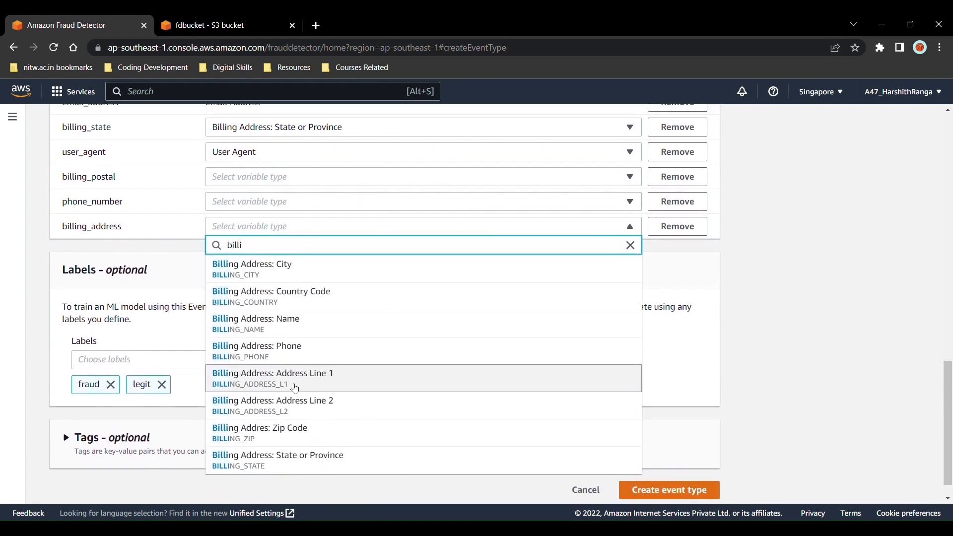
pyautogui.click(346, 388)
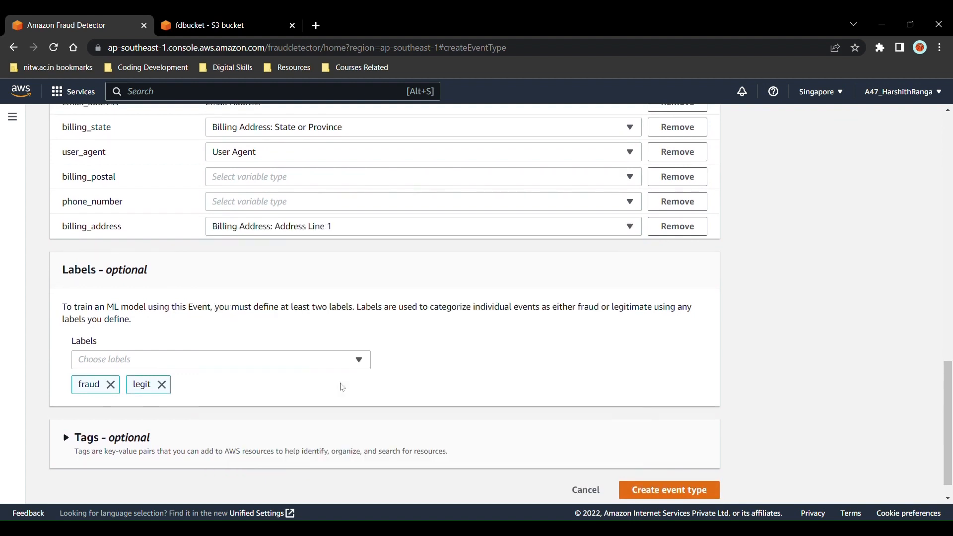
pyautogui.click(284, 203)
pyautogui.write('pho')
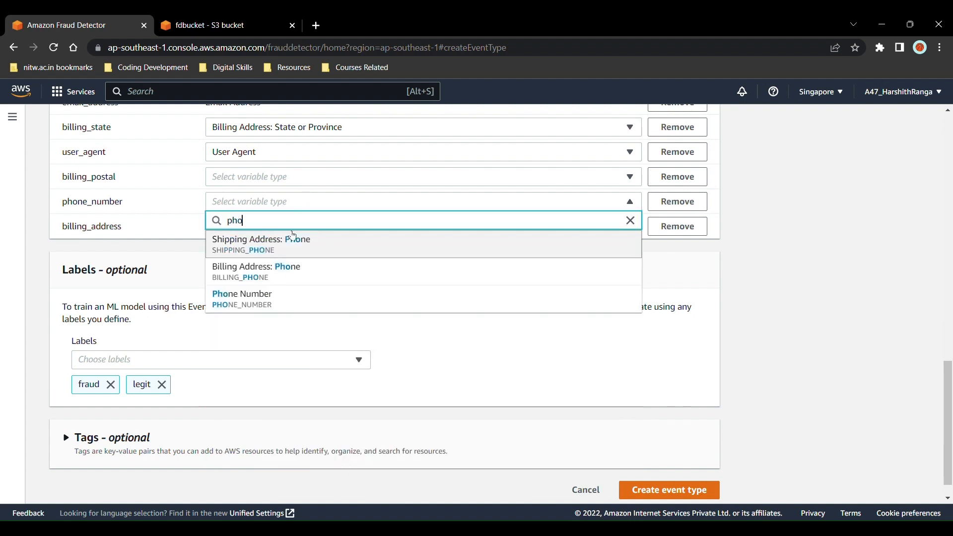
pyautogui.click(303, 305)
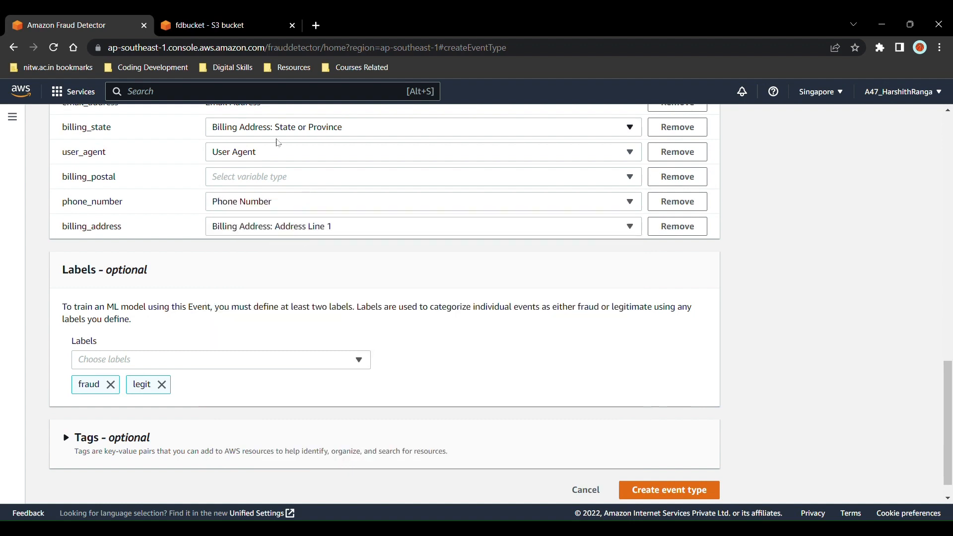
# Step: Set the variable type of billing_postal to Billing Address: Zip Code
pyautogui.click(278, 185)
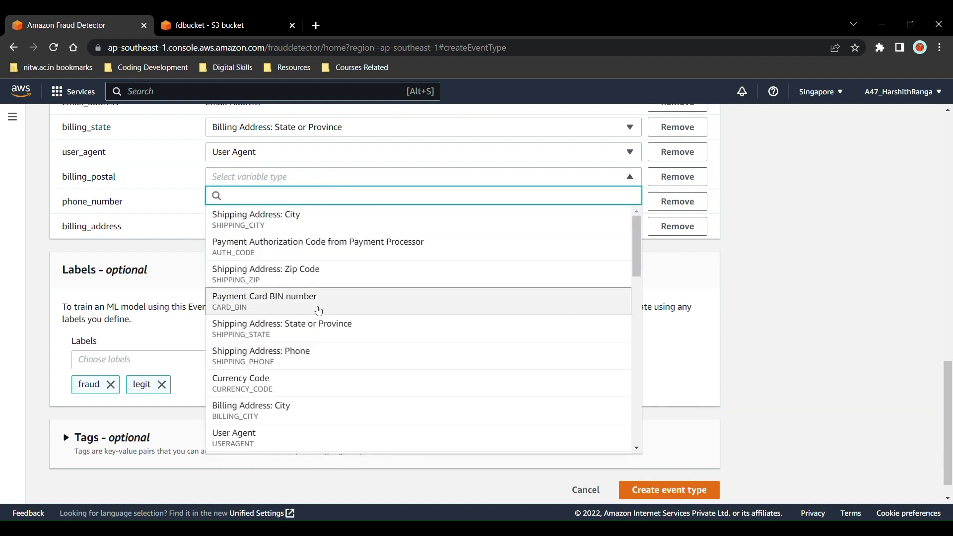
pyautogui.scroll(-2, 319, 308)
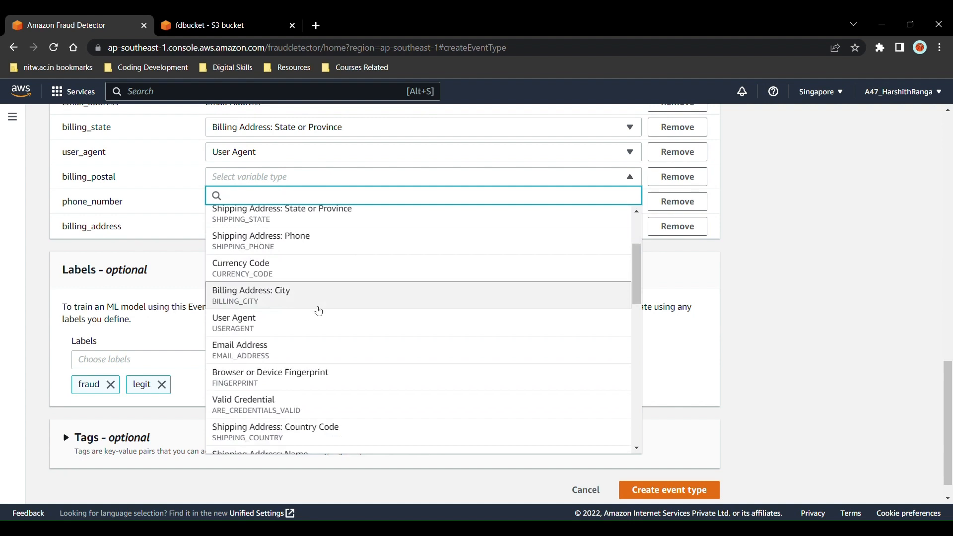
pyautogui.scroll(-5, 319, 312)
pyautogui.scroll(-1, 319, 311)
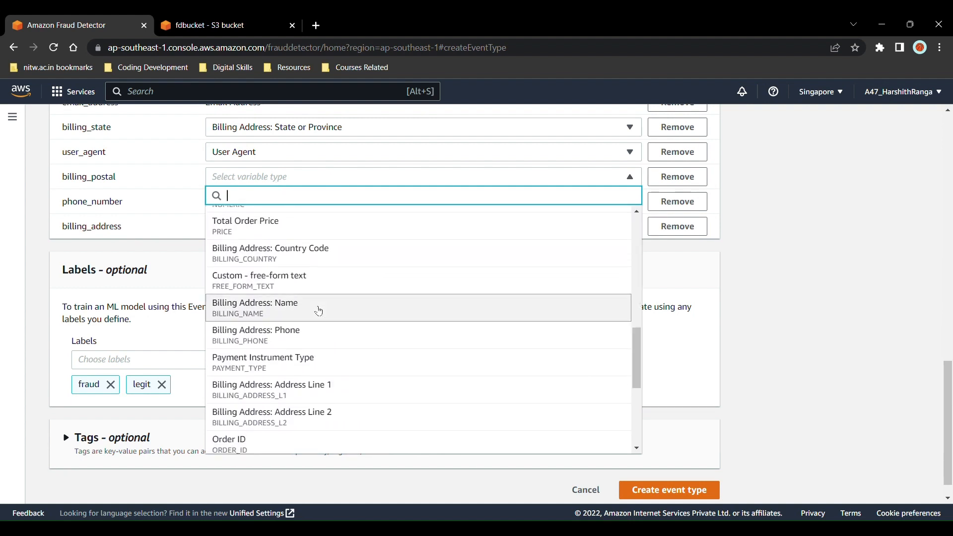
pyautogui.scroll(-2, 319, 311)
pyautogui.write('zi')
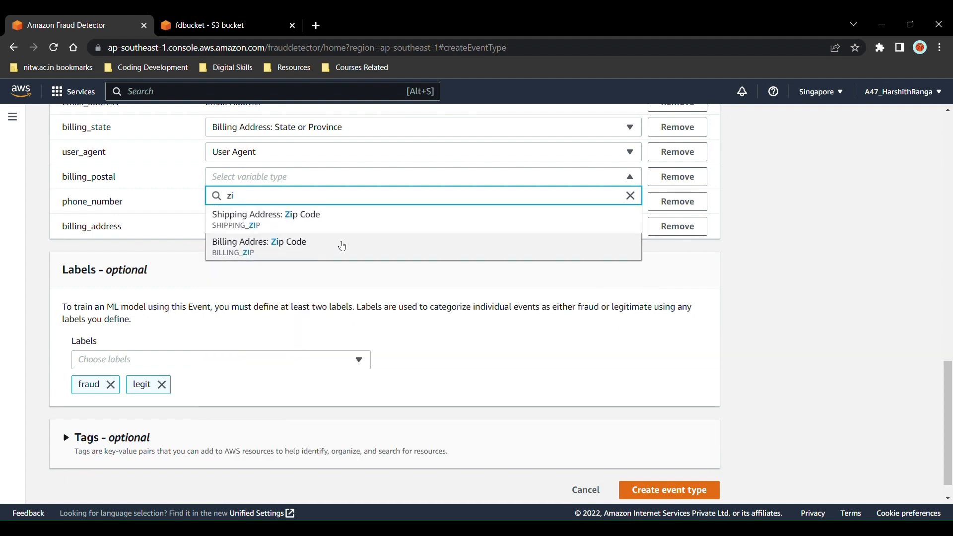
pyautogui.click(343, 246)
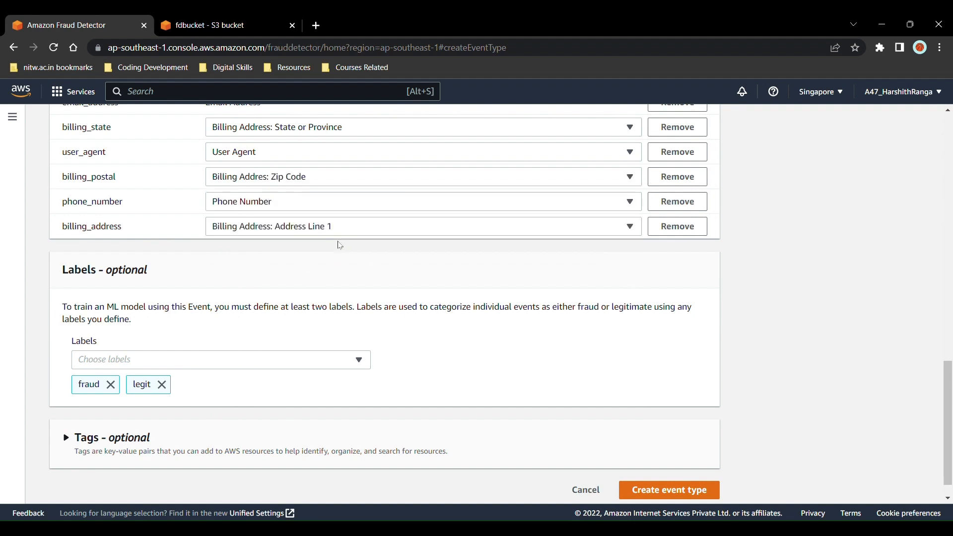
# Step: Review the assigned variable types, create the event type, and dismiss the notifications
pyautogui.click(341, 229)
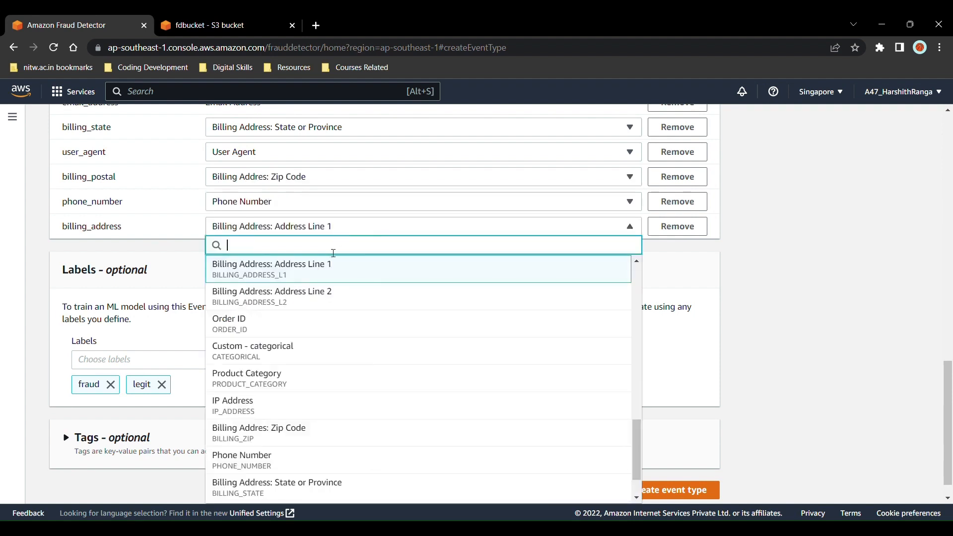
pyautogui.click(188, 296)
pyautogui.scroll(3, 187, 295)
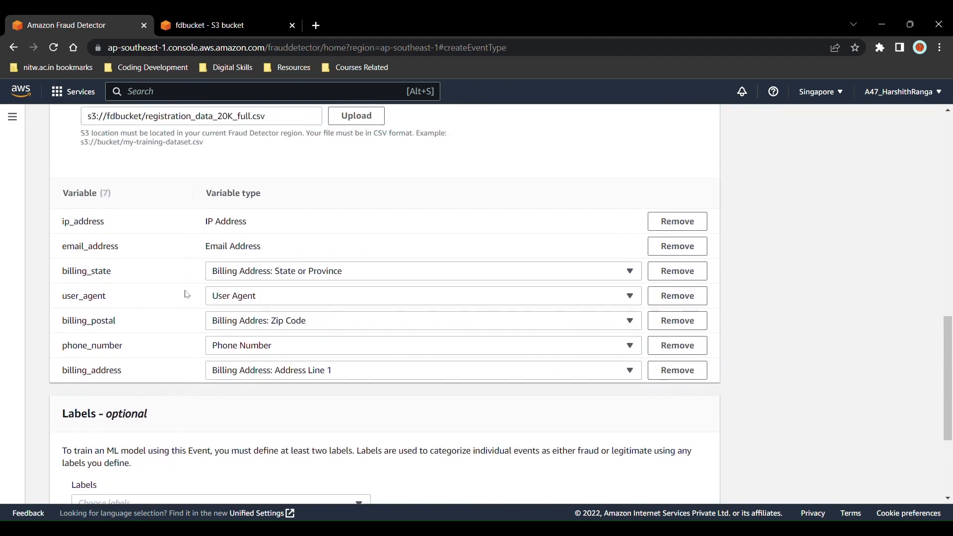
pyautogui.scroll(-3, 186, 294)
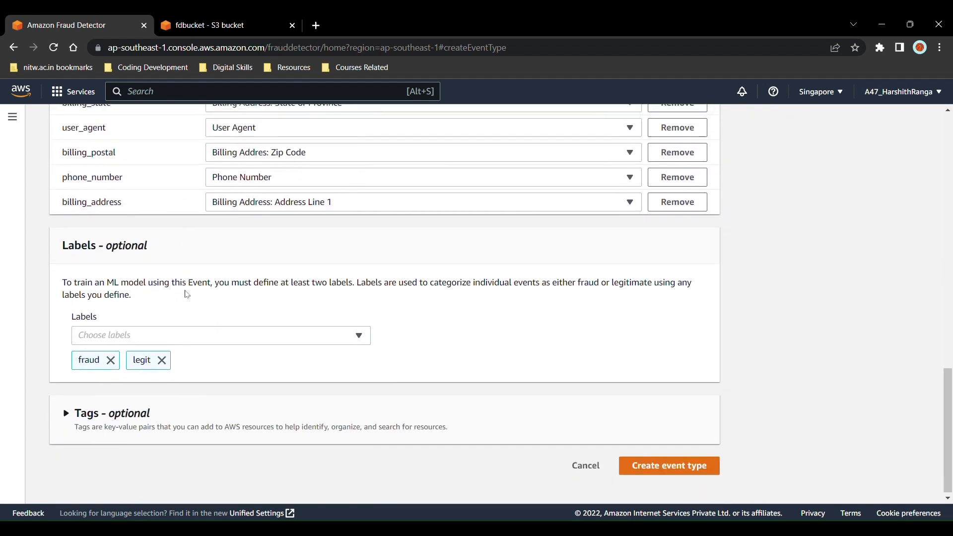
pyautogui.click(664, 467)
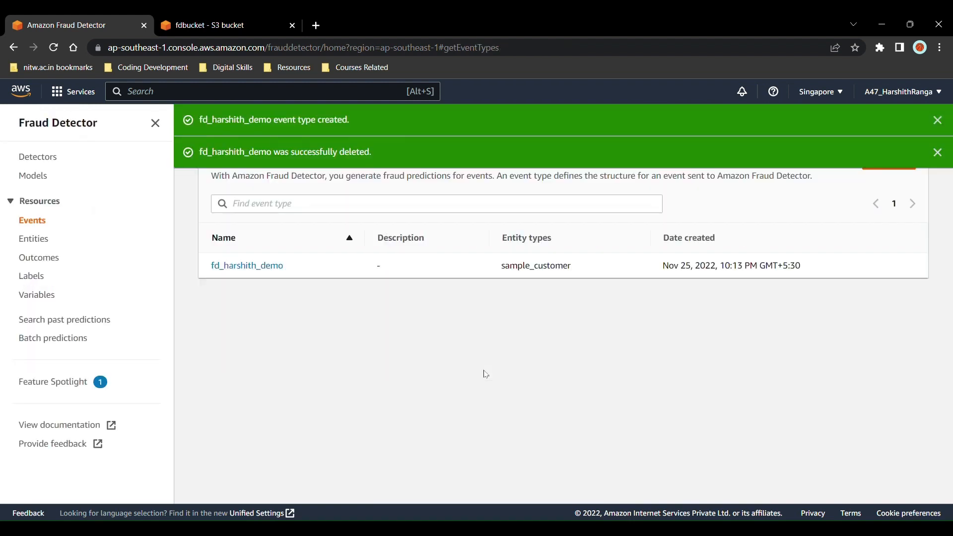
pyautogui.click(938, 153)
pyautogui.click(943, 120)
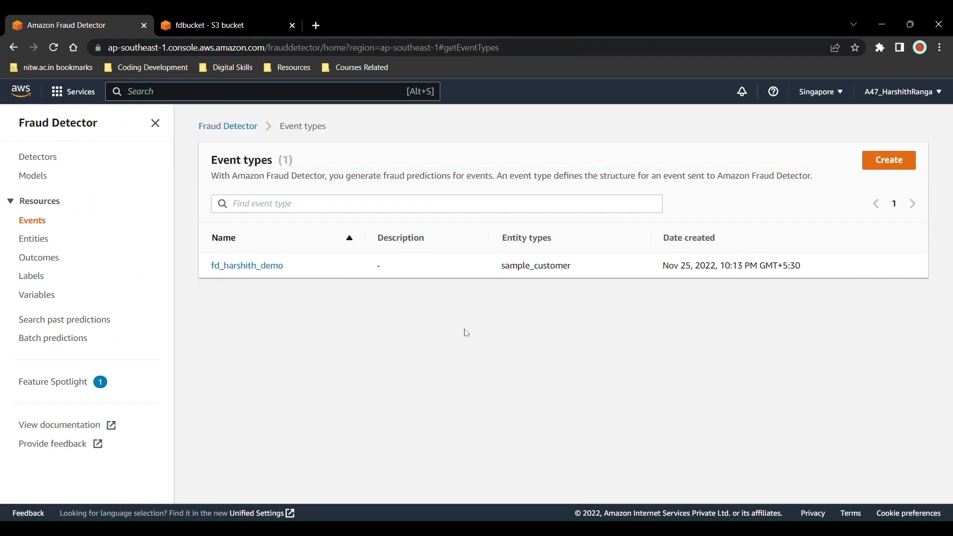
# Step: Start a new Online Fraud Insights model and name it fd_model_harshith
pyautogui.click(41, 180)
pyautogui.click(564, 321)
pyautogui.click(409, 266)
pyautogui.write('fd_model_harshith')
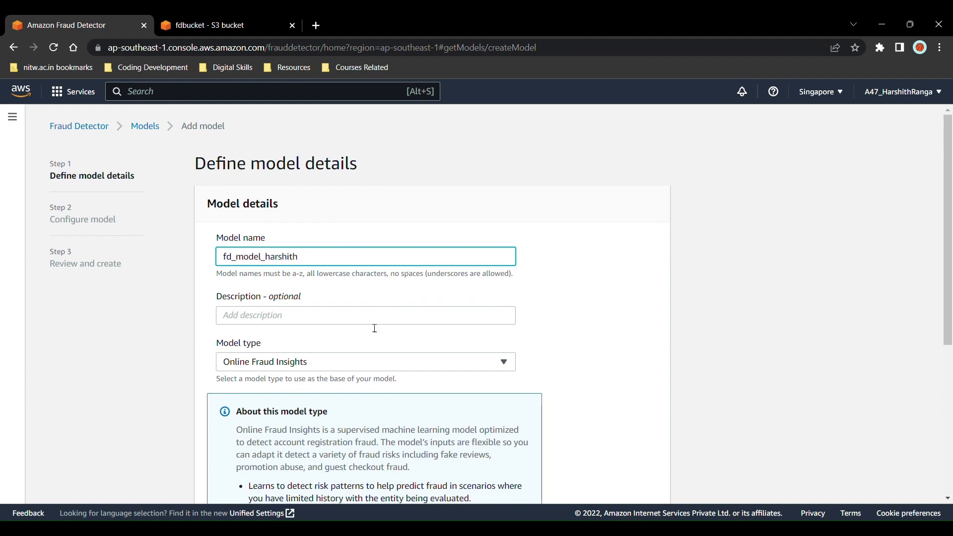
# Step: Select fd_harshith_demo as the model's event type
pyautogui.scroll(-5, 362, 319)
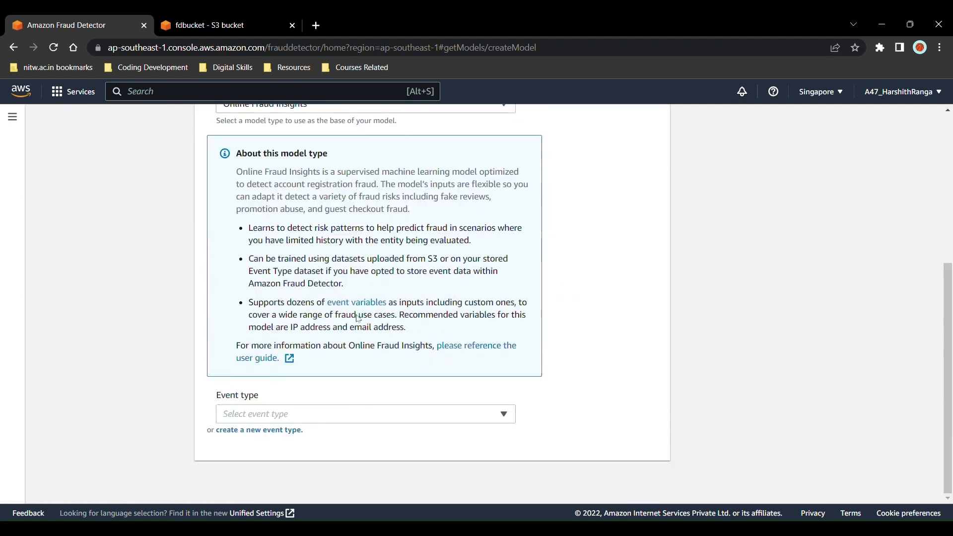
pyautogui.click(329, 415)
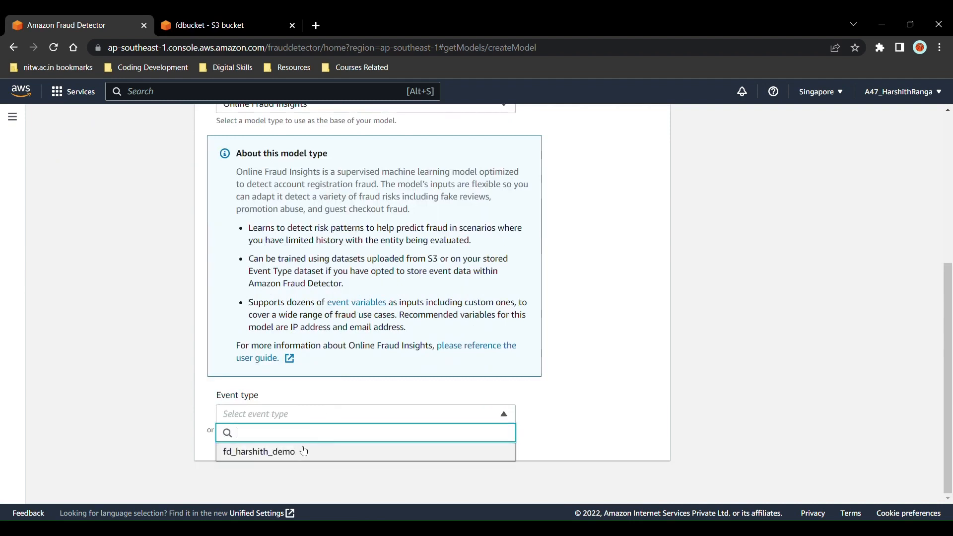
pyautogui.click(377, 394)
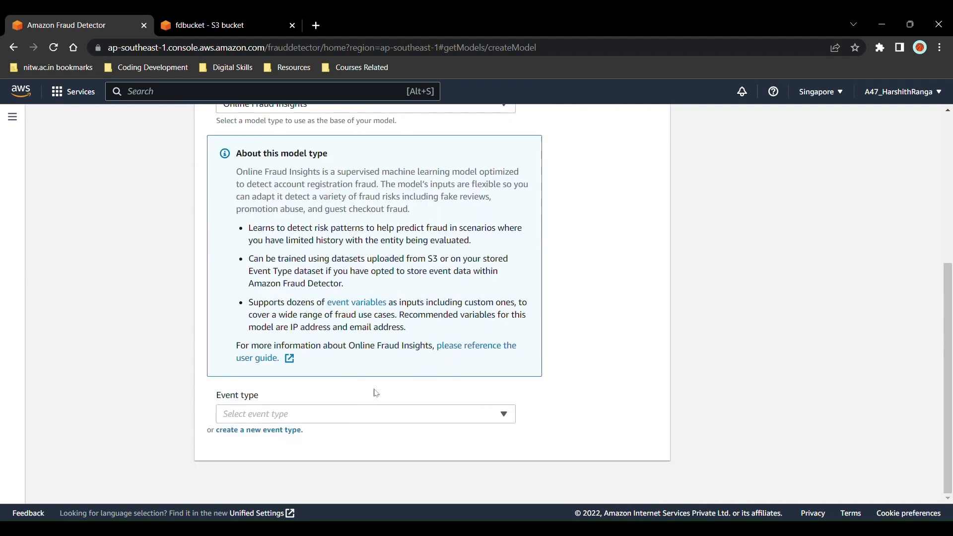
pyautogui.click(343, 414)
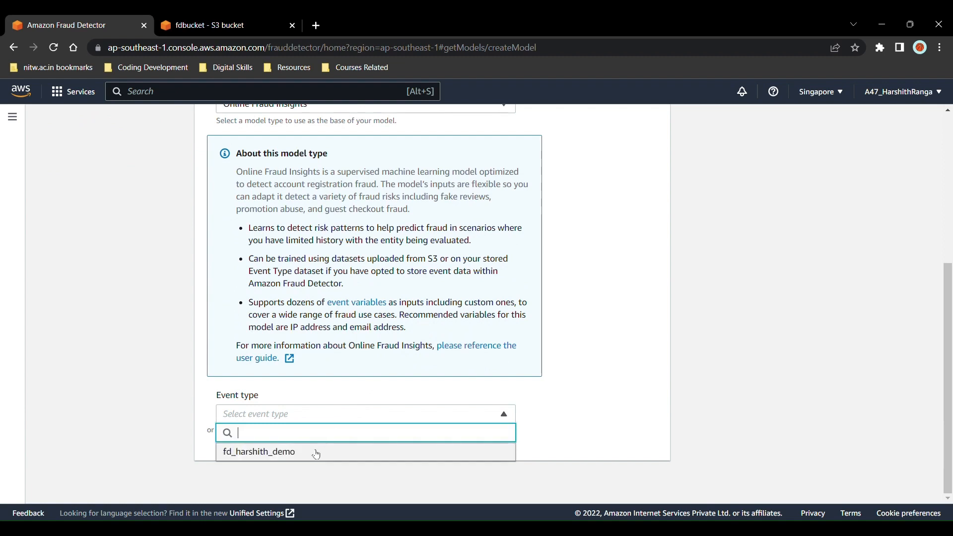
pyautogui.click(314, 451)
# Step: Create a new IAM role for the historical event data, granting access to the S3 bucket fdbucket
pyautogui.scroll(-6, 315, 454)
pyautogui.scroll(-3, 293, 384)
pyautogui.scroll(2, 292, 382)
pyautogui.click(309, 325)
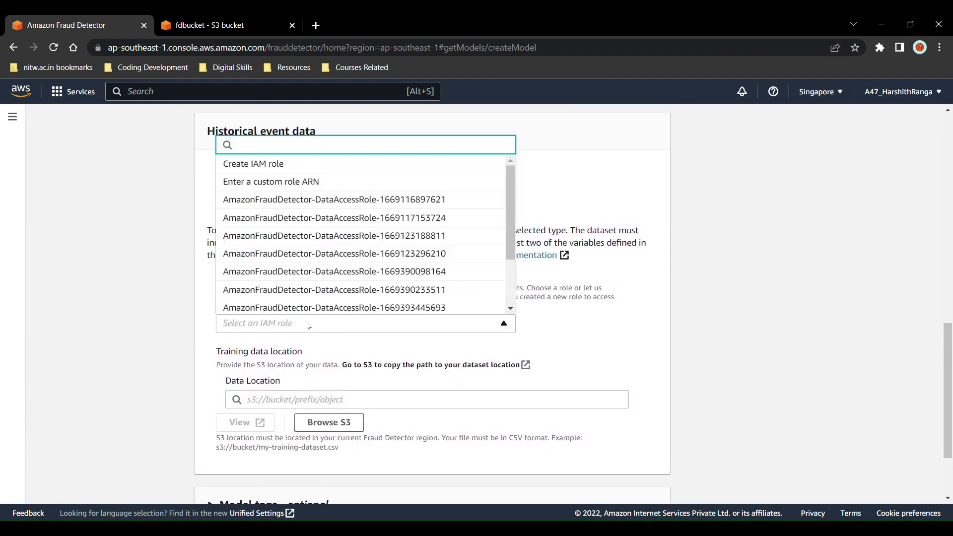
pyautogui.click(303, 165)
pyautogui.click(208, 20)
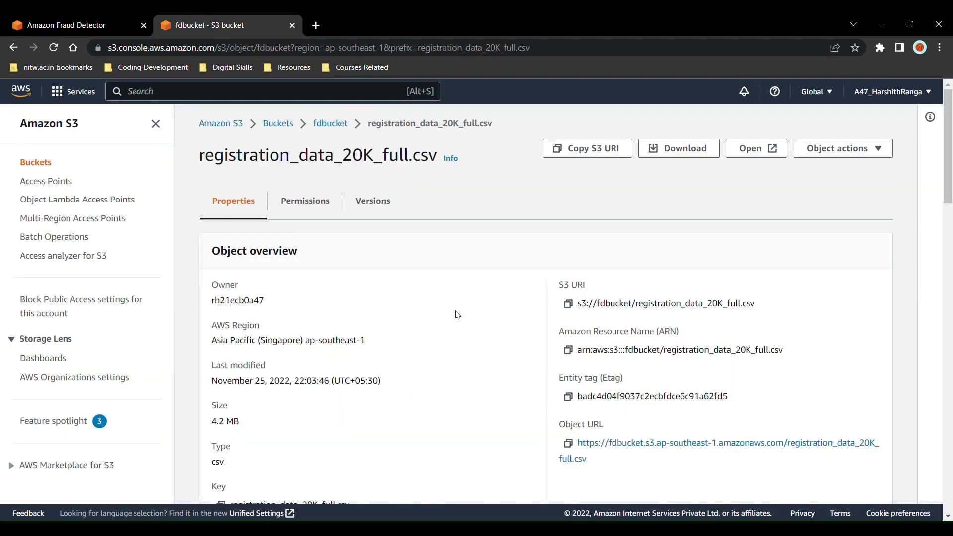
pyautogui.moveTo(597, 311); pyautogui.dragTo(639, 309)
pyautogui.hotkey('ctrl', 'c')
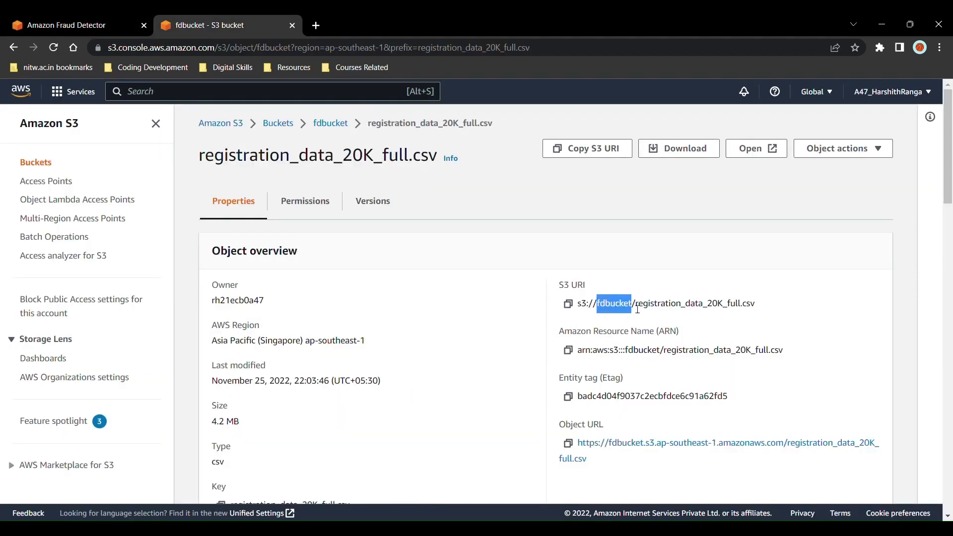
pyautogui.click(65, 25)
pyautogui.click(380, 328)
pyautogui.hotkey('ctrl', 'v')
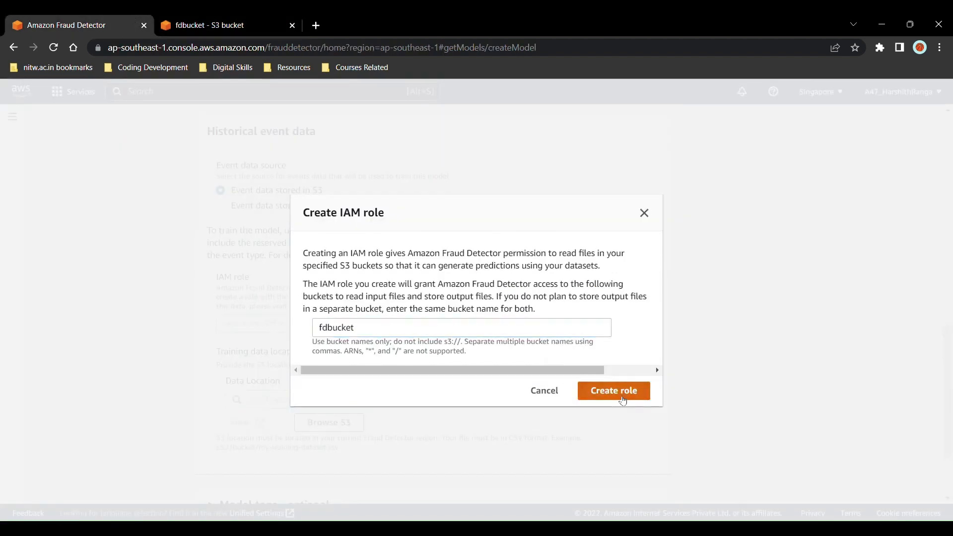
pyautogui.click(616, 396)
# Step: Set the training data location to s3://fdbucket/registration_data_20K_full.csv using the object's S3 URI, and continue to the model configuration
pyautogui.scroll(-2, 546, 413)
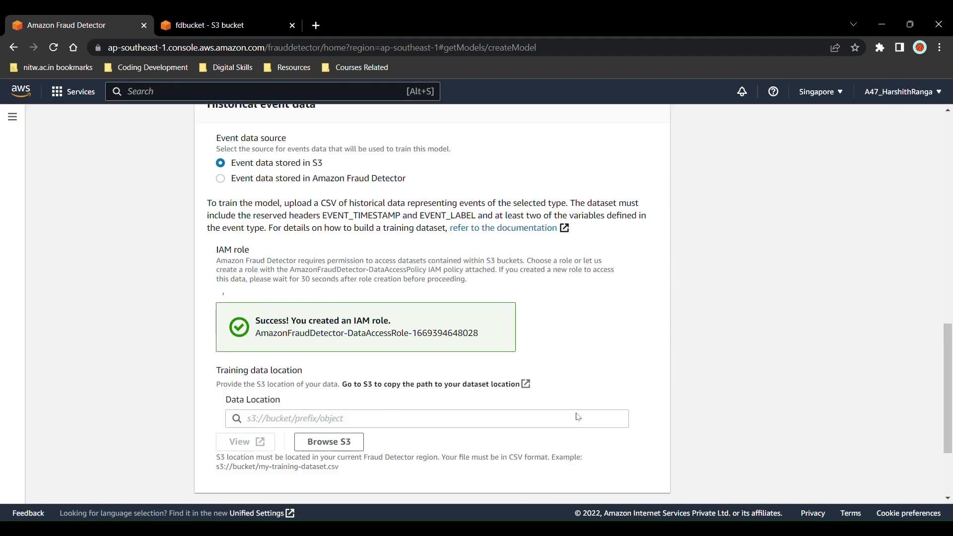
pyautogui.click(437, 392)
pyautogui.click(229, 25)
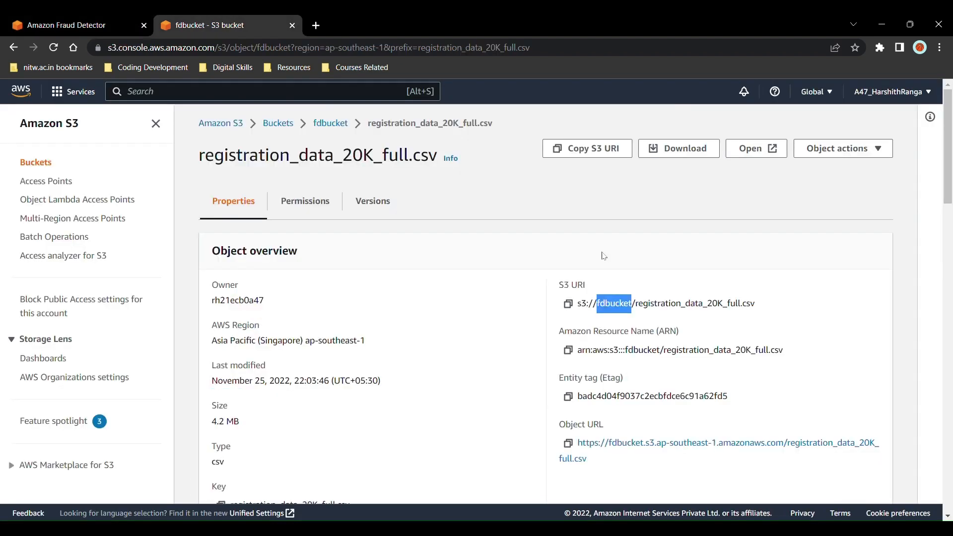
pyautogui.click(569, 304)
pyautogui.click(75, 23)
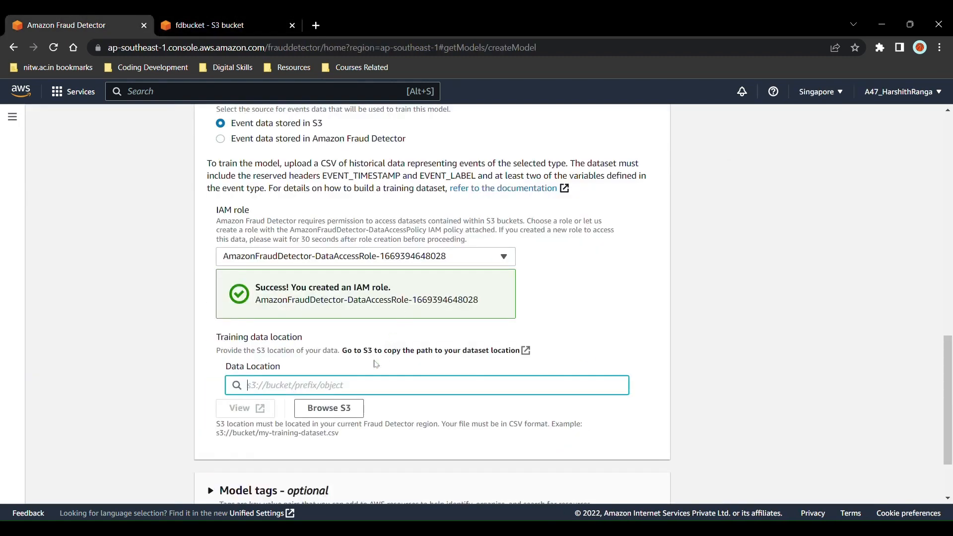
pyautogui.hotkey('ctrl', 'v')
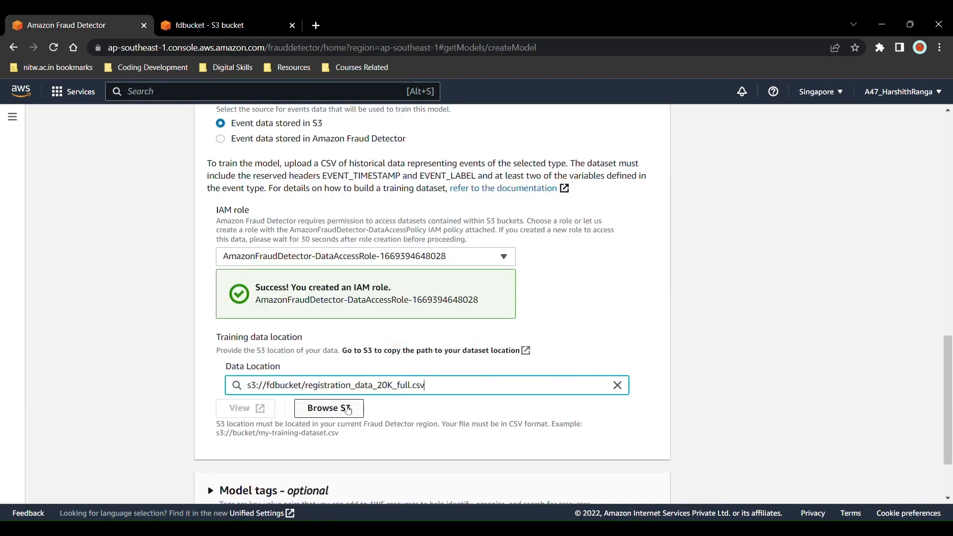
pyautogui.scroll(-2, 444, 428)
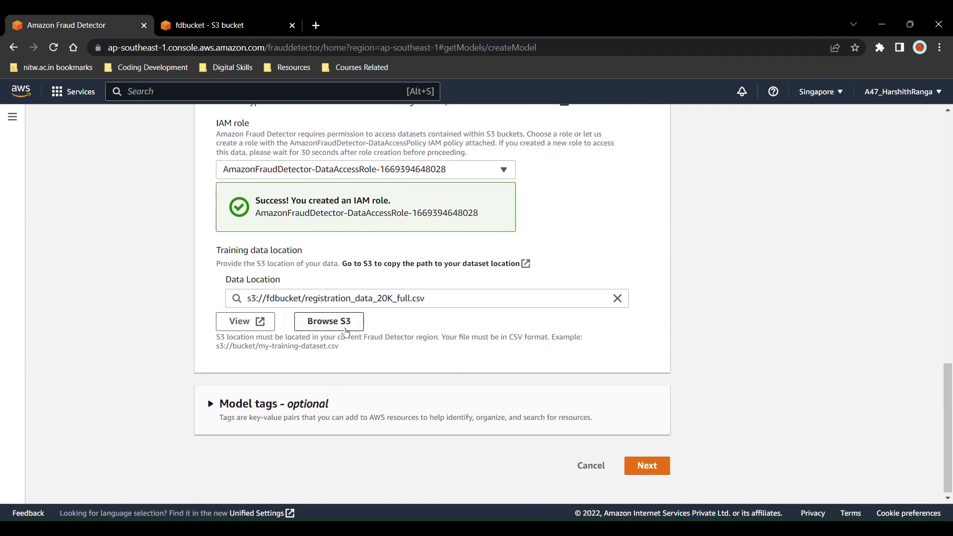
pyautogui.click(635, 467)
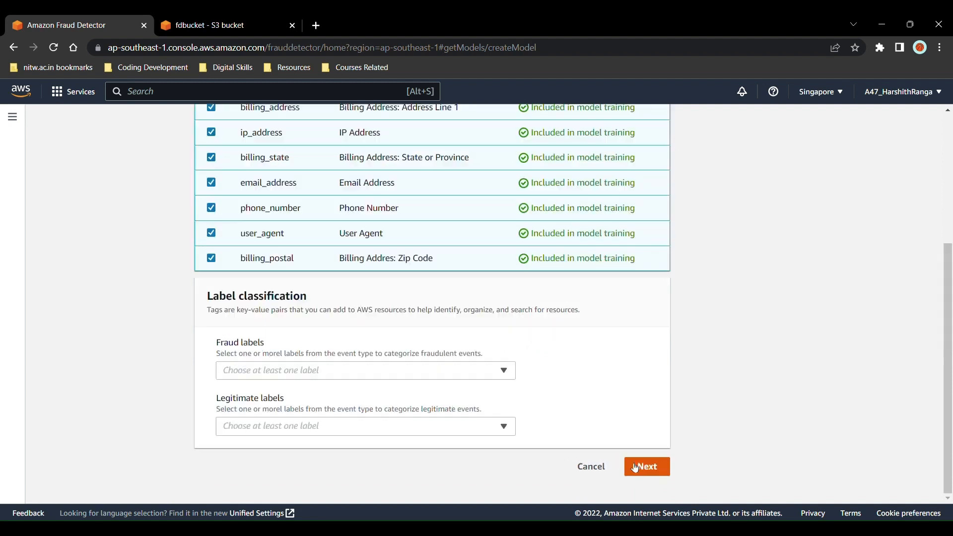
# Step: Assign fraud as the fraud label and legit as the legitimate label, and continue to the review
pyautogui.scroll(3, 509, 410)
pyautogui.scroll(-2, 506, 393)
pyautogui.click(492, 390)
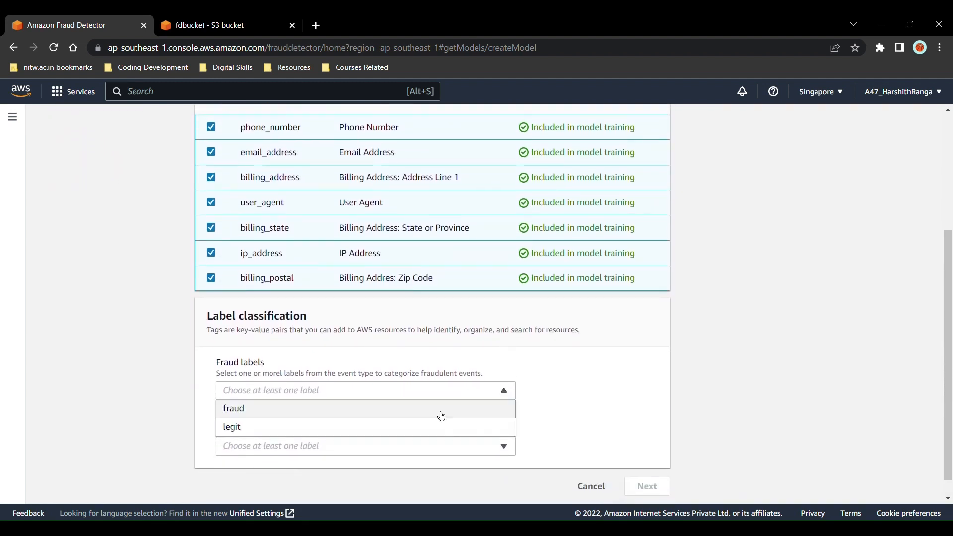
pyautogui.click(442, 416)
pyautogui.click(461, 474)
pyautogui.click(439, 453)
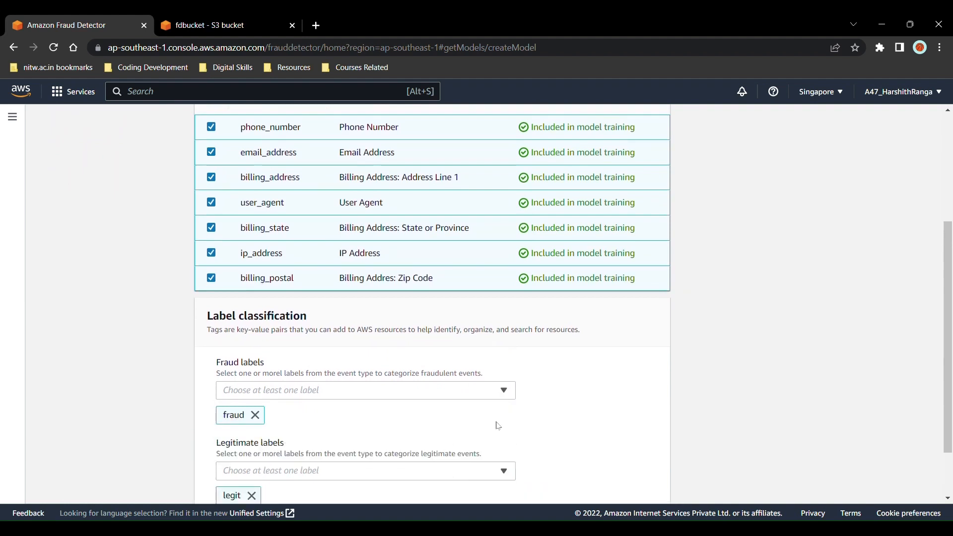
pyautogui.scroll(-2, 484, 434)
pyautogui.click(637, 463)
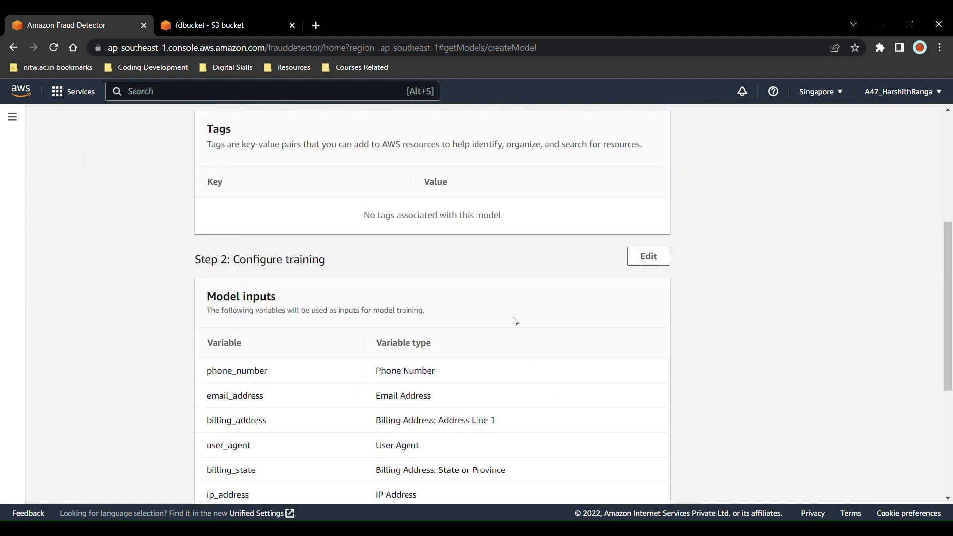
# Step: Review the model inputs and label classification, then create and train the model
pyautogui.scroll(-5, 516, 322)
pyautogui.click(573, 463)
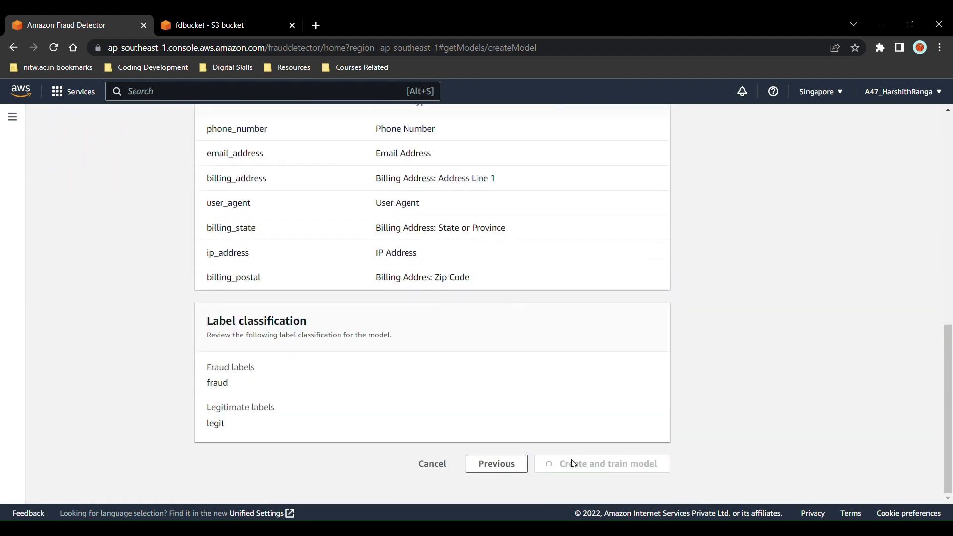
pyautogui.click(637, 462)
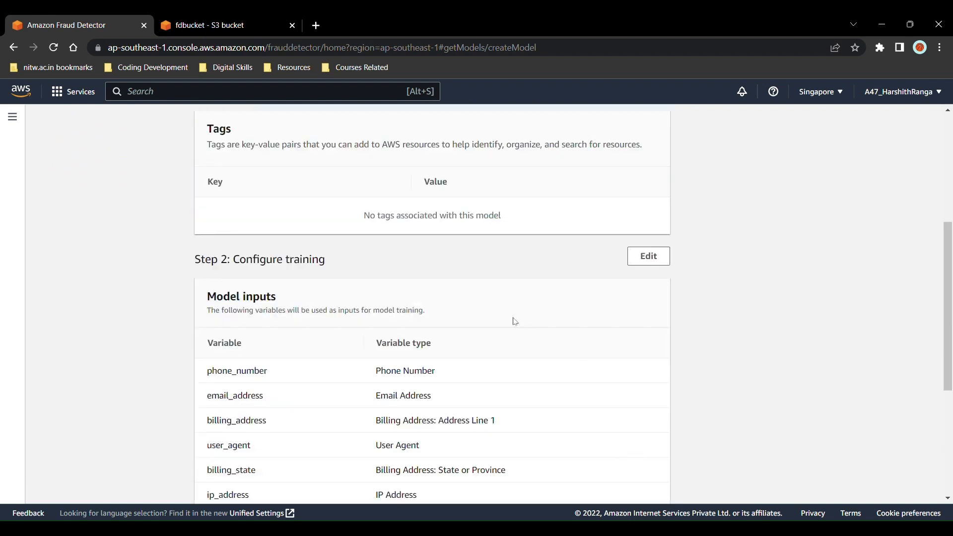
pyautogui.scroll(-5, 516, 321)
pyautogui.click(573, 464)
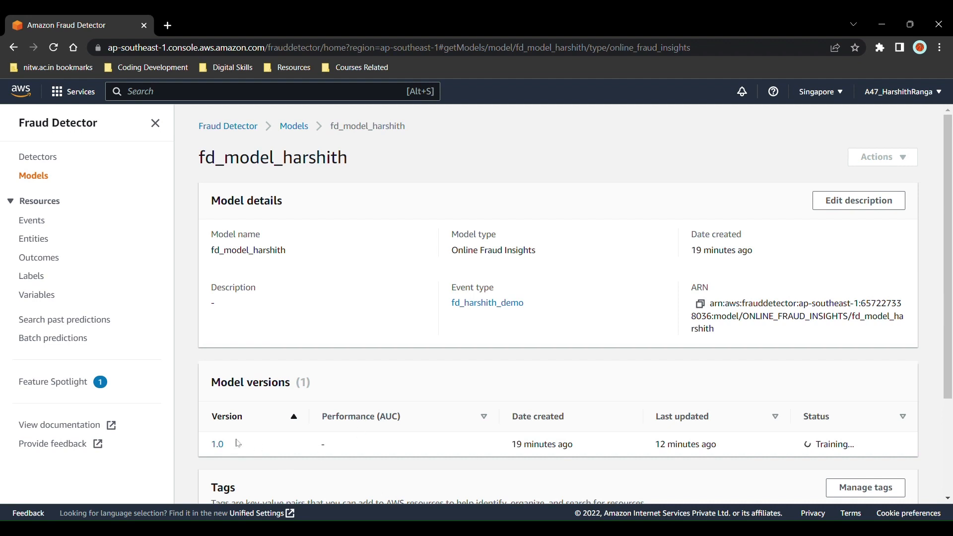
# Step: Open version 1.0 of fd_model_harshith and check its training status and performance sections
pyautogui.click(218, 445)
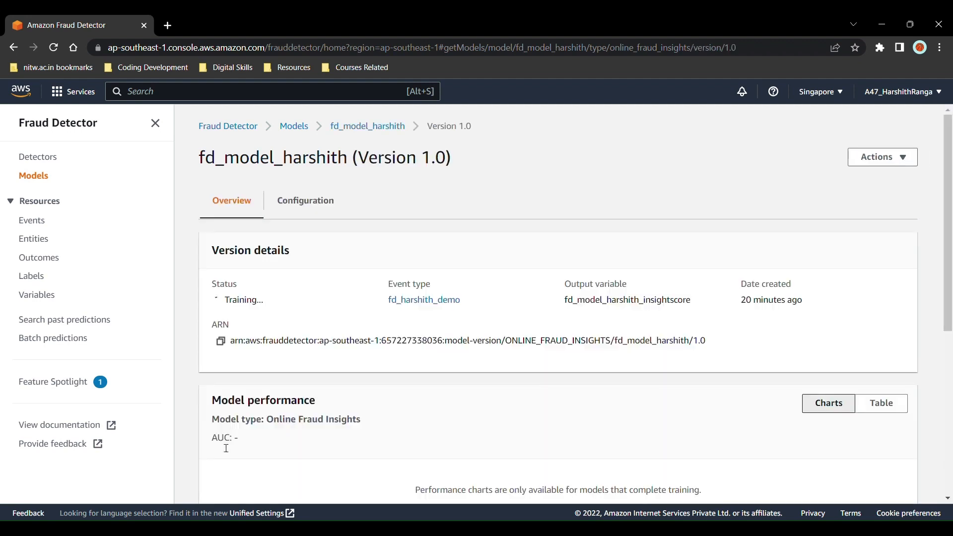
pyautogui.scroll(-3, 437, 463)
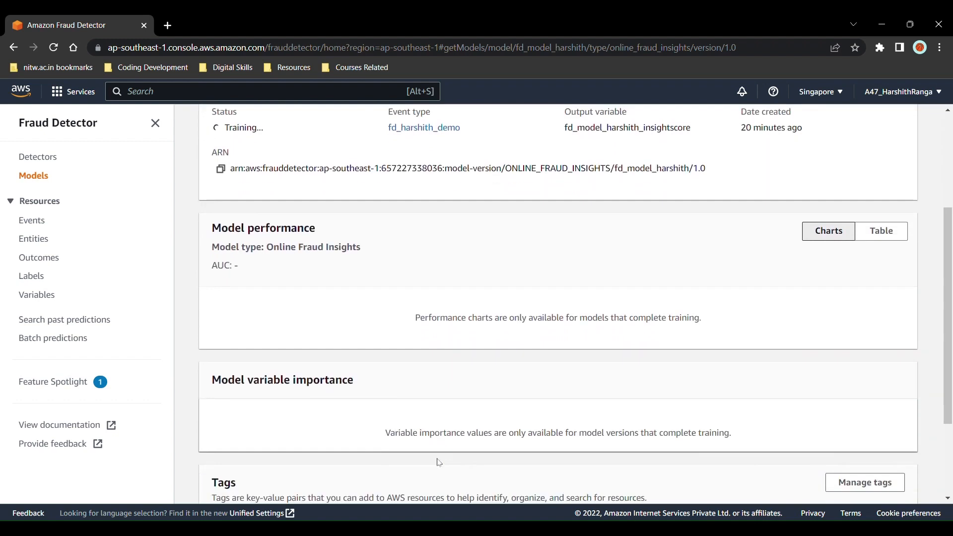
pyautogui.scroll(-2, 440, 463)
pyautogui.scroll(6, 439, 463)
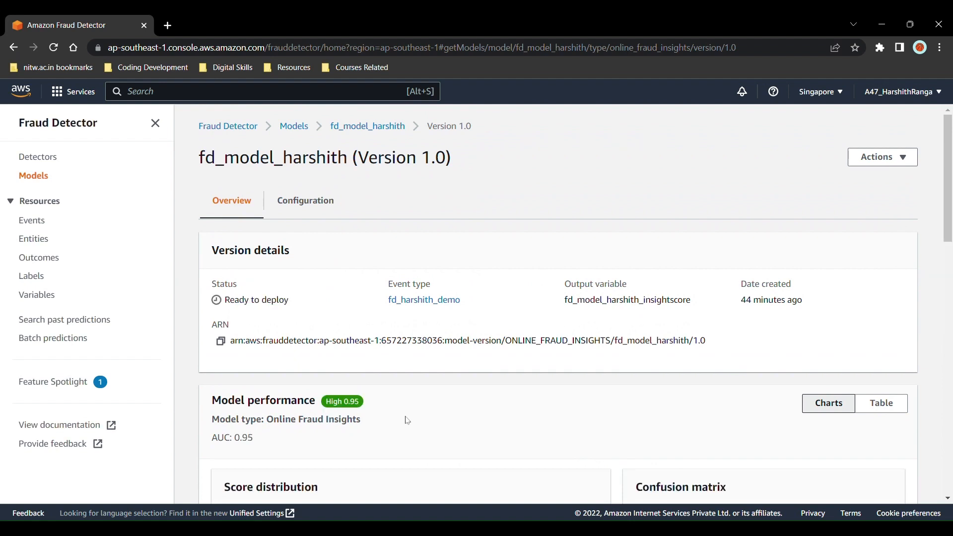
# Step: Check the status of the versions on the fd_model_harshith page and reopen version 1.0
pyautogui.click(399, 130)
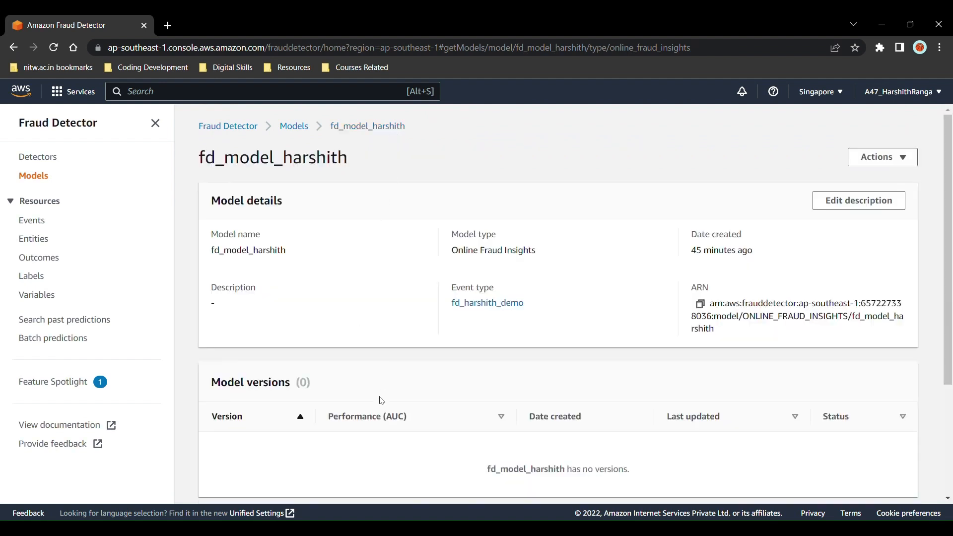
pyautogui.scroll(-3, 382, 401)
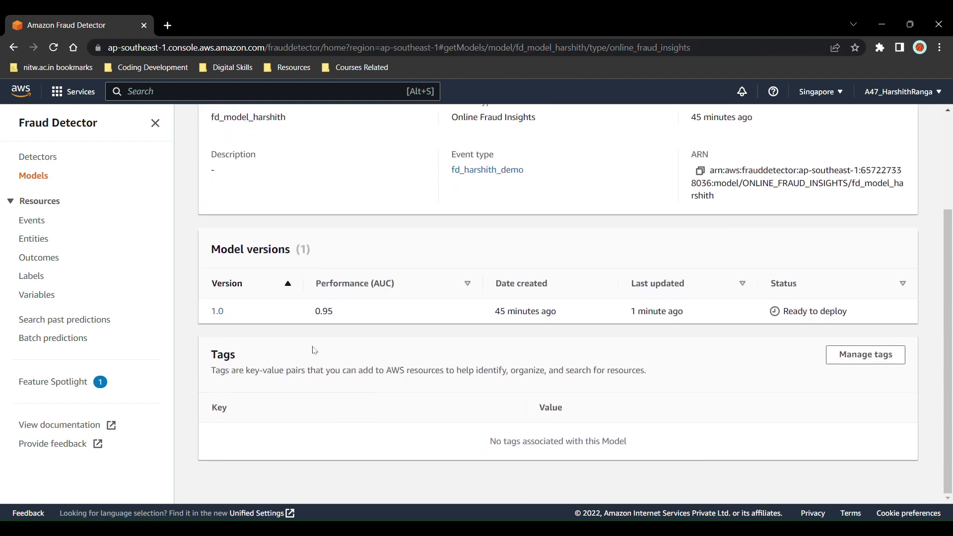
pyautogui.click(219, 312)
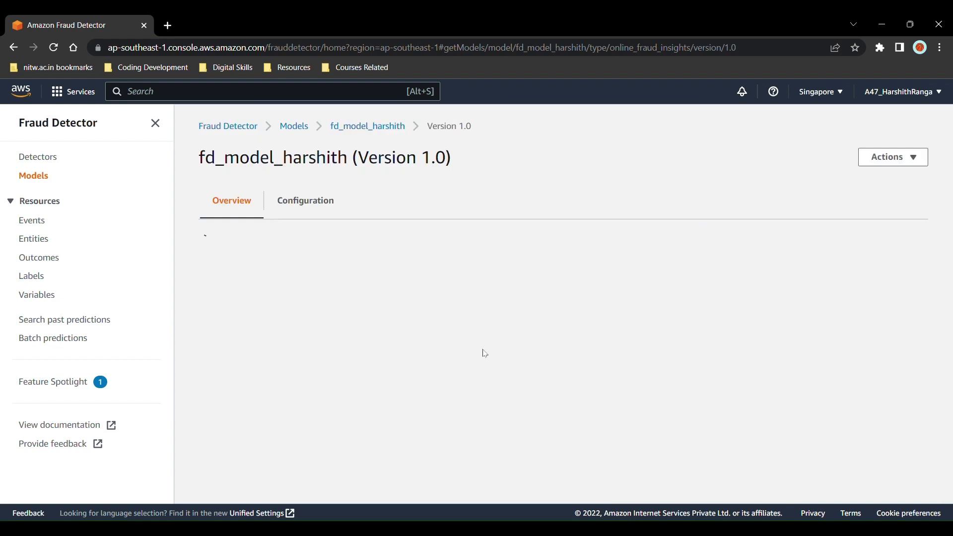
# Step: Try model score thresholds of 835 and 420 on the score distribution chart and examine the confusion matrix
pyautogui.scroll(-6, 485, 354)
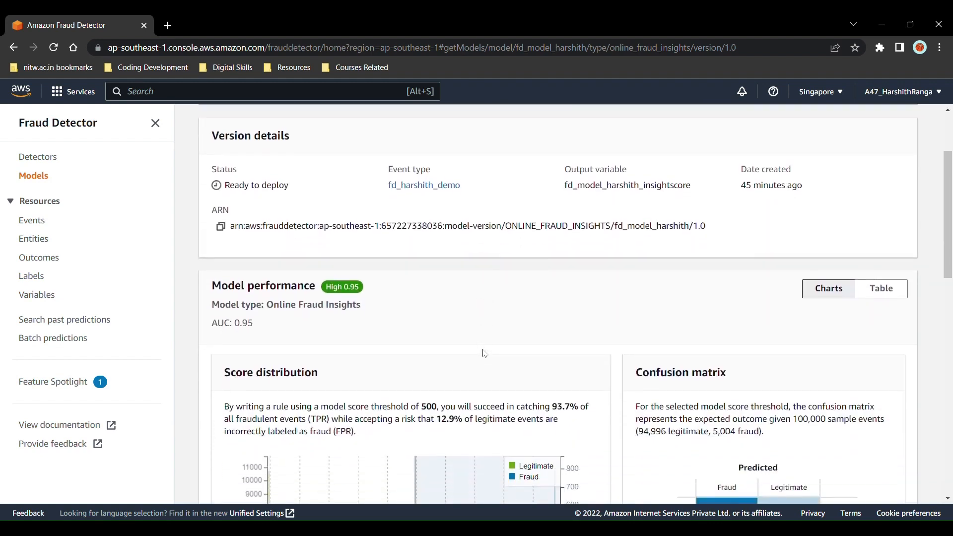
pyautogui.scroll(-1, 487, 354)
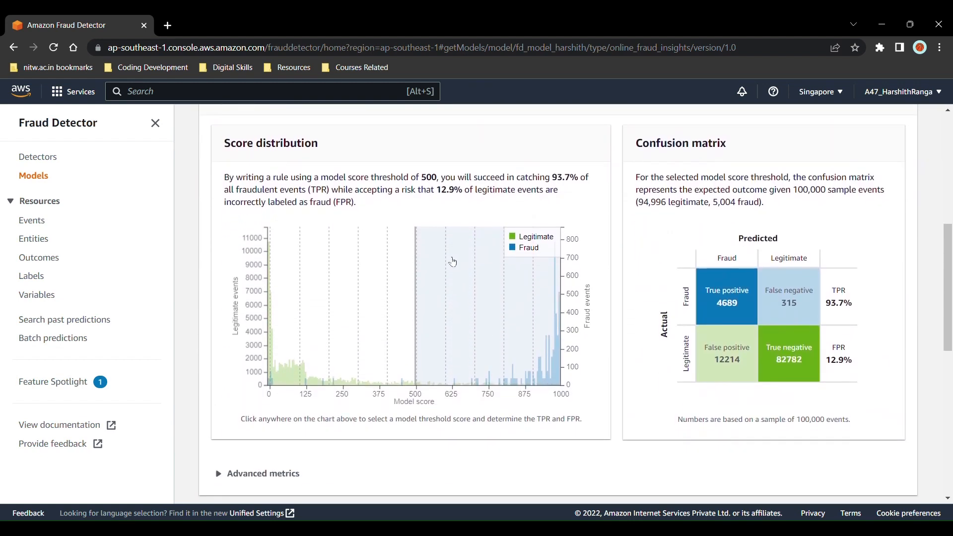
pyautogui.click(516, 311)
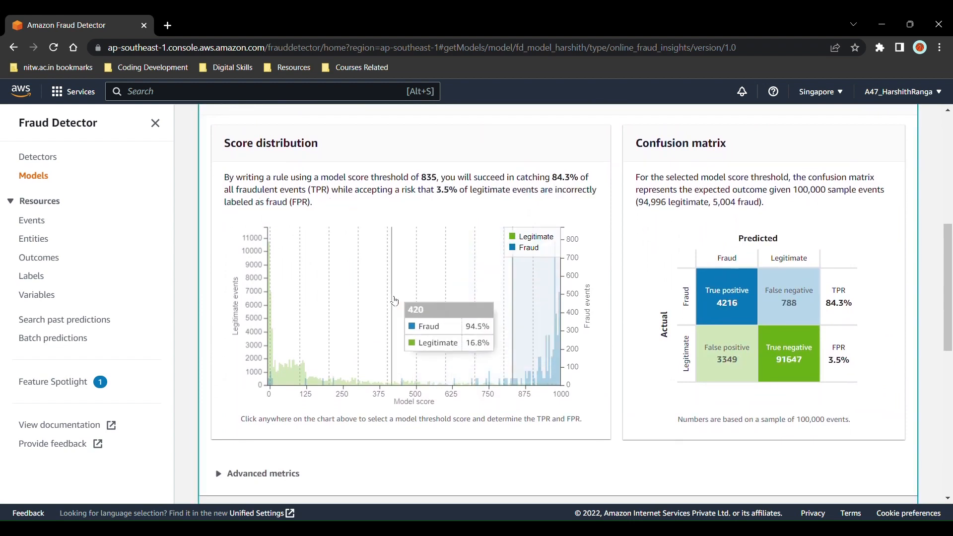
pyautogui.click(394, 302)
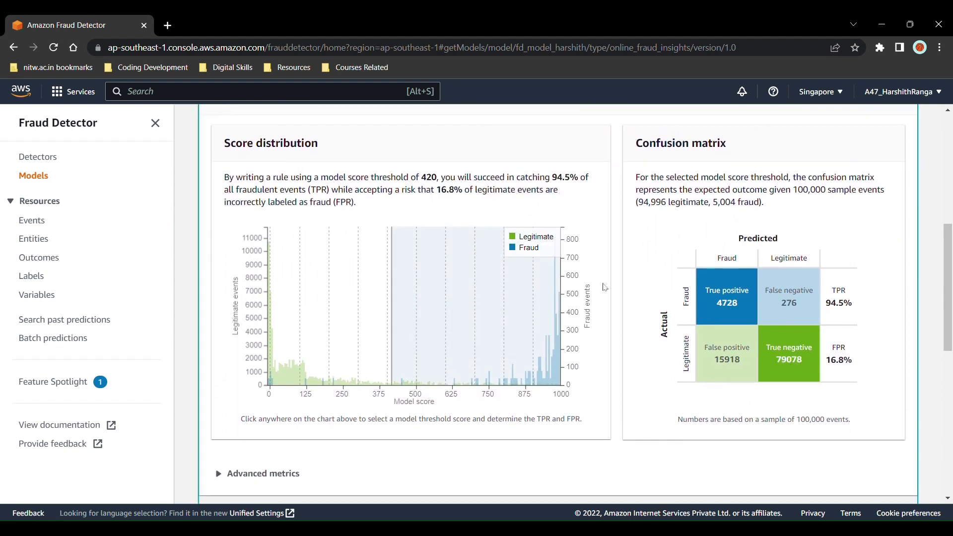
pyautogui.scroll(-2, 659, 254)
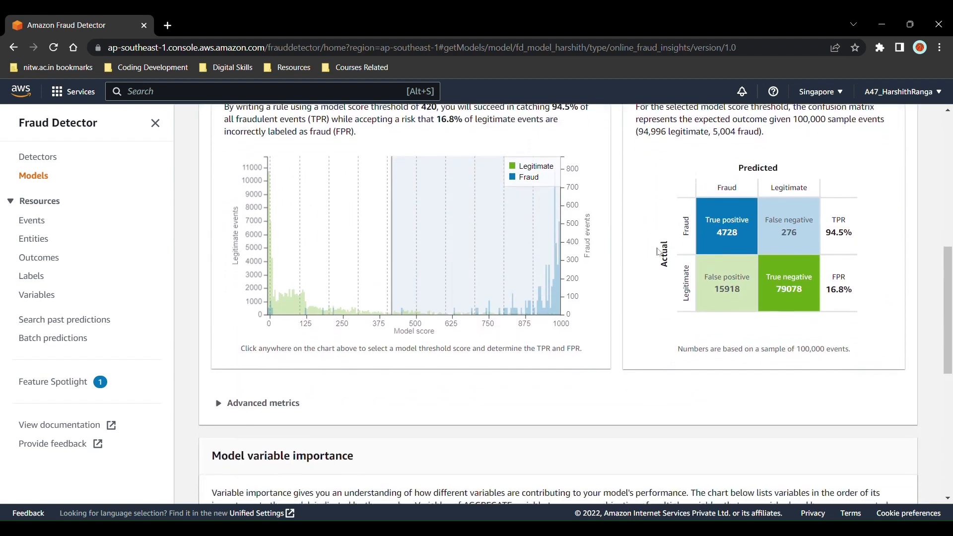
pyautogui.scroll(1, 659, 252)
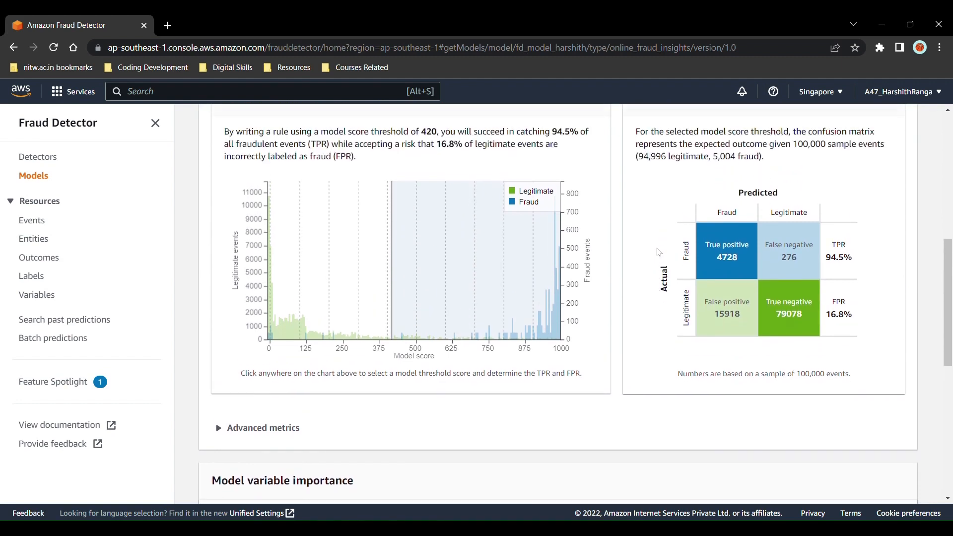
pyautogui.scroll(-1, 659, 252)
pyautogui.scroll(2, 659, 252)
pyautogui.scroll(1, 659, 252)
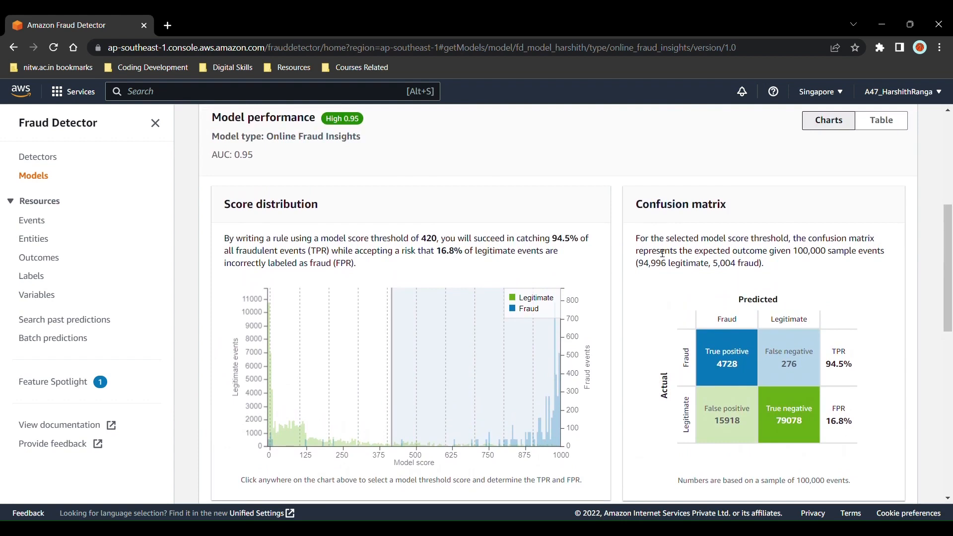
pyautogui.scroll(-5, 663, 253)
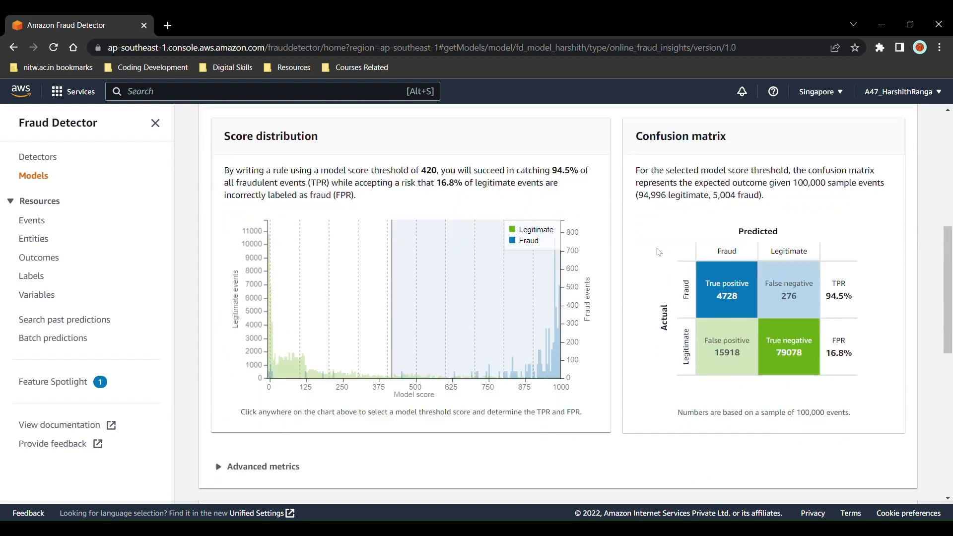
# Step: Expand the advanced metrics and examine the ROC curve and model variable importance for version 1.0
pyautogui.click(217, 257)
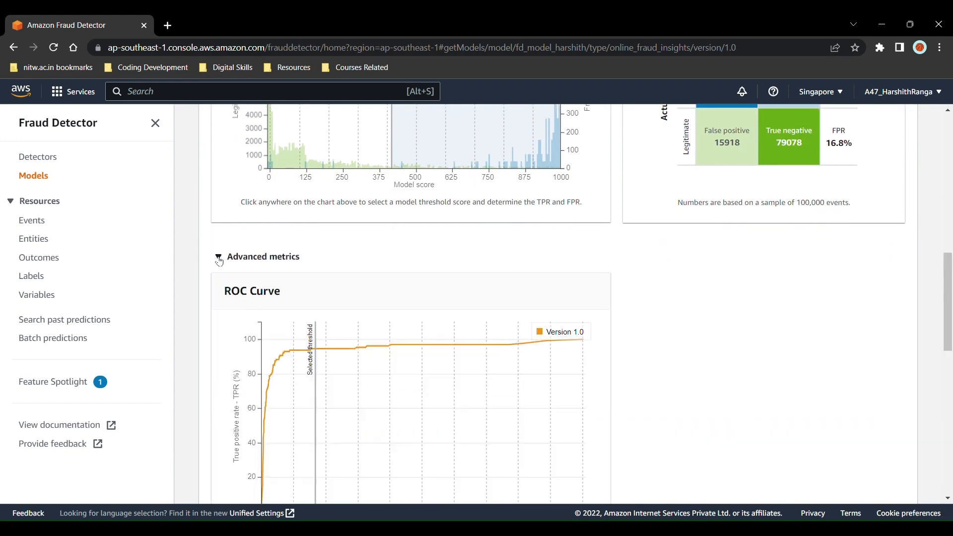
pyautogui.scroll(-2, 390, 356)
pyautogui.scroll(-1, 391, 356)
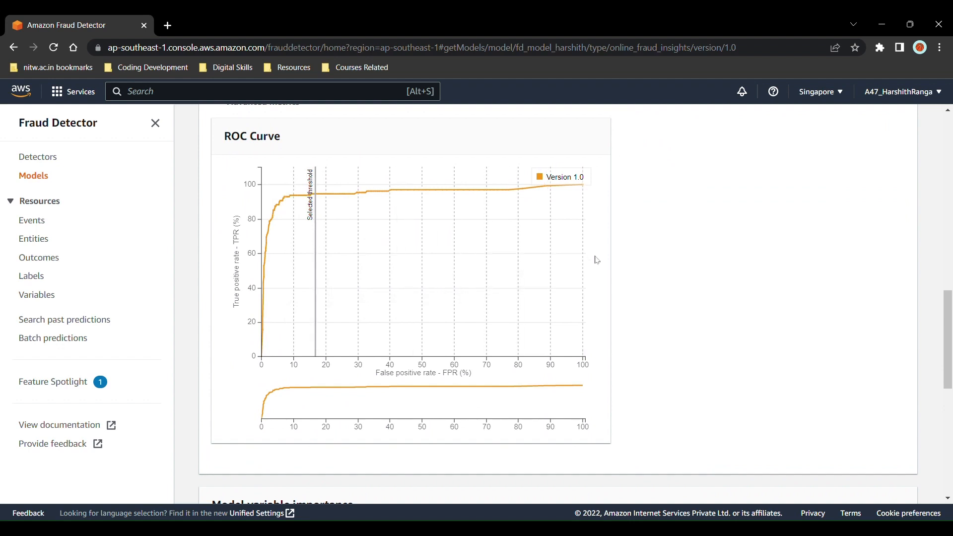
pyautogui.scroll(-5, 611, 336)
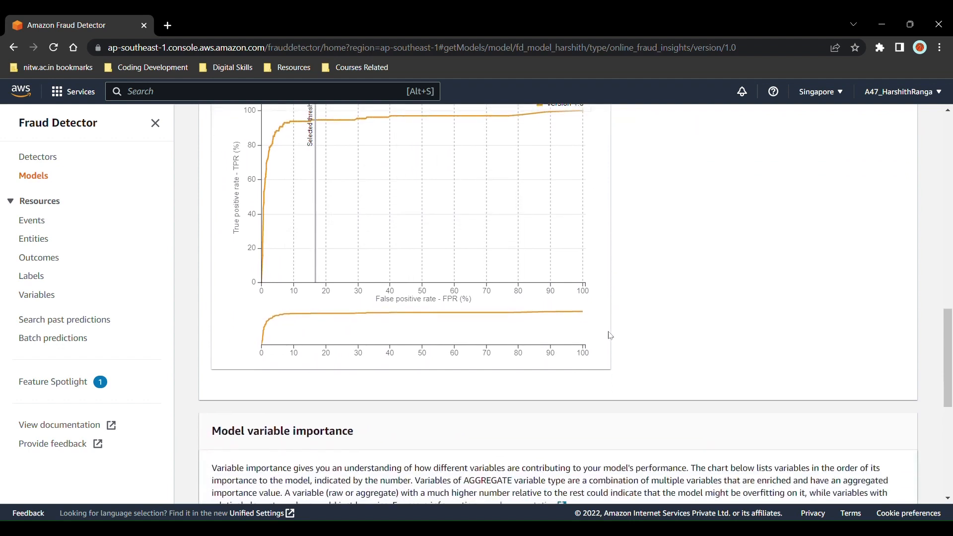
pyautogui.scroll(-3, 611, 336)
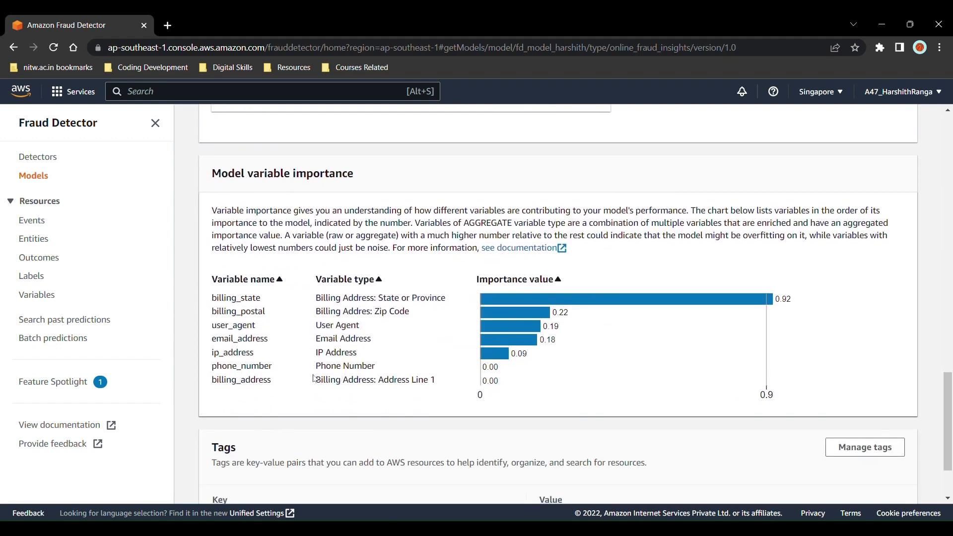
pyautogui.scroll(-1, 553, 381)
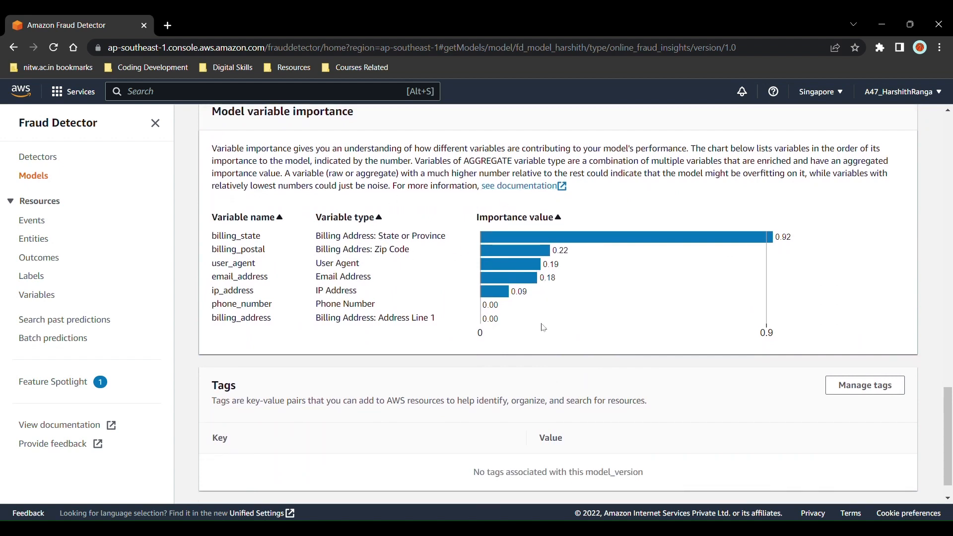
pyautogui.scroll(-1, 544, 328)
pyautogui.scroll(15, 543, 327)
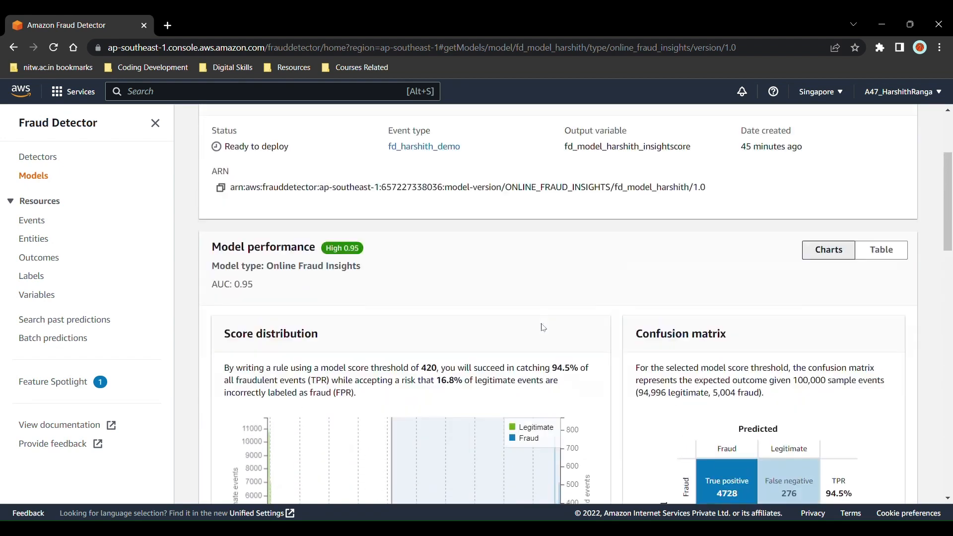
pyautogui.scroll(4, 544, 328)
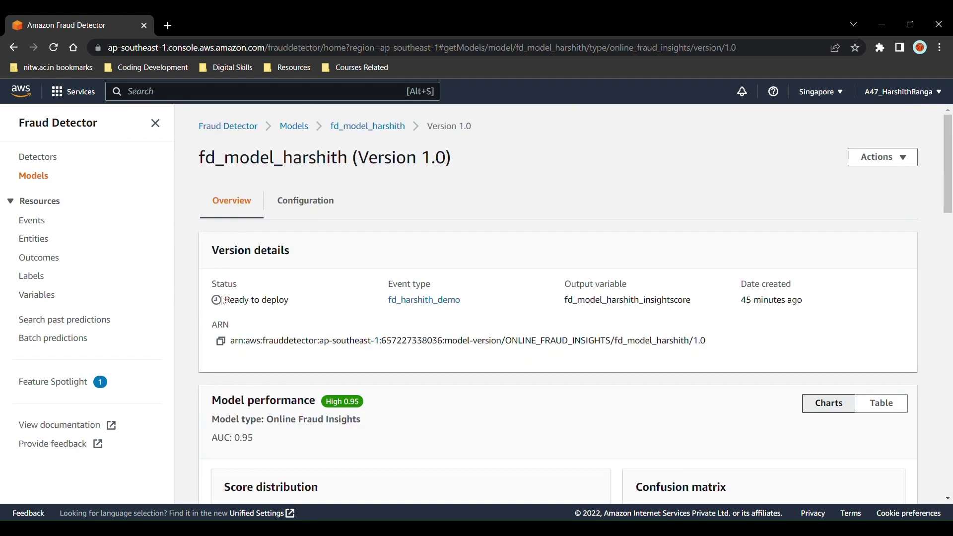
# Step: Check the version status and deploy version 1.0 of fd_model_harshith
pyautogui.moveTo(225, 301); pyautogui.dragTo(301, 301)
pyautogui.click(301, 301)
pyautogui.scroll(-1, 301, 301)
pyautogui.scroll(1, 301, 301)
pyautogui.click(877, 158)
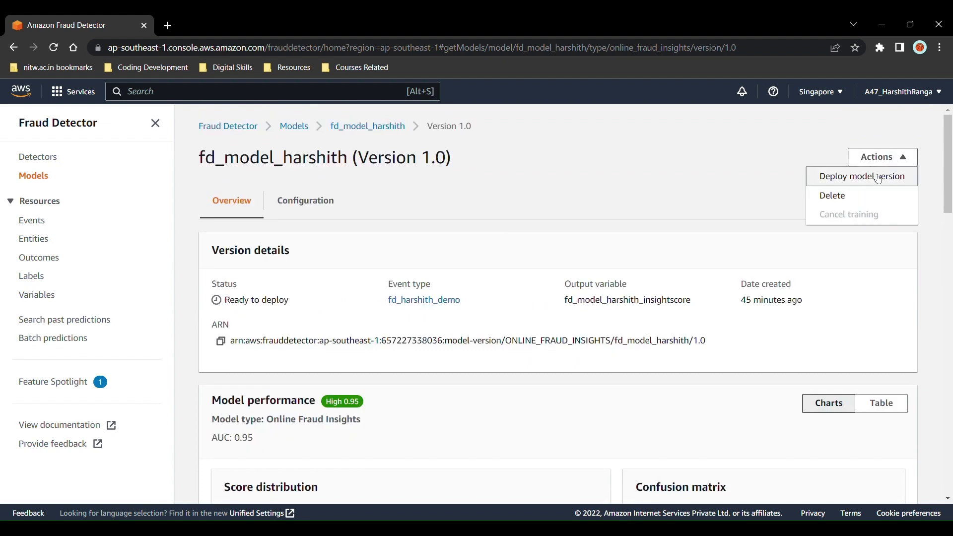
pyautogui.click(880, 178)
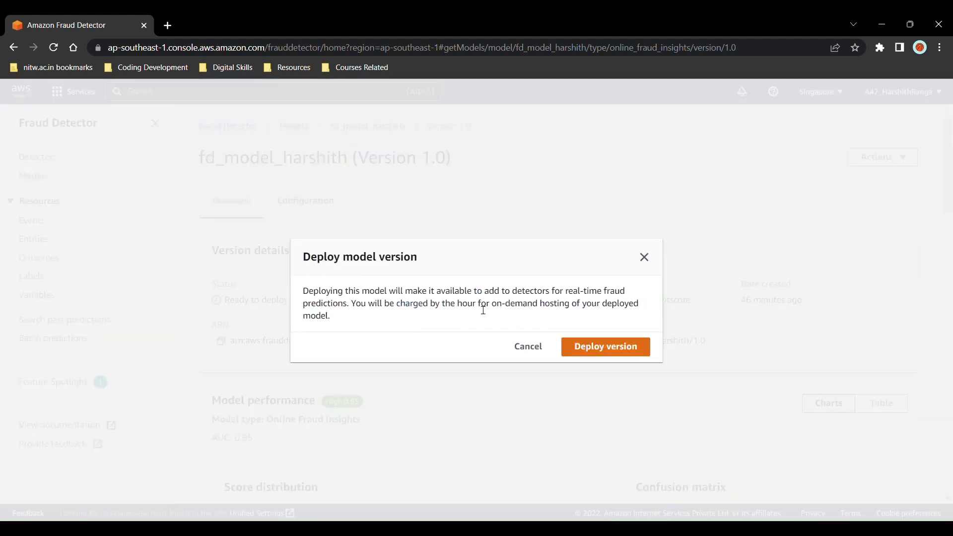
pyautogui.moveTo(476, 298); pyautogui.dragTo(585, 317)
pyautogui.click(585, 317)
pyautogui.click(615, 350)
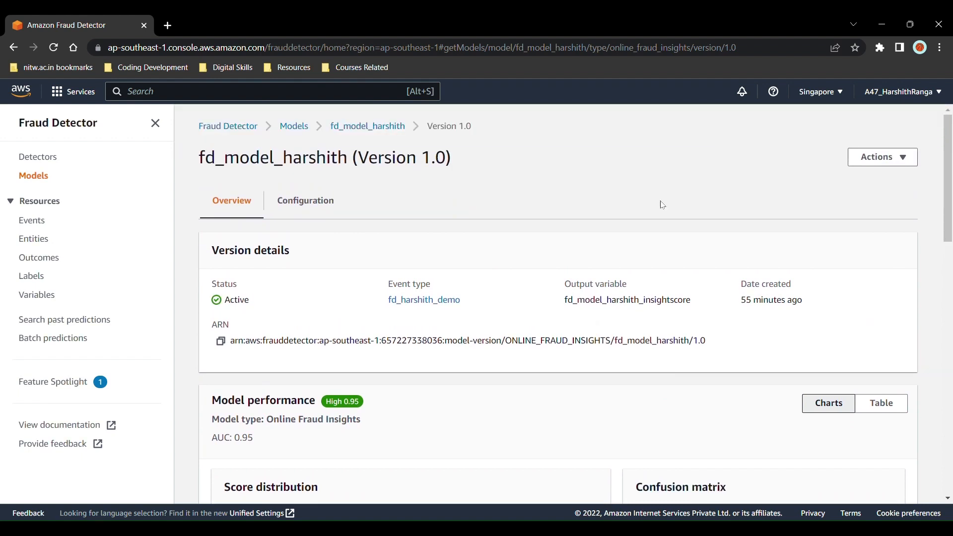
# Step: Show the model performance as a table and read its interpretation notes and threshold rows
pyautogui.scroll(-6, 596, 401)
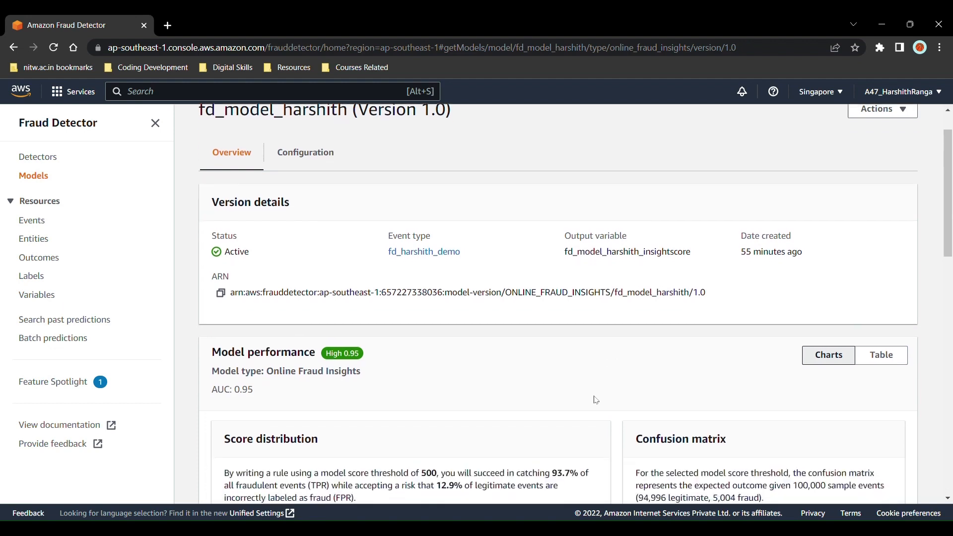
pyautogui.scroll(-4, 597, 400)
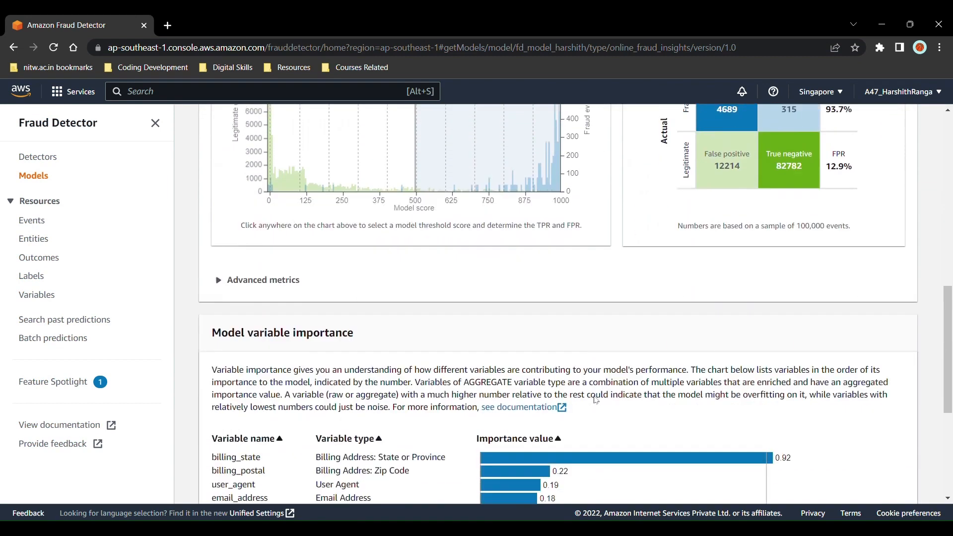
pyautogui.scroll(6, 596, 399)
pyautogui.click(894, 241)
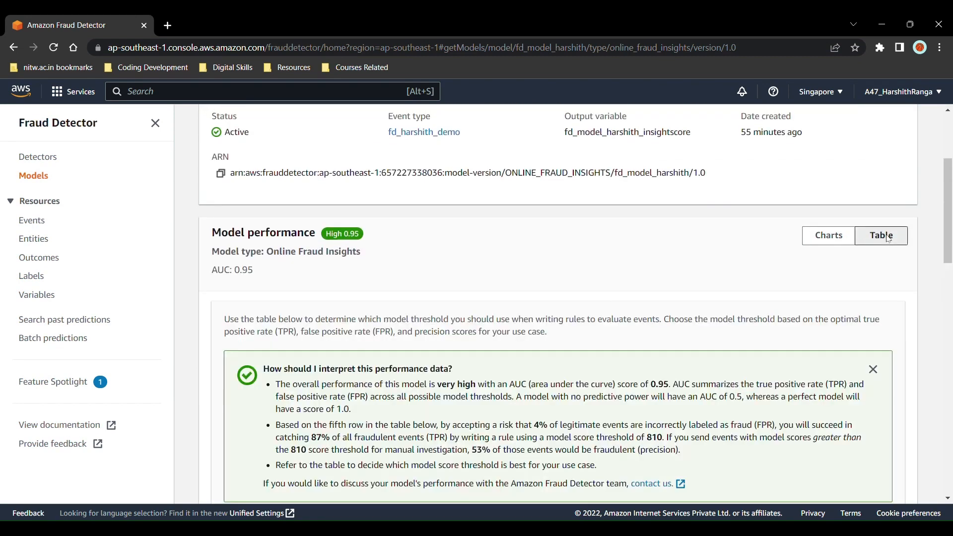
pyautogui.scroll(-2, 601, 353)
pyautogui.moveTo(314, 272); pyautogui.dragTo(855, 324)
pyautogui.moveTo(597, 322); pyautogui.dragTo(572, 357)
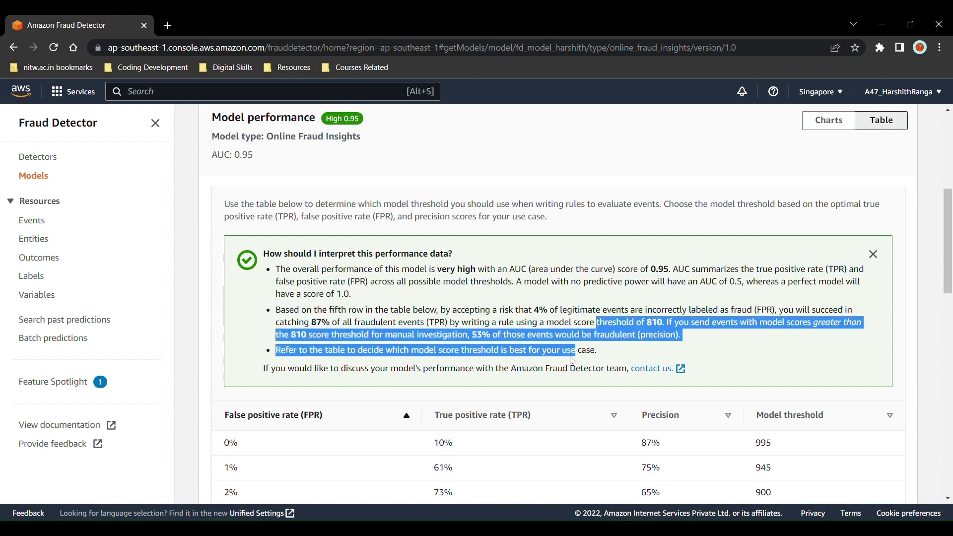
pyautogui.click(573, 360)
pyautogui.scroll(-12, 573, 361)
pyautogui.scroll(15, 573, 360)
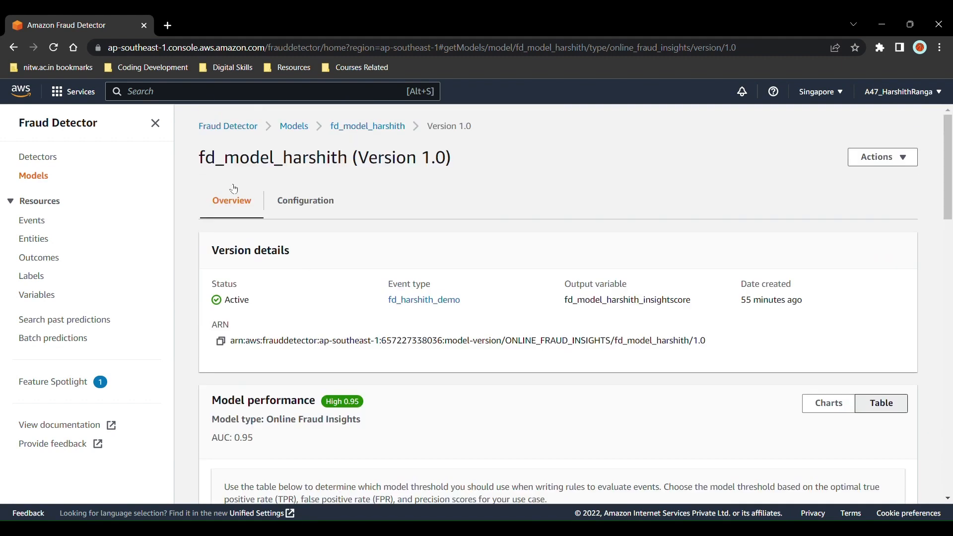
# Step: Start a new detector named fd_harshith_detector with event type fd_harshith_demo and continue to the model step
pyautogui.click(55, 158)
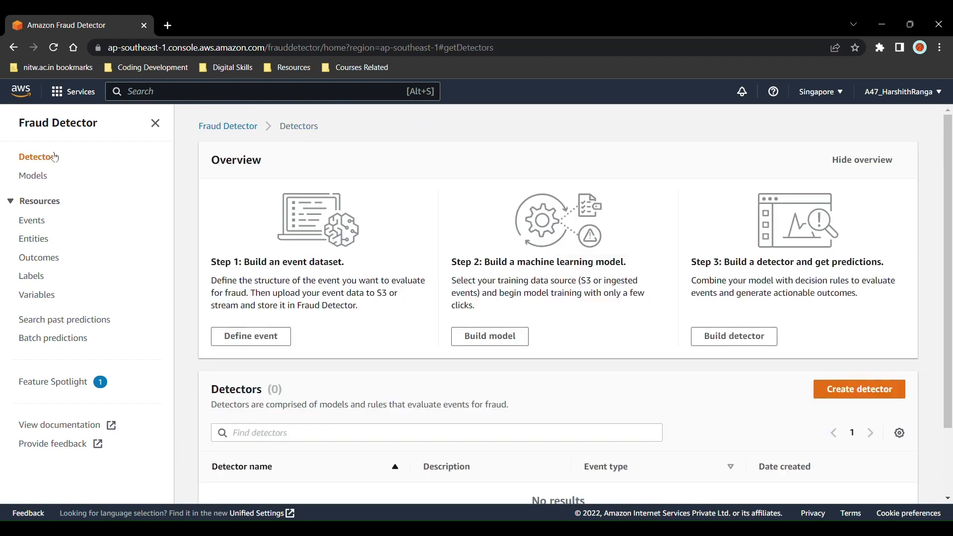
pyautogui.scroll(-3, 390, 424)
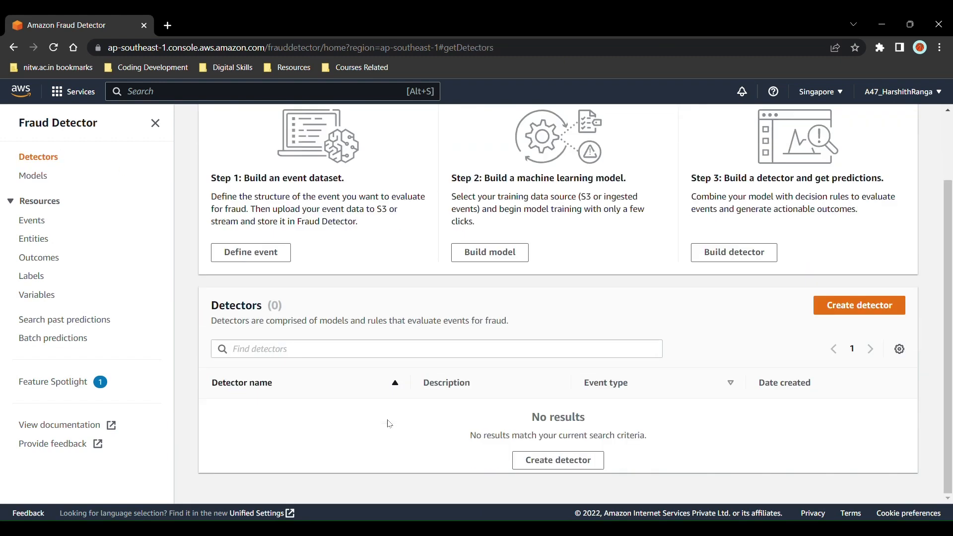
pyautogui.click(855, 302)
pyautogui.click(408, 254)
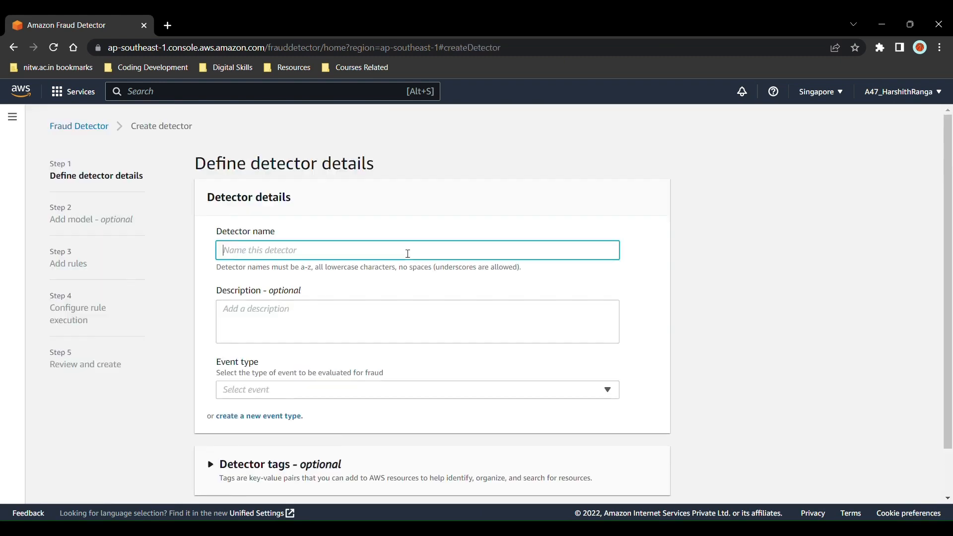
pyautogui.write('fd_harshith_detector')
pyautogui.click(361, 390)
pyautogui.click(347, 406)
pyautogui.scroll(-2, 348, 407)
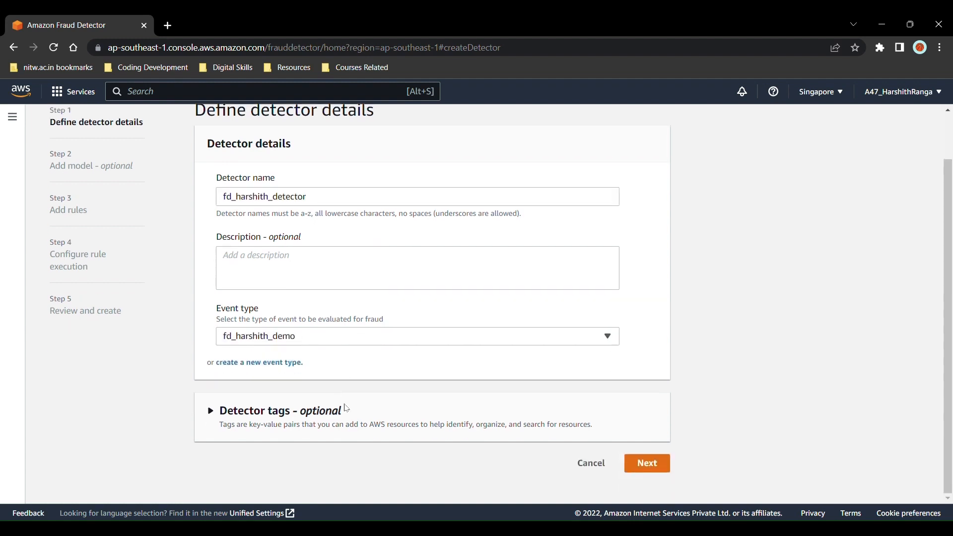
pyautogui.click(641, 464)
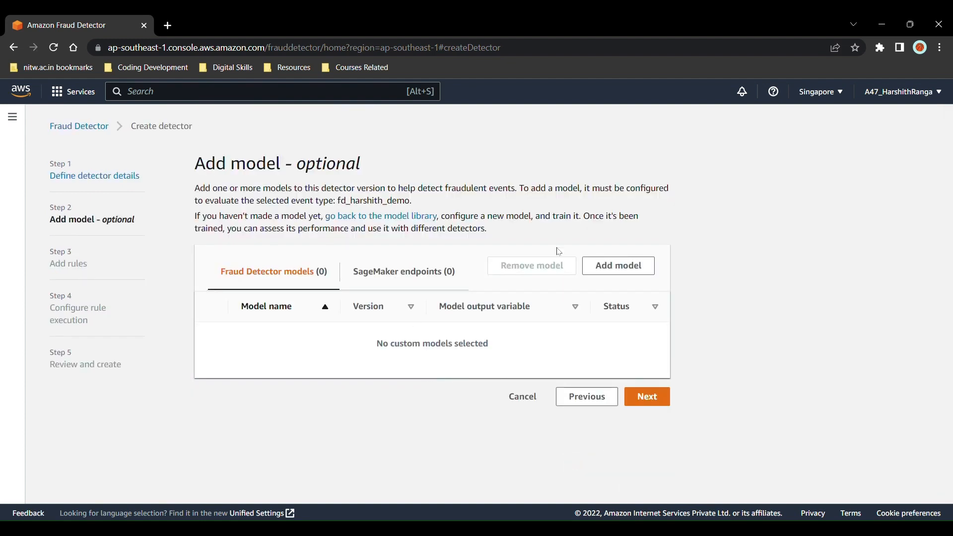
# Step: Add version 1.0 of fd_model_harshith to the detector and continue to the rules step
pyautogui.click(614, 272)
pyautogui.click(522, 262)
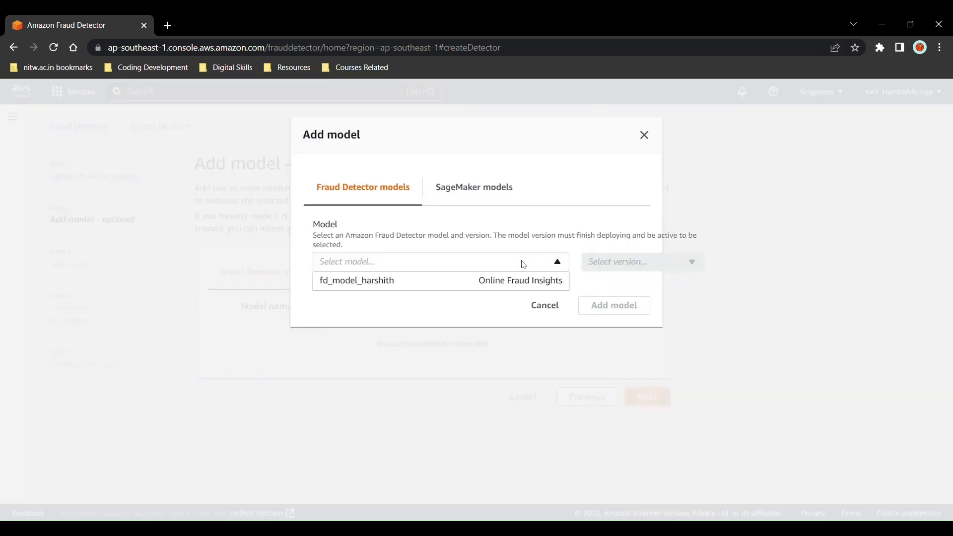
pyautogui.click(502, 287)
pyautogui.click(638, 263)
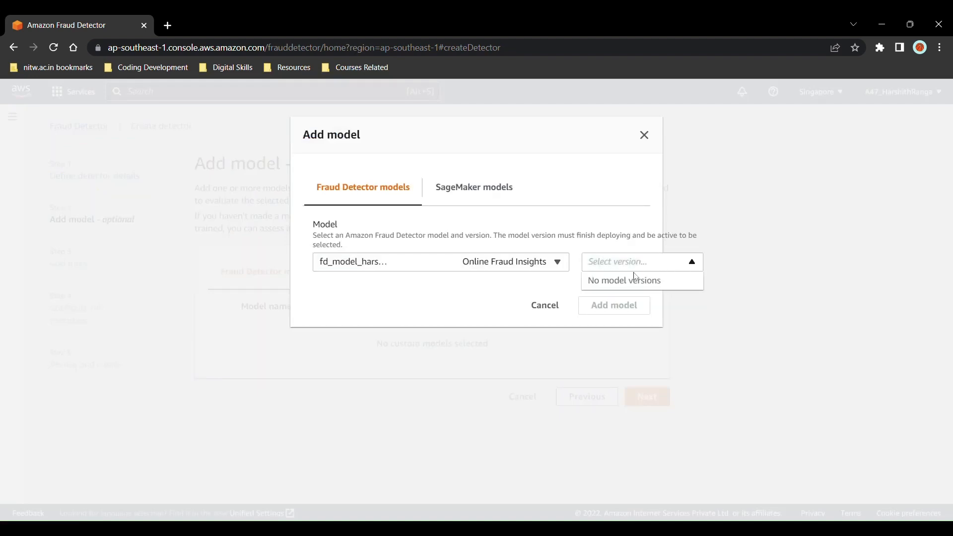
pyautogui.click(634, 281)
pyautogui.click(610, 305)
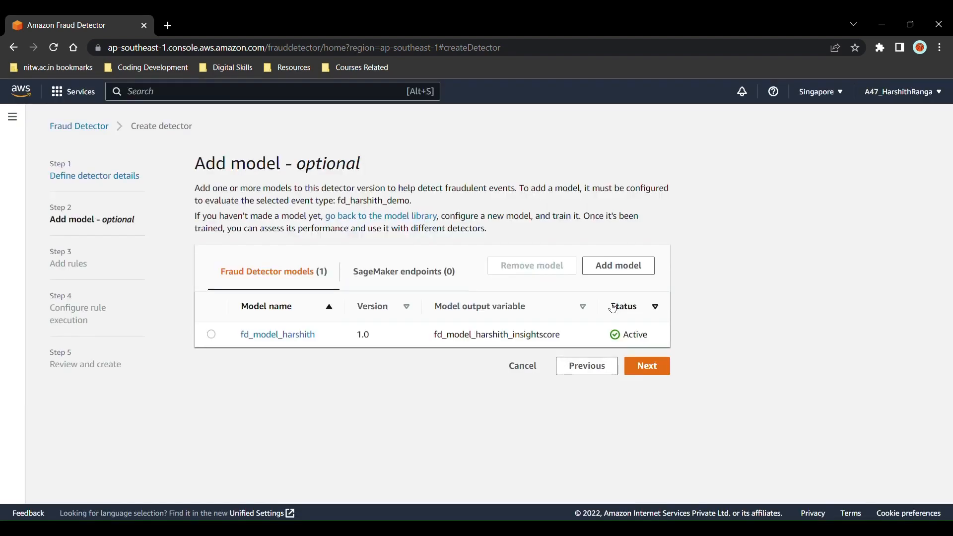
pyautogui.click(648, 366)
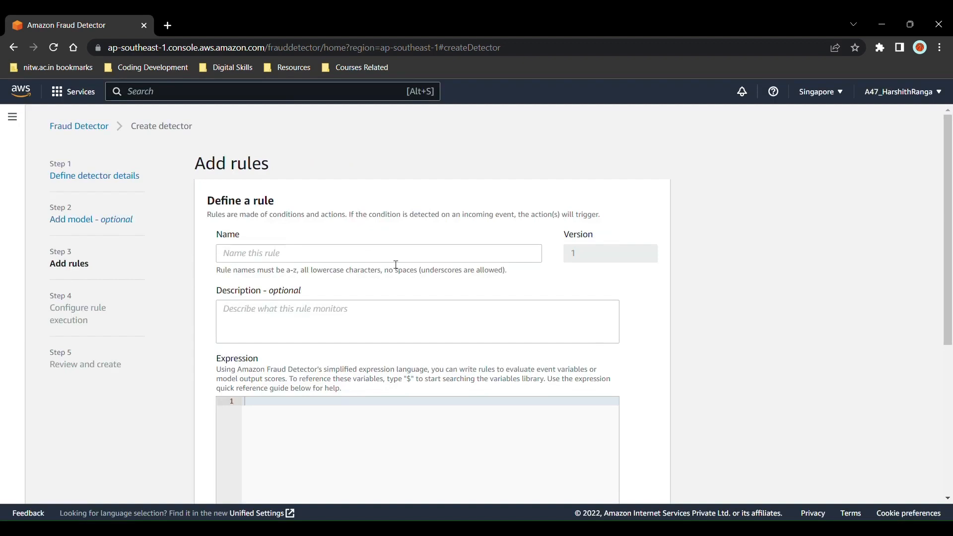
# Step: Name the first rule fraud_rule and set its expression to $fd_model_harshith_insightscore>900
pyautogui.click(350, 253)
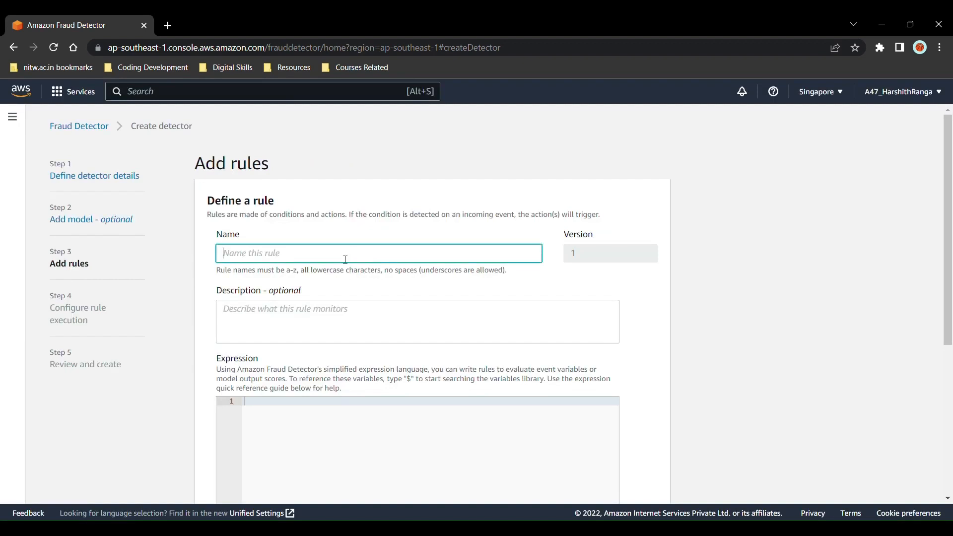
pyautogui.write('fraud_rule')
pyautogui.click(327, 408)
pyautogui.scroll(-2, 326, 408)
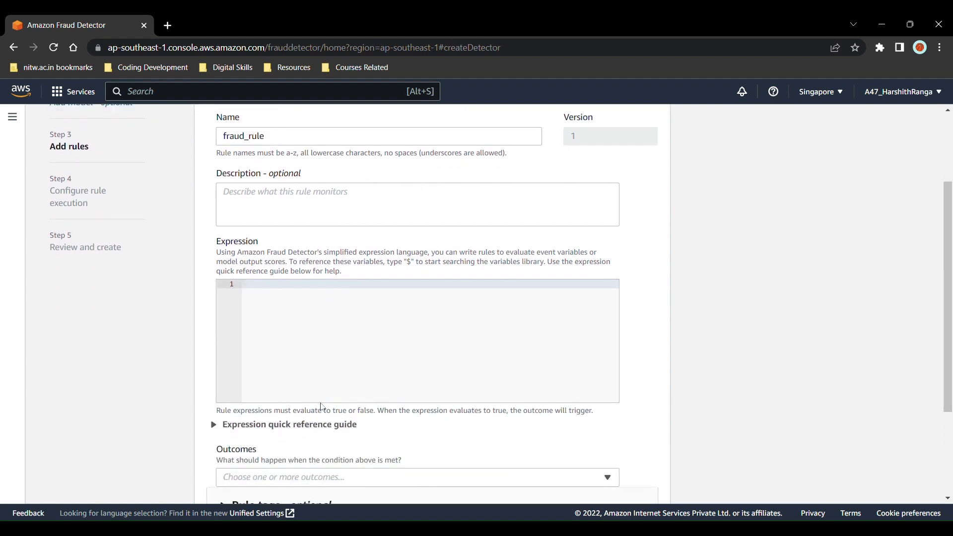
pyautogui.write('$')
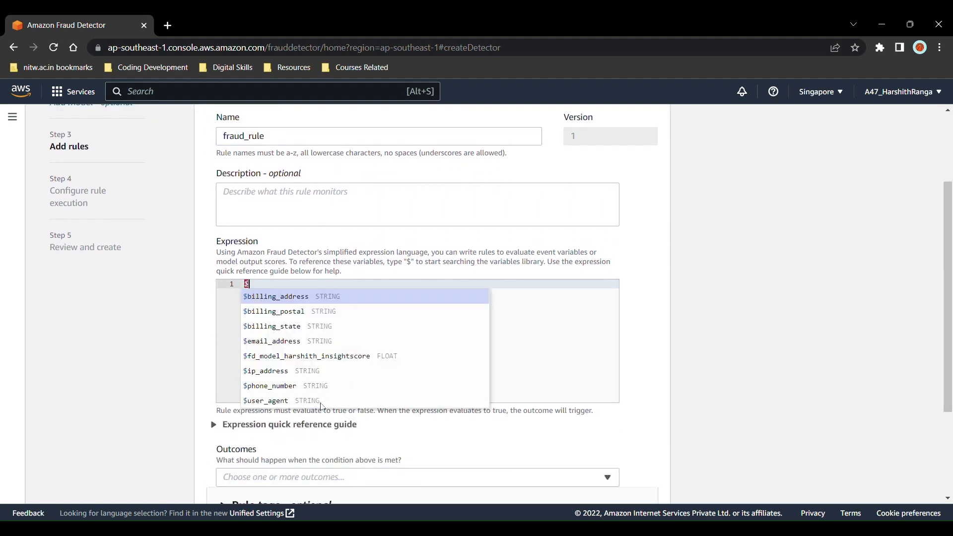
pyautogui.click(343, 361)
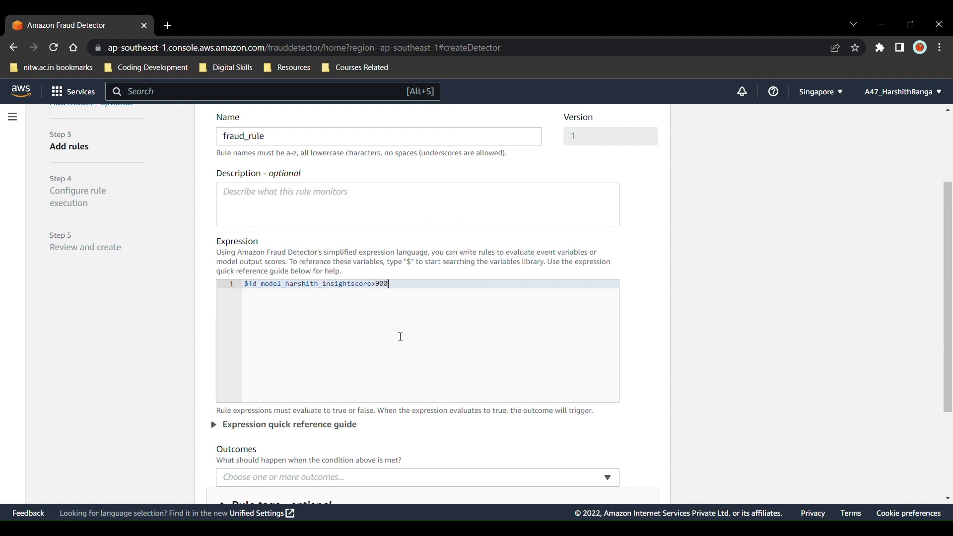
# Step: Assign the risk_high outcome to fraud_rule and add the rule to the detector
pyautogui.scroll(-2, 400, 337)
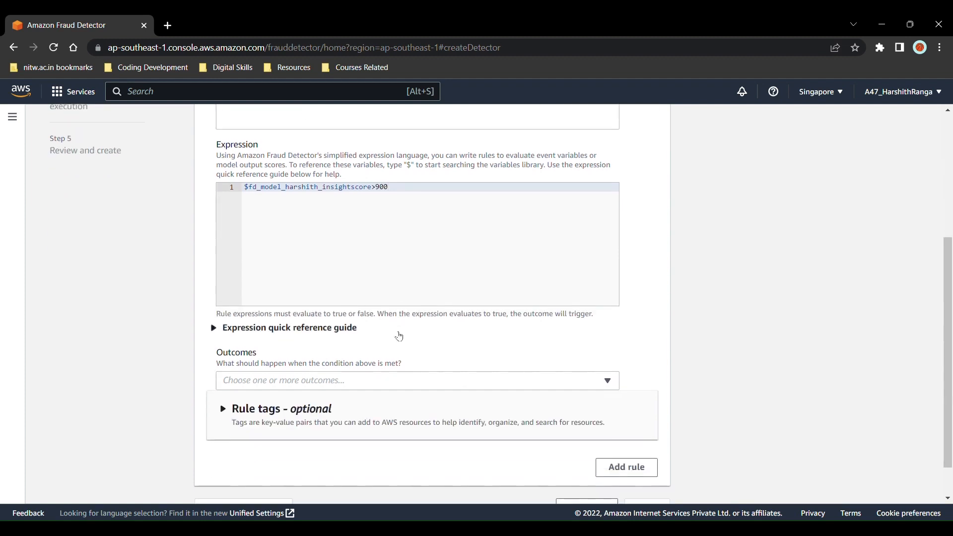
pyautogui.click(374, 383)
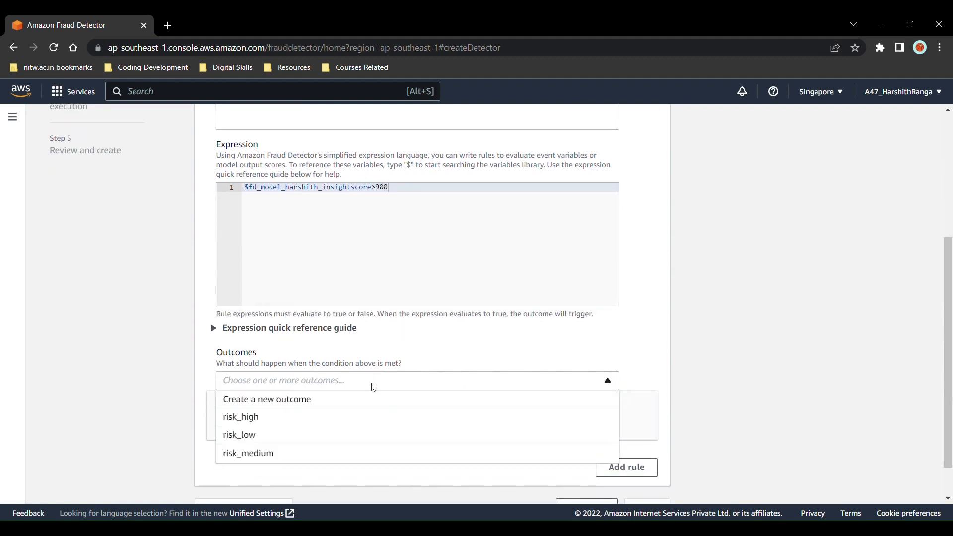
pyautogui.click(321, 424)
pyautogui.scroll(-2, 365, 415)
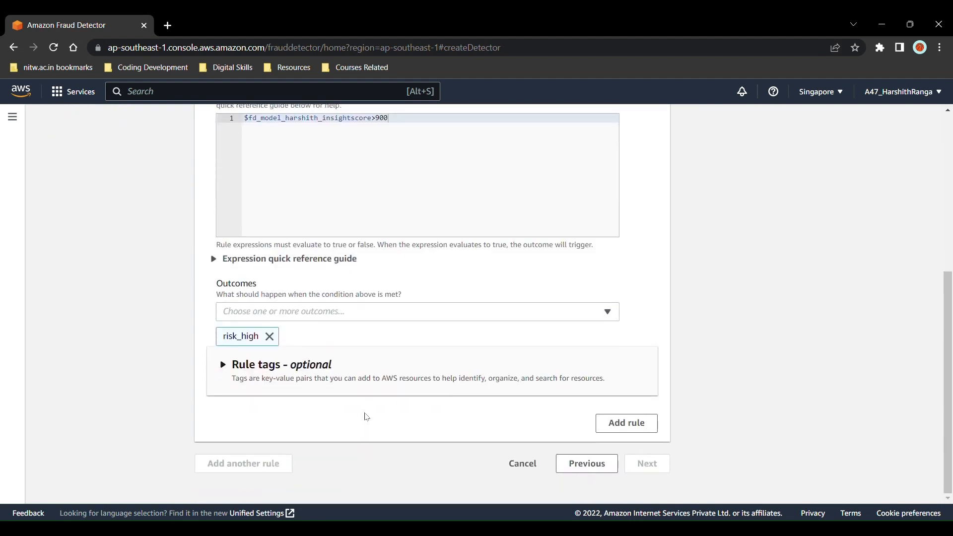
pyautogui.click(625, 424)
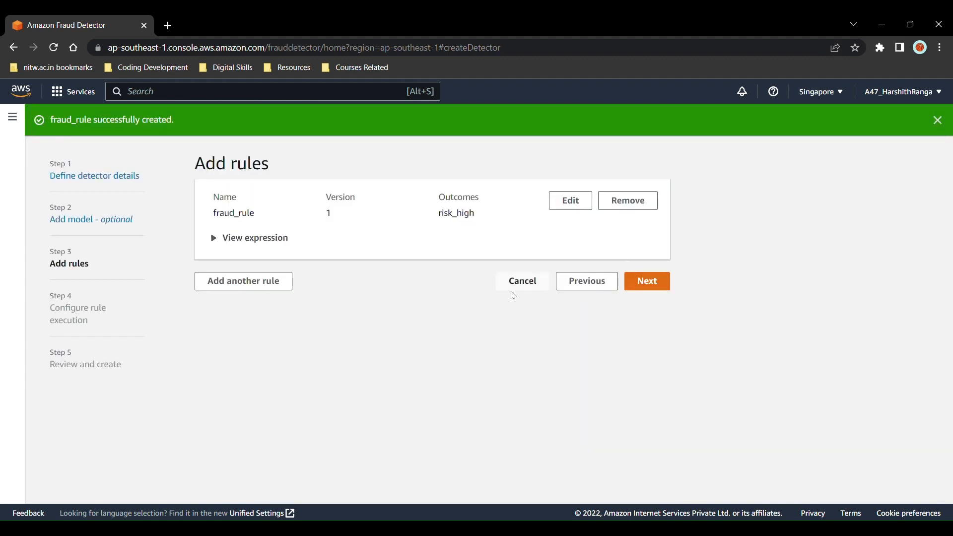
# Step: Create another rule named legit_rule with the expression $fd_model_harshith_insightscore<700
pyautogui.click(286, 282)
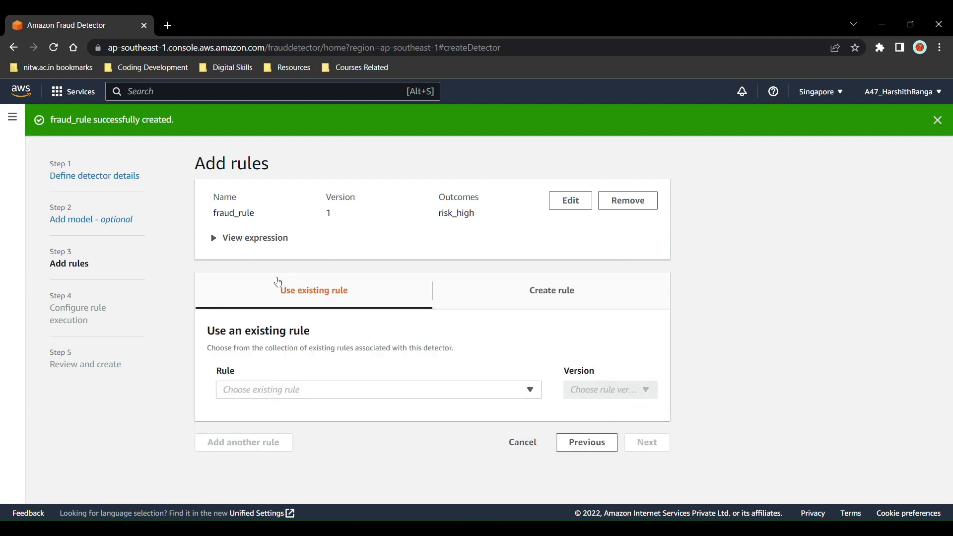
pyautogui.click(548, 299)
pyautogui.click(437, 386)
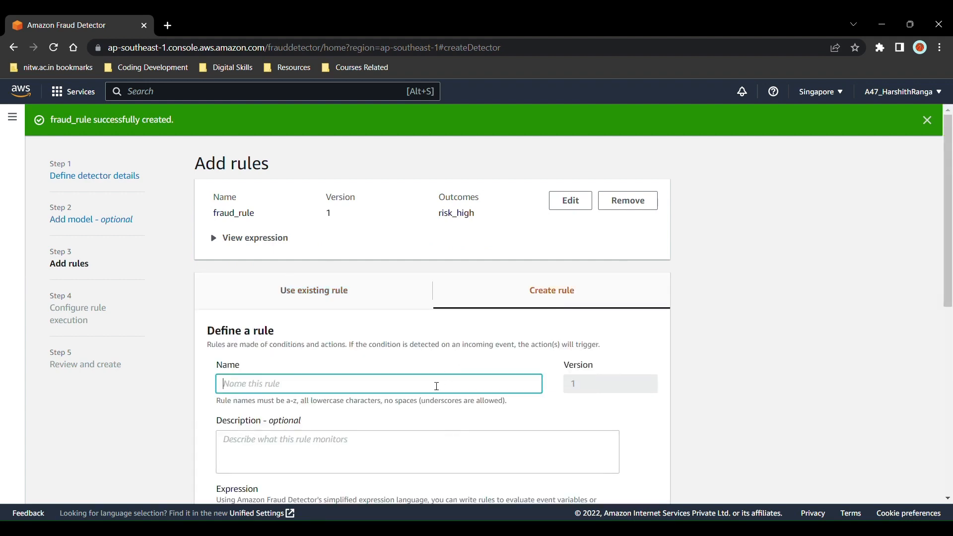
pyautogui.write('legit_rule')
pyautogui.scroll(-3, 381, 348)
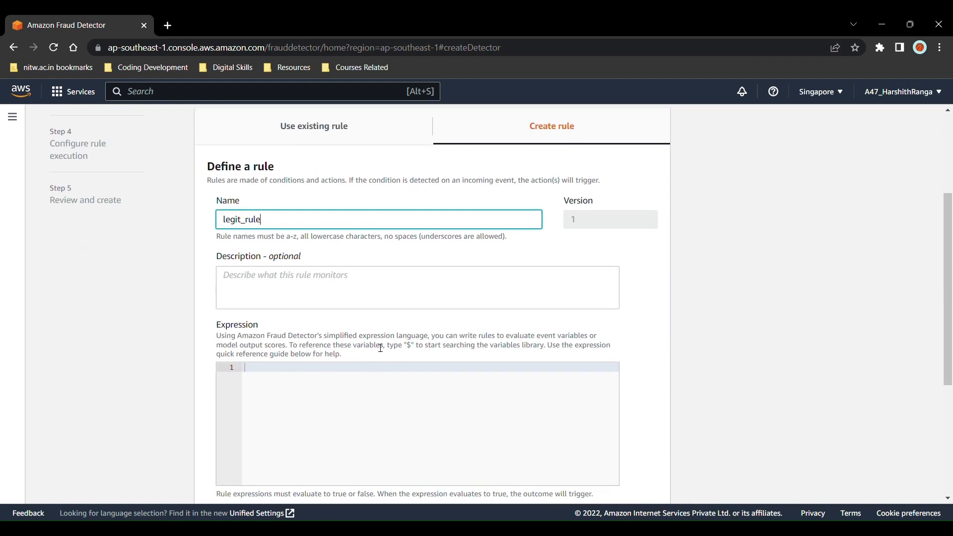
pyautogui.scroll(-2, 381, 348)
pyautogui.click(373, 282)
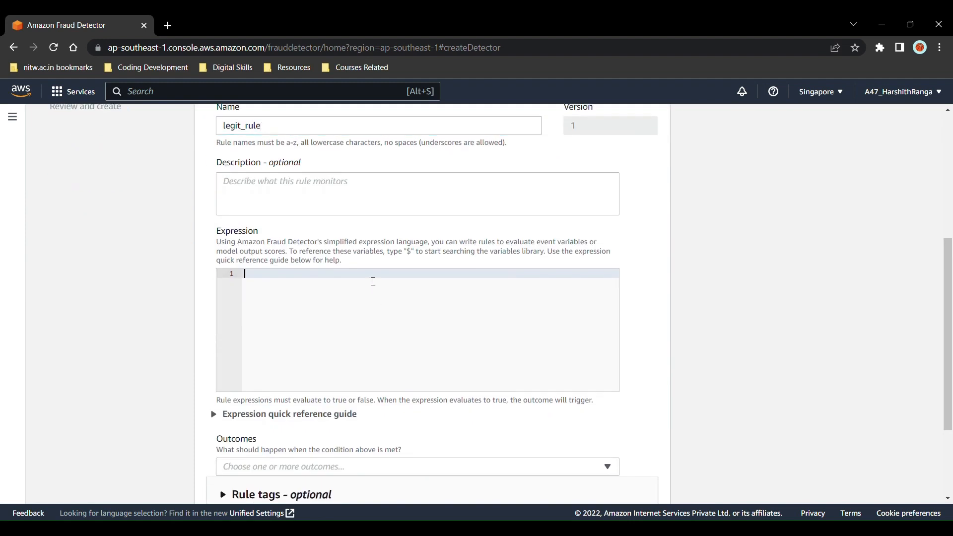
pyautogui.write('$')
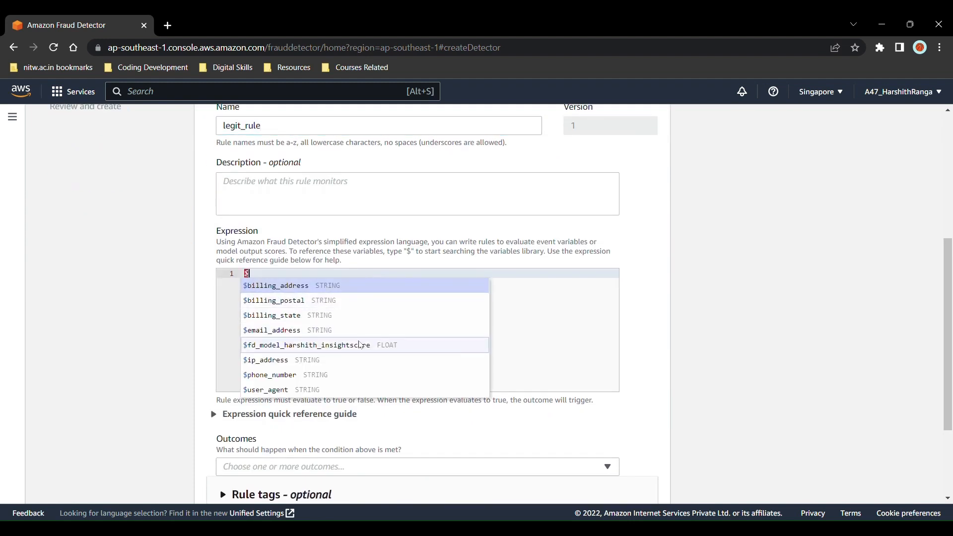
pyautogui.click(362, 344)
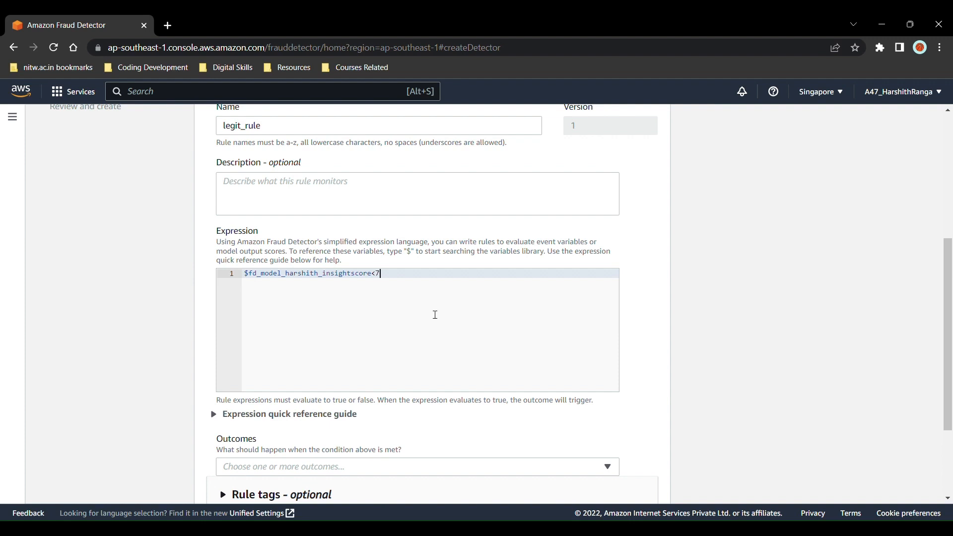
# Step: Assign the risk_low outcome to legit_rule and add the rule to the detector
pyautogui.scroll(-3, 435, 315)
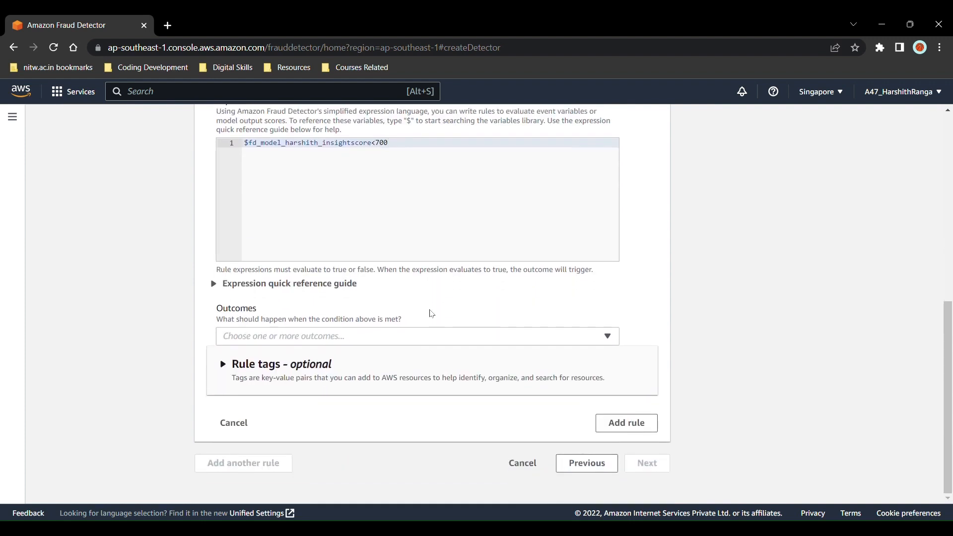
pyautogui.click(426, 339)
pyautogui.click(347, 392)
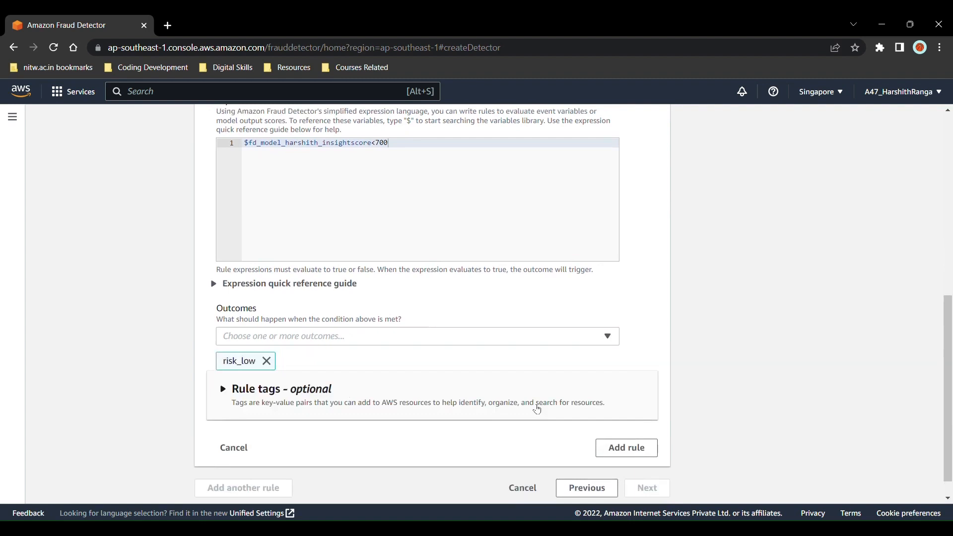
pyautogui.scroll(-1, 537, 408)
pyautogui.click(617, 423)
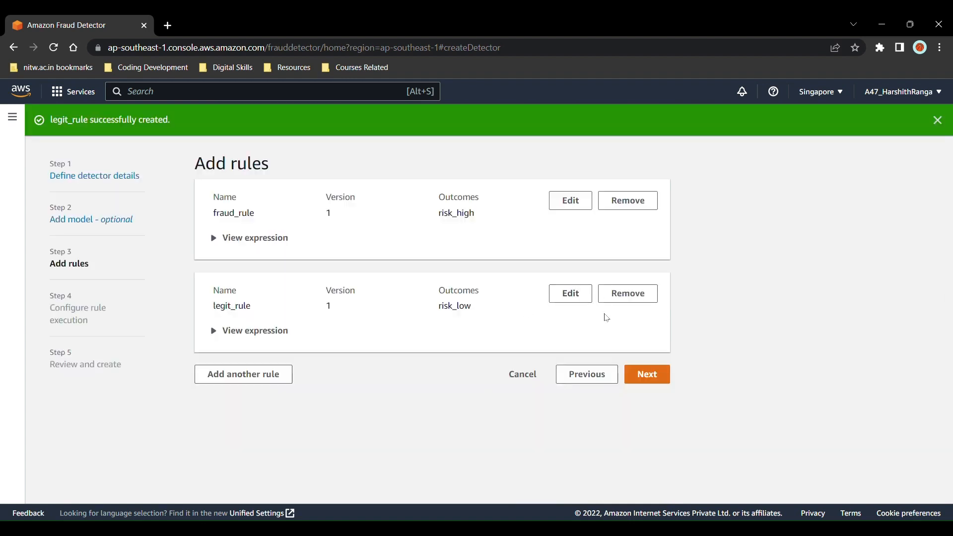
# Step: Start a third new rule for the detector and name it review_rule
pyautogui.click(280, 376)
pyautogui.scroll(-2, 393, 407)
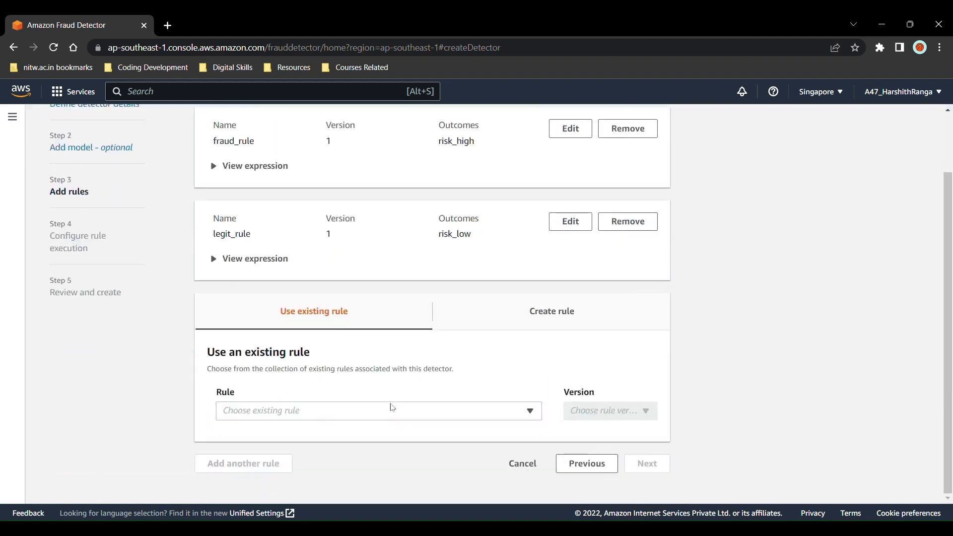
pyautogui.click(546, 311)
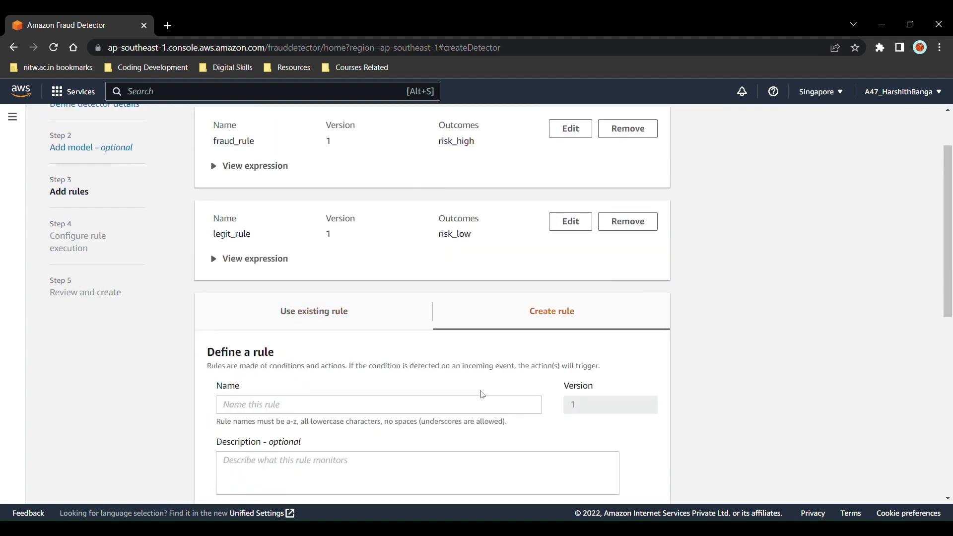
pyautogui.click(440, 414)
pyautogui.scroll(-3, 391, 386)
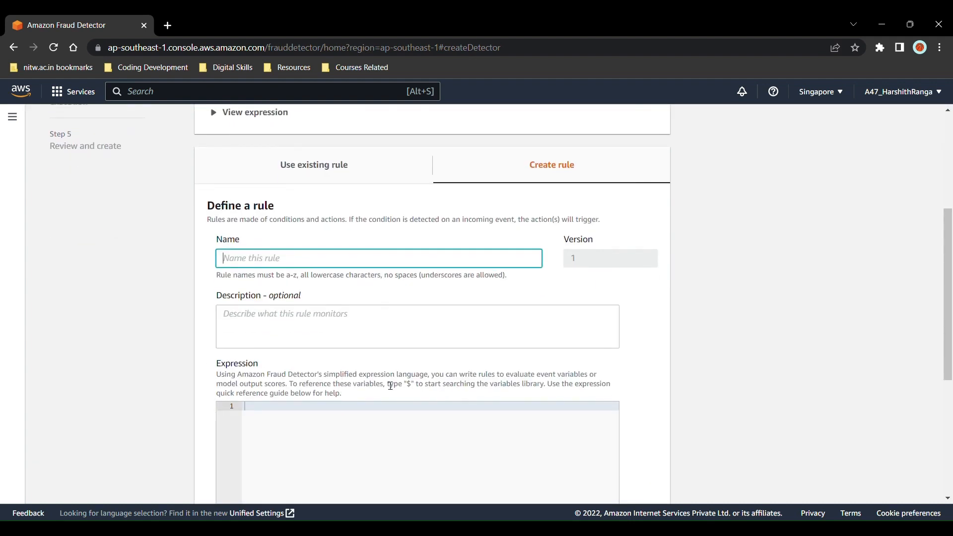
pyautogui.write('review_rule')
# Step: Set the review_rule expression to $fd_model_harshith_insightscore < 900 and $fd_model_harshith_insightscore > 700
pyautogui.click(322, 412)
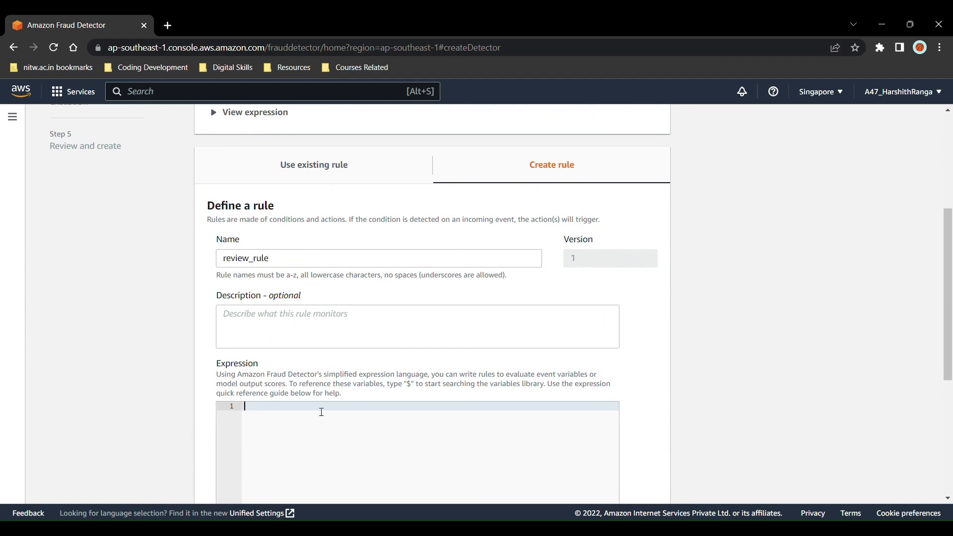
pyautogui.write('$')
pyautogui.press('Down')
pyautogui.press('Down')
pyautogui.press('Down')
pyautogui.press('Down')
pyautogui.press('Return')
pyautogui.write('< 900 and ')
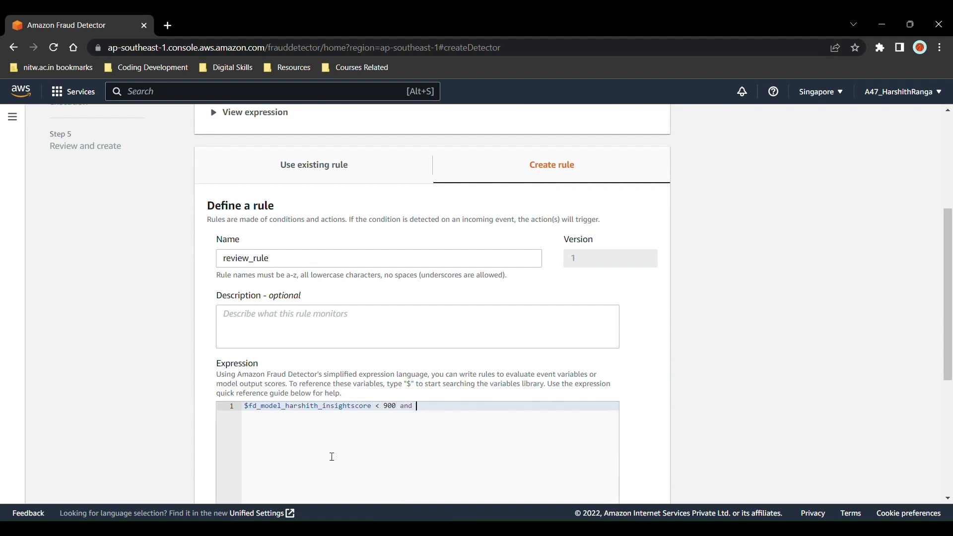
pyautogui.write('$')
pyautogui.click(437, 479)
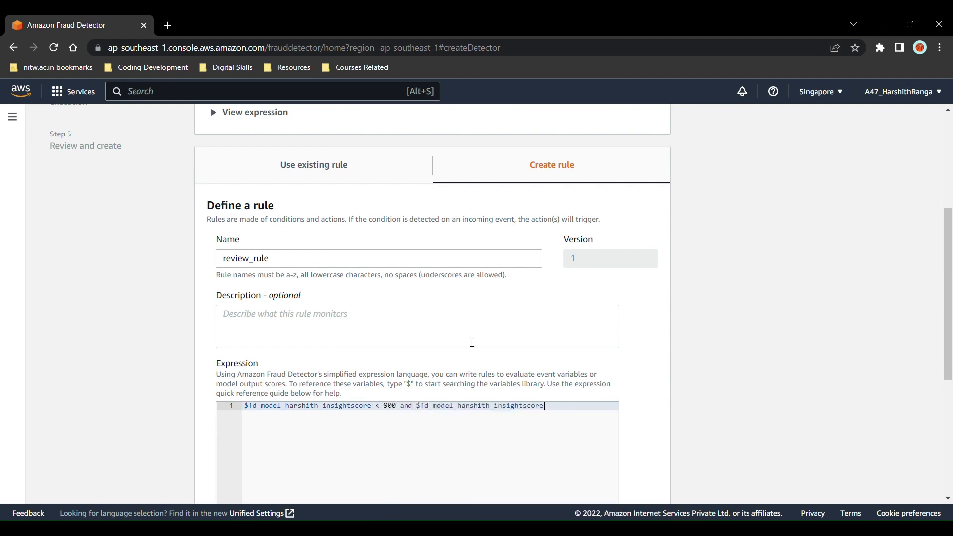
pyautogui.write('> 700')
# Step: Assign the risk_medium outcome to review_rule and add the rule to the detector
pyautogui.scroll(-5, 472, 343)
pyautogui.click(438, 341)
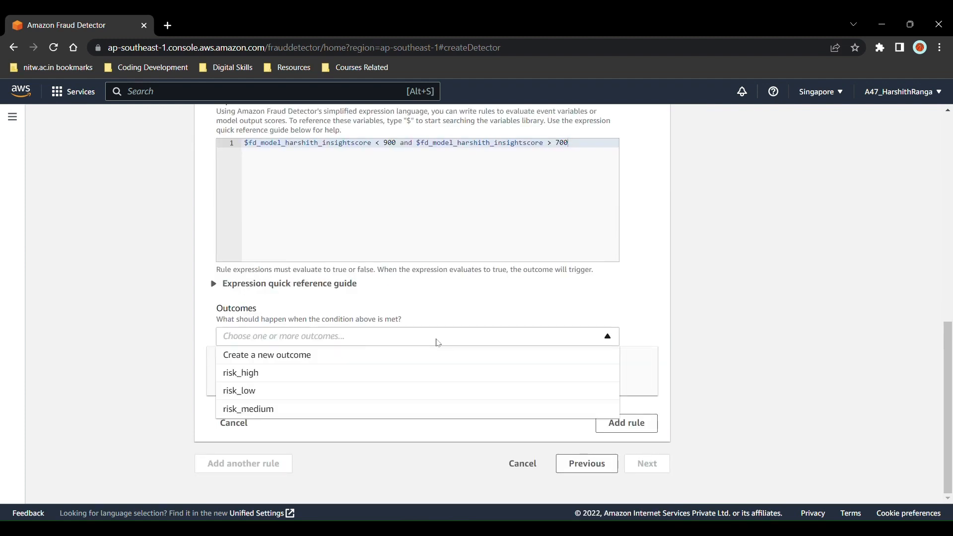
pyautogui.click(347, 408)
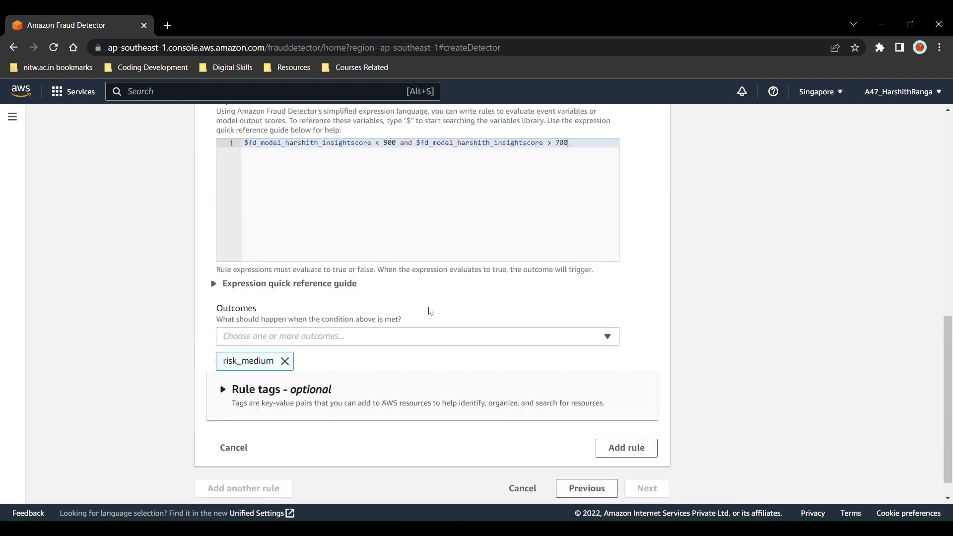
pyautogui.scroll(5, 430, 312)
pyautogui.scroll(-6, 433, 320)
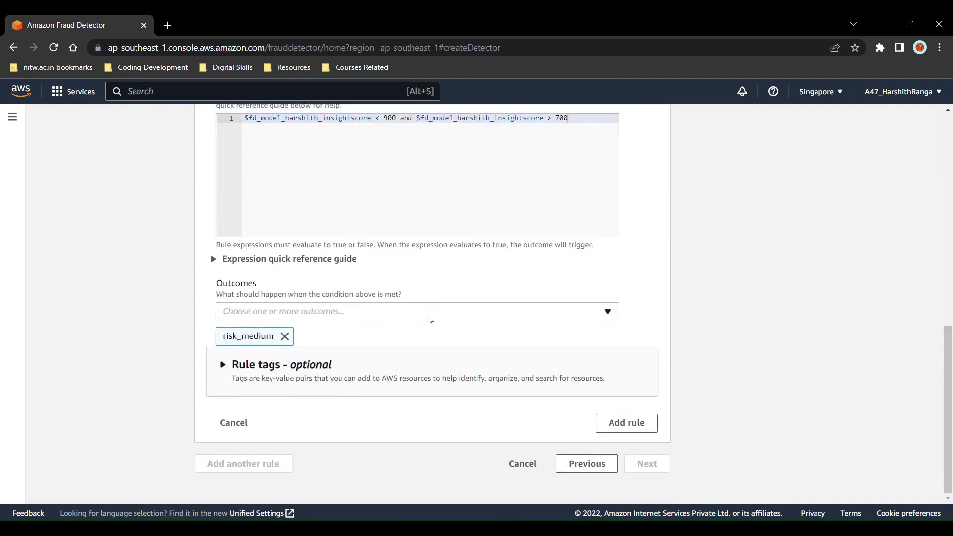
pyautogui.click(611, 424)
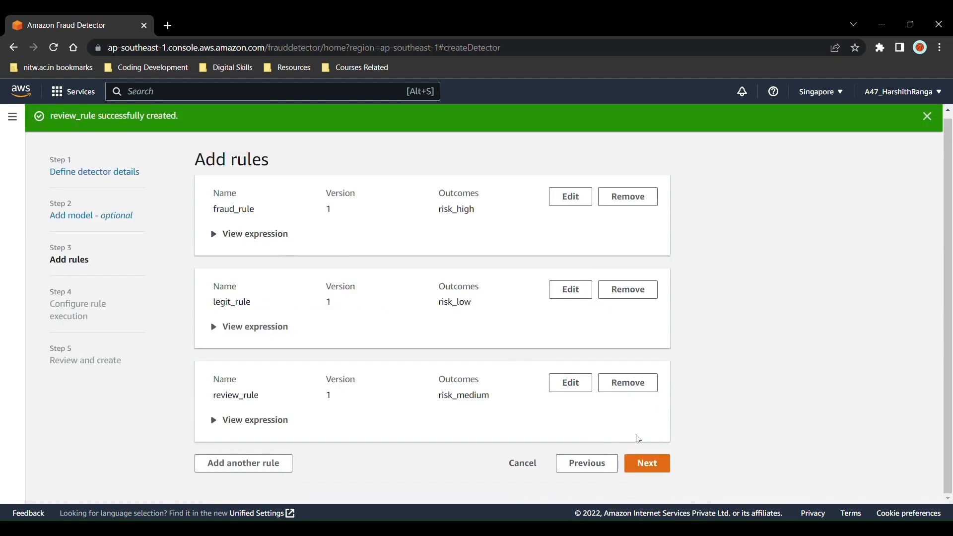
# Step: Proceed to rule execution, keep the First matched mode and the existing rule order, and continue to the review step
pyautogui.click(650, 468)
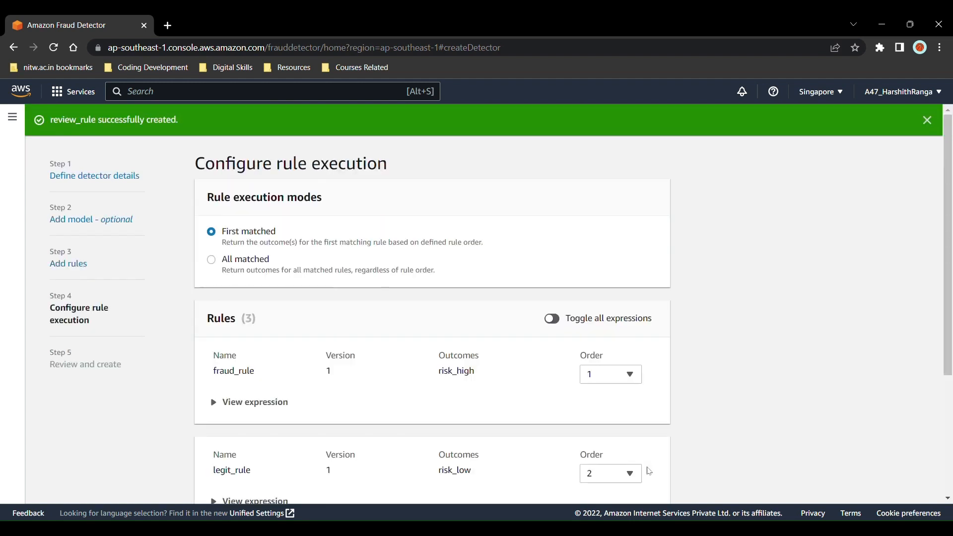
pyautogui.scroll(-4, 350, 331)
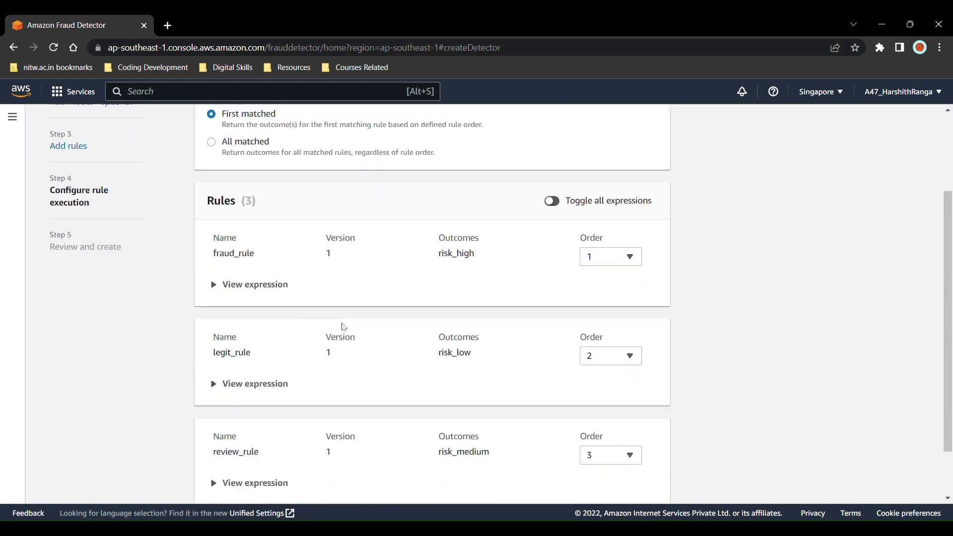
pyautogui.scroll(5, 395, 277)
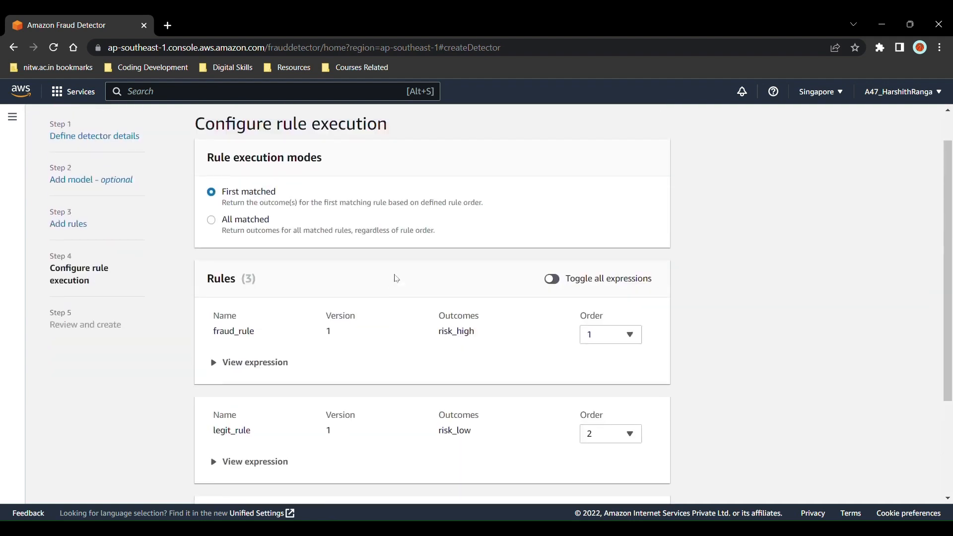
pyautogui.scroll(-4, 397, 279)
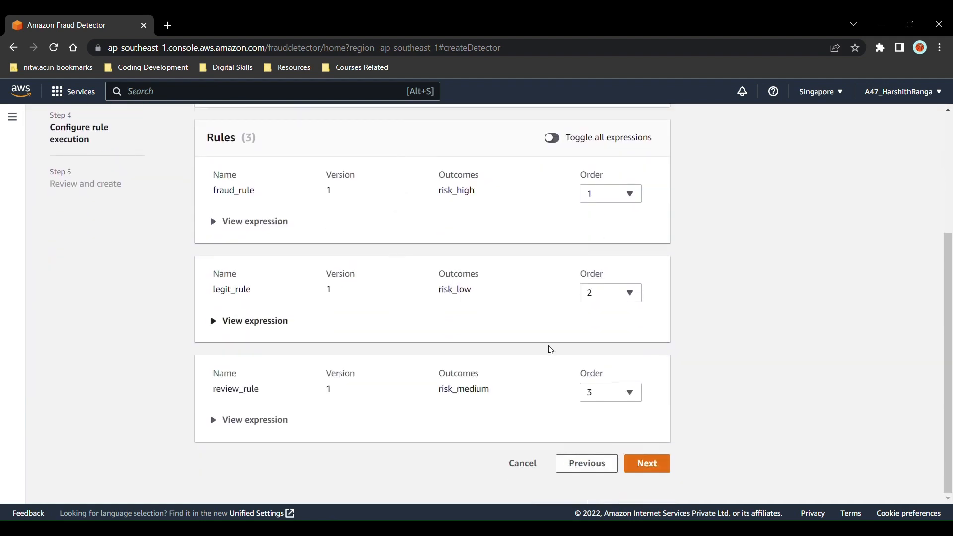
pyautogui.click(646, 465)
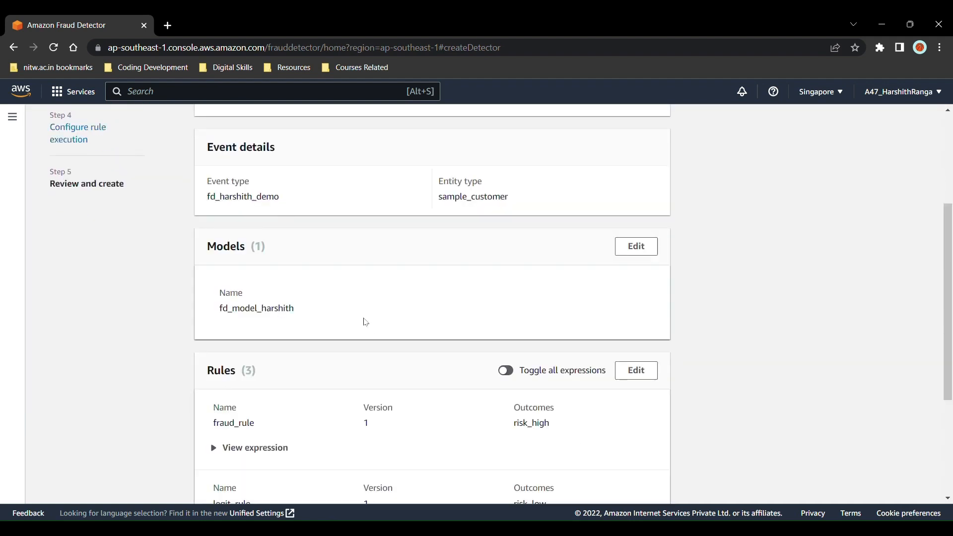
# Step: Review the detector's details, event, model and rules, and create the detector
pyautogui.scroll(-3, 366, 322)
pyautogui.scroll(-1, 366, 322)
pyautogui.scroll(6, 366, 322)
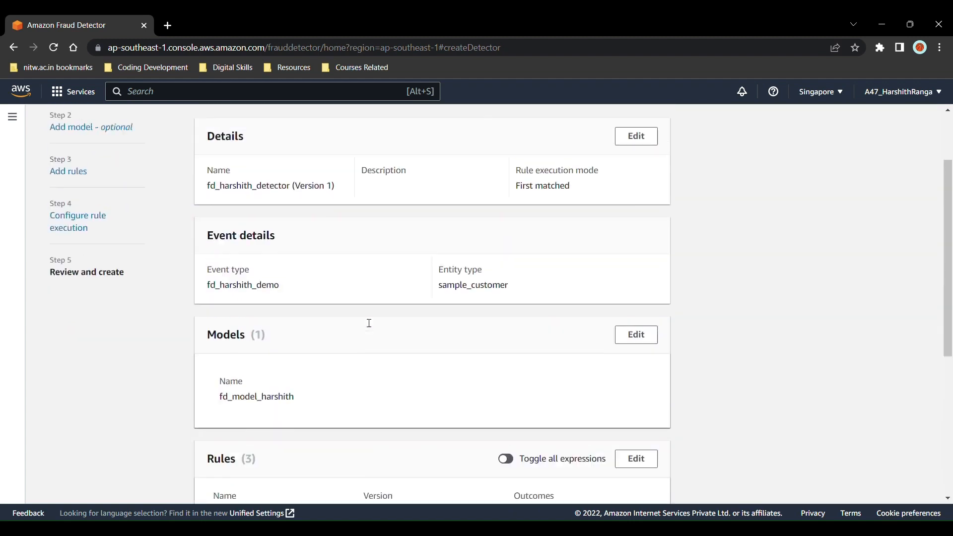
pyautogui.scroll(-6, 366, 322)
pyautogui.click(610, 462)
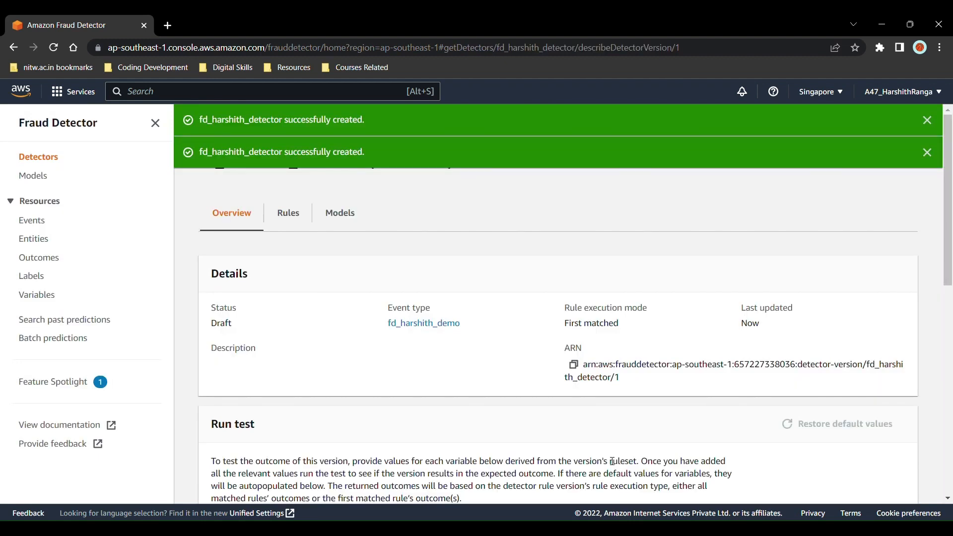
# Step: Dismiss both notifications and bring up the event variables of the detector version's test form
pyautogui.click(929, 153)
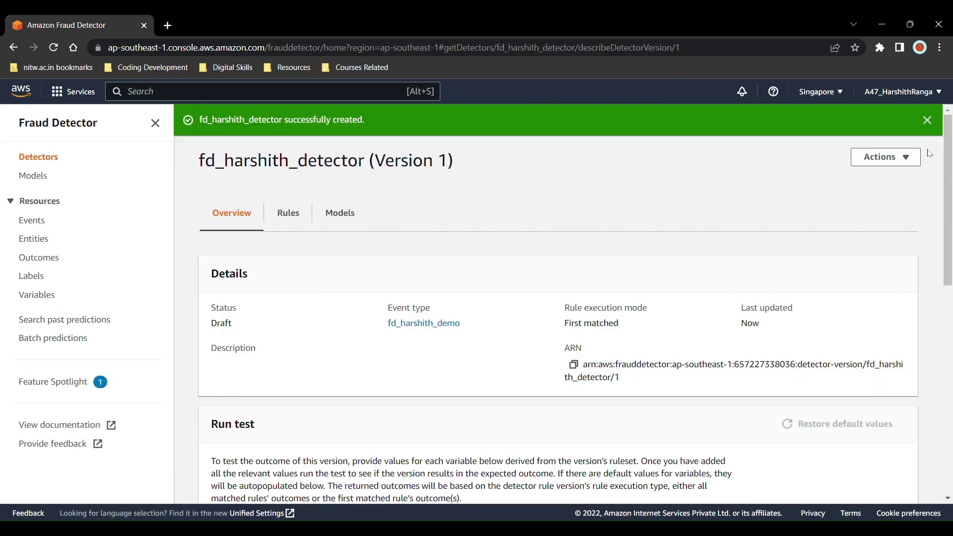
pyautogui.click(928, 121)
pyautogui.scroll(-9, 610, 363)
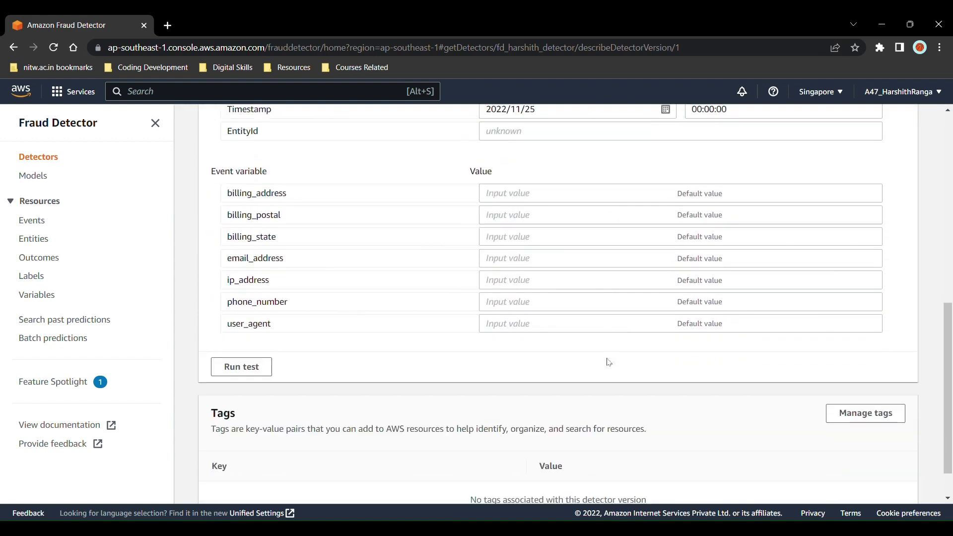
pyautogui.scroll(2, 609, 363)
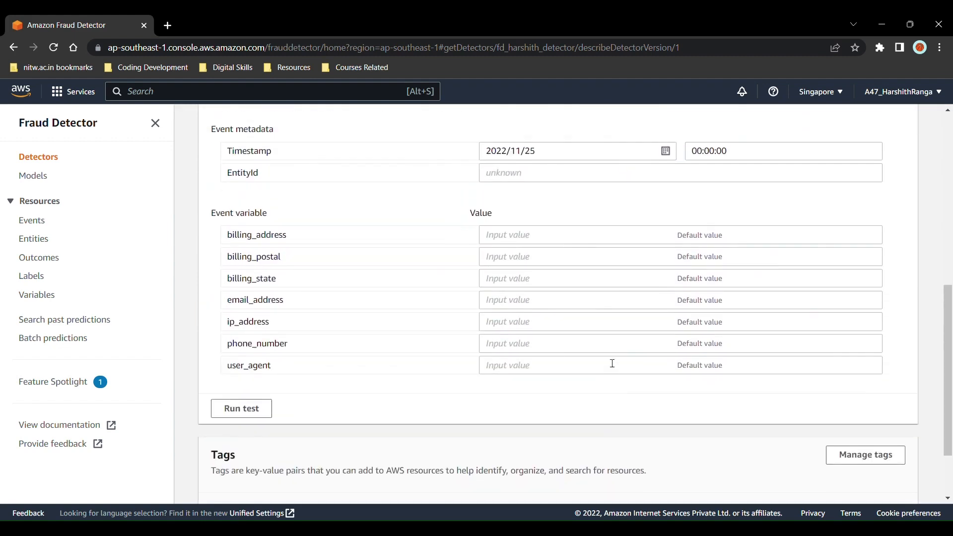
pyautogui.click(546, 251)
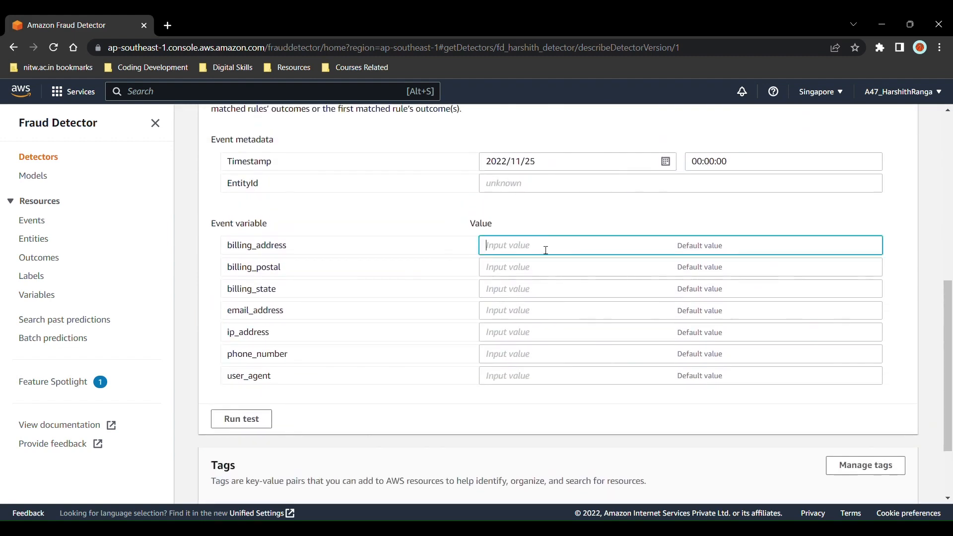
pyautogui.click(519, 193)
pyautogui.click(512, 215)
pyautogui.click(510, 251)
pyautogui.click(407, 424)
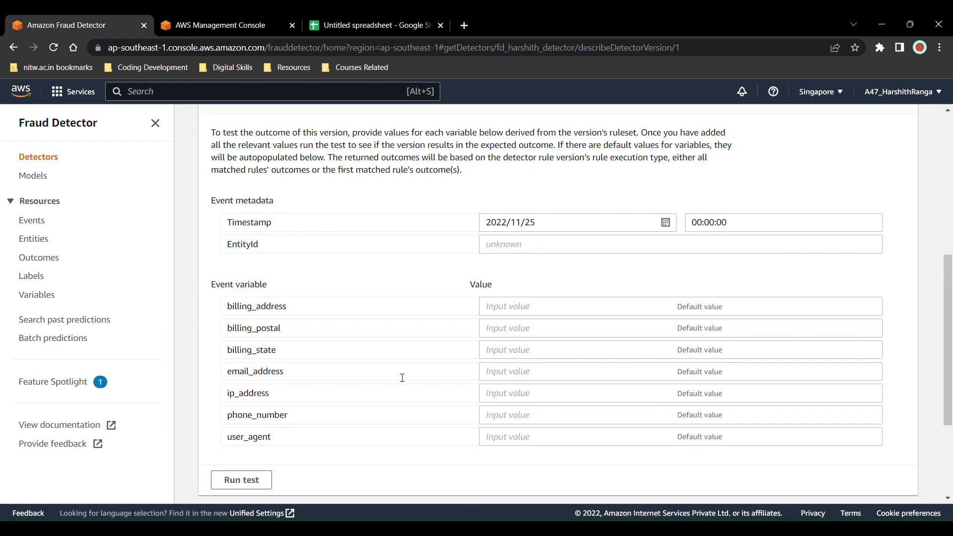
# Step: Copy the first legit record's IP address from the Google Sheets dataset and enter 112.136.132.151 as the test's ip_address value
pyautogui.click(338, 22)
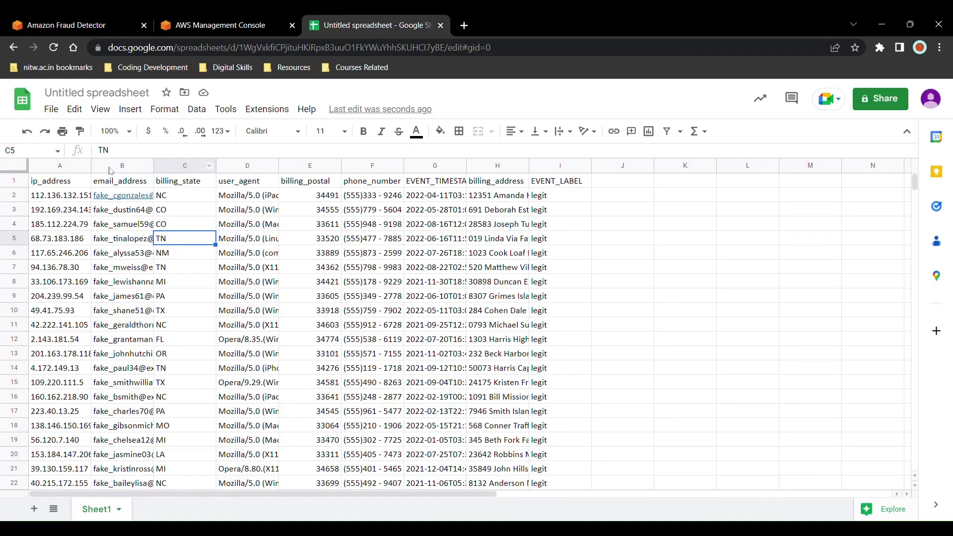
pyautogui.click(541, 186)
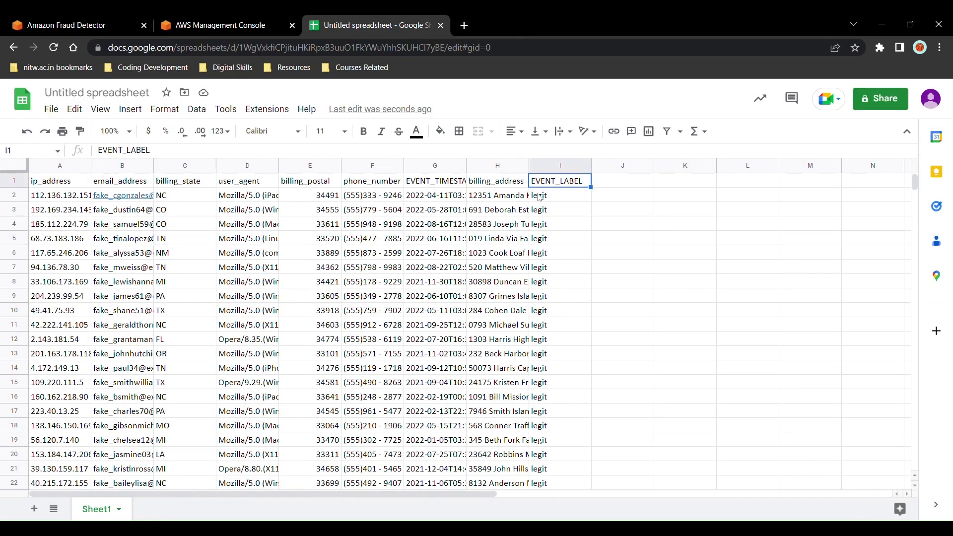
pyautogui.click(540, 196)
pyautogui.click(73, 197)
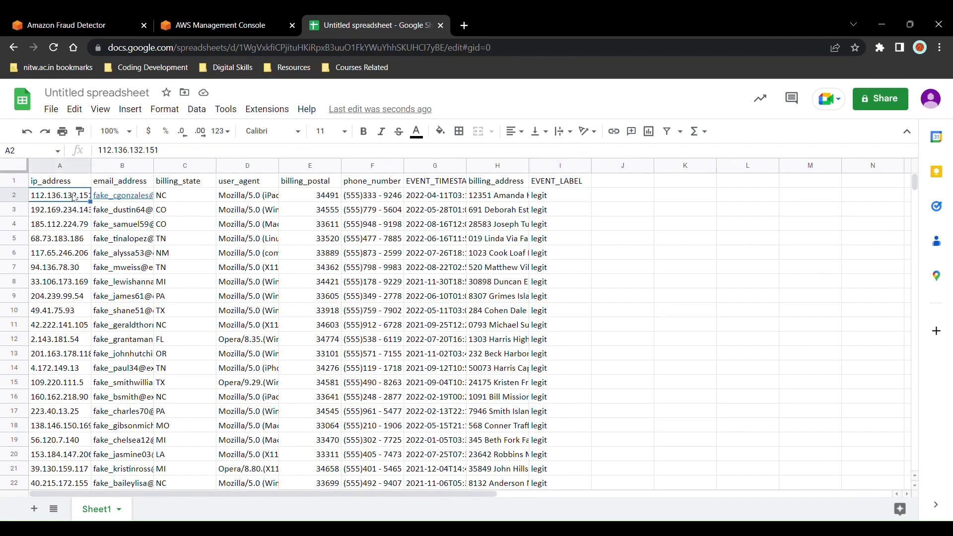
pyautogui.click(65, 26)
pyautogui.click(519, 396)
pyautogui.write('112.136.132.151')
pyautogui.click(40, 19)
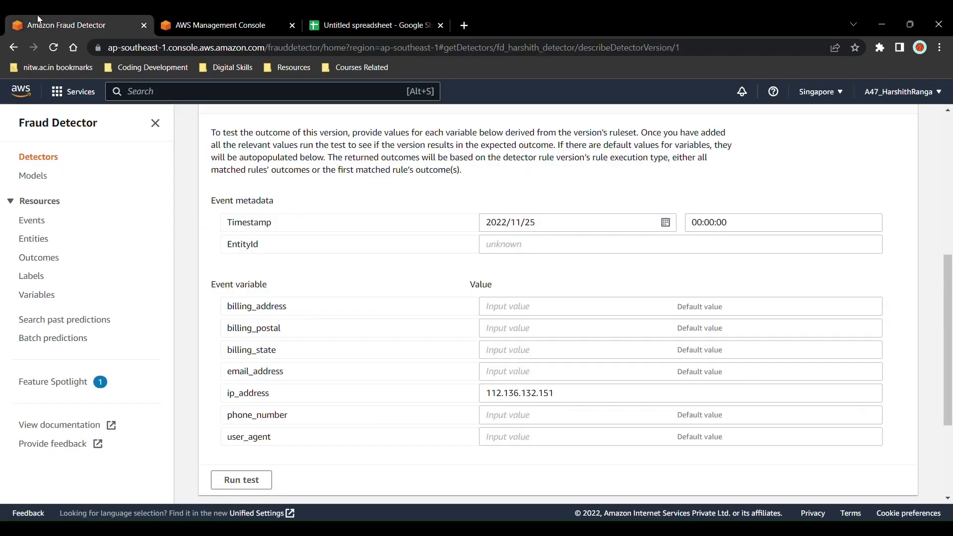
# Step: Enter the first legit record's e-mail as email_address, and copy NC from the Google Sheets dataset into the test's billing_state value
pyautogui.click(517, 380)
pyautogui.hotkey('ctrl', 'v')
pyautogui.click(428, 17)
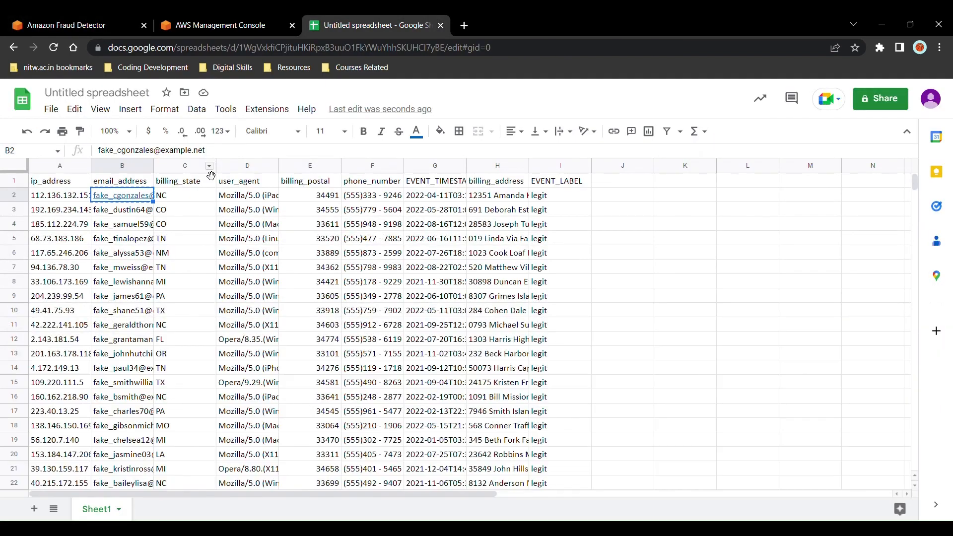
pyautogui.click(189, 196)
pyautogui.hotkey('ctrl', 'c')
pyautogui.click(59, 24)
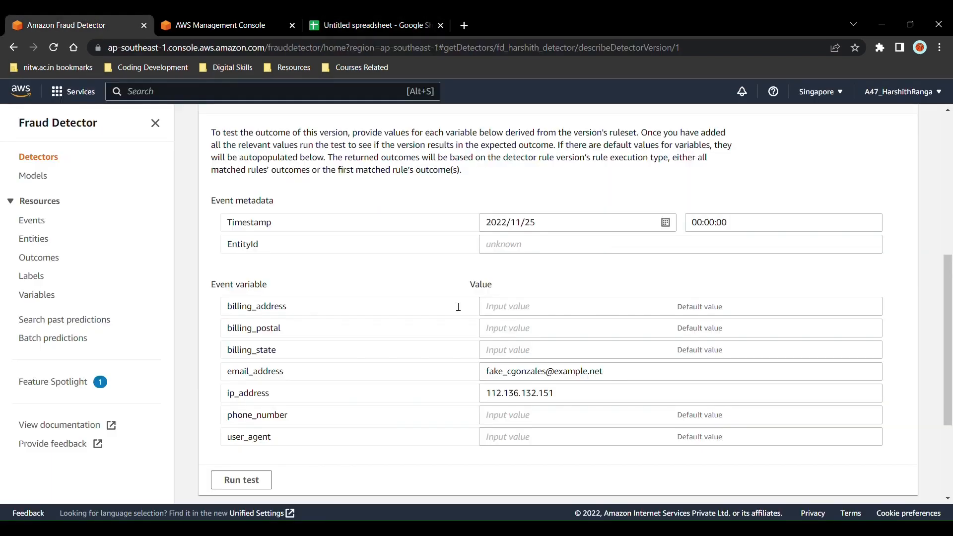
pyautogui.click(532, 357)
pyautogui.hotkey('ctrl', 'v')
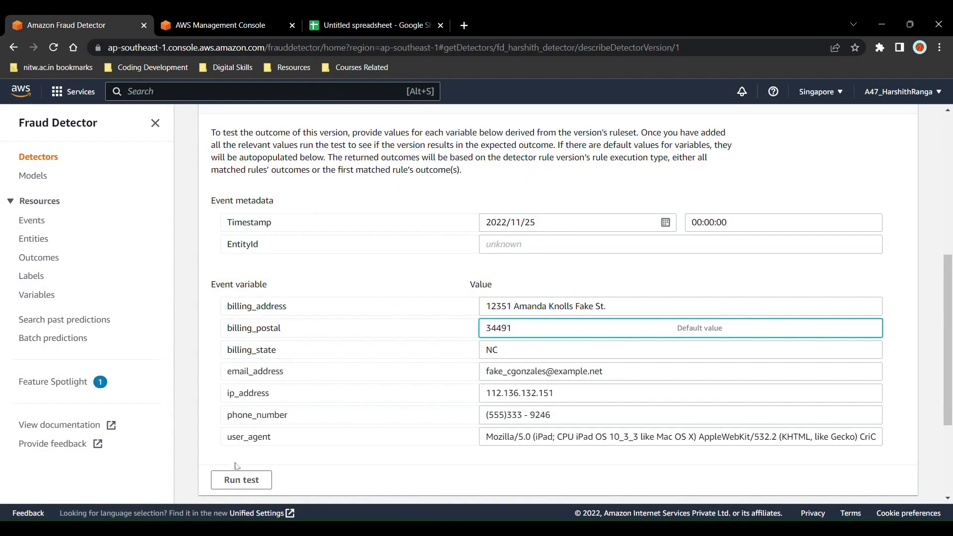
# Step: Run the test on the first record's values and compare the outcome with that record's EVENT_LABEL in the Google Sheets dataset
pyautogui.click(241, 479)
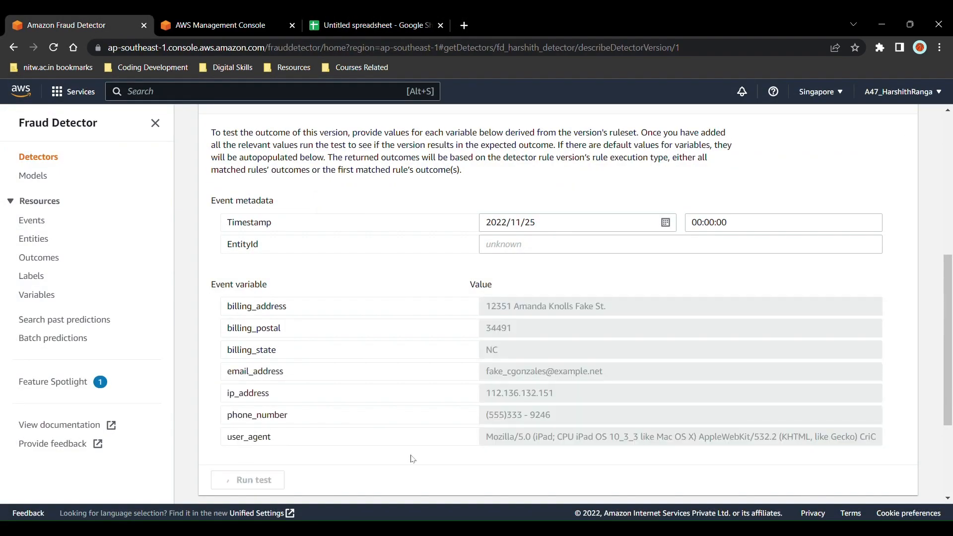
pyautogui.scroll(-2, 413, 459)
pyautogui.scroll(2, 414, 460)
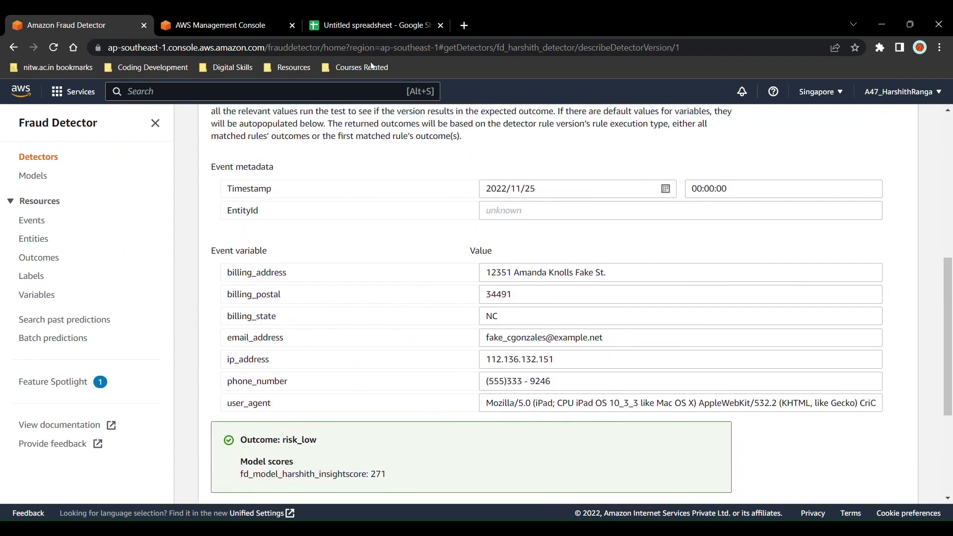
pyautogui.click(370, 25)
pyautogui.click(560, 199)
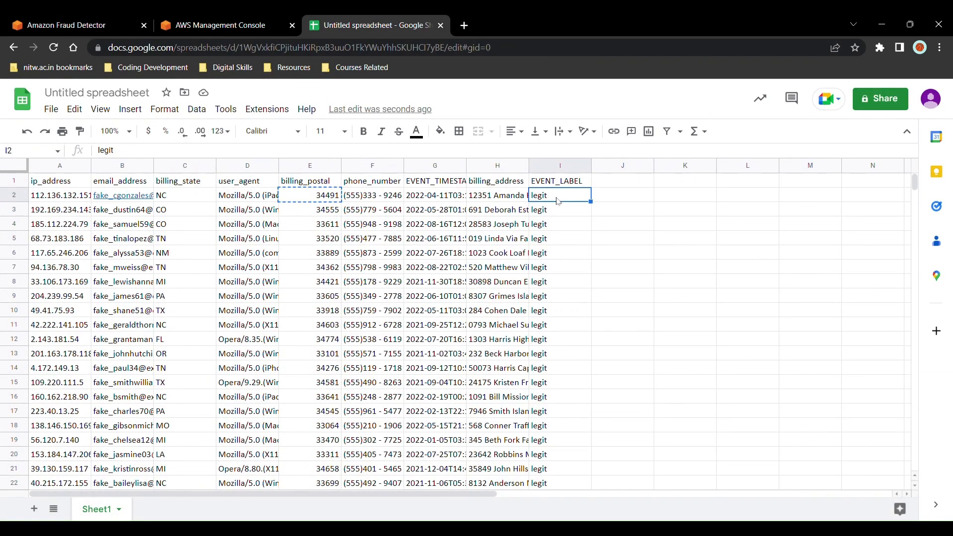
# Step: Return to Amazon Fraud Detector and restore the default values of the Run test form
pyautogui.click(65, 25)
pyautogui.scroll(-5, 392, 370)
pyautogui.scroll(5, 392, 373)
pyautogui.scroll(1, 402, 286)
pyautogui.click(793, 165)
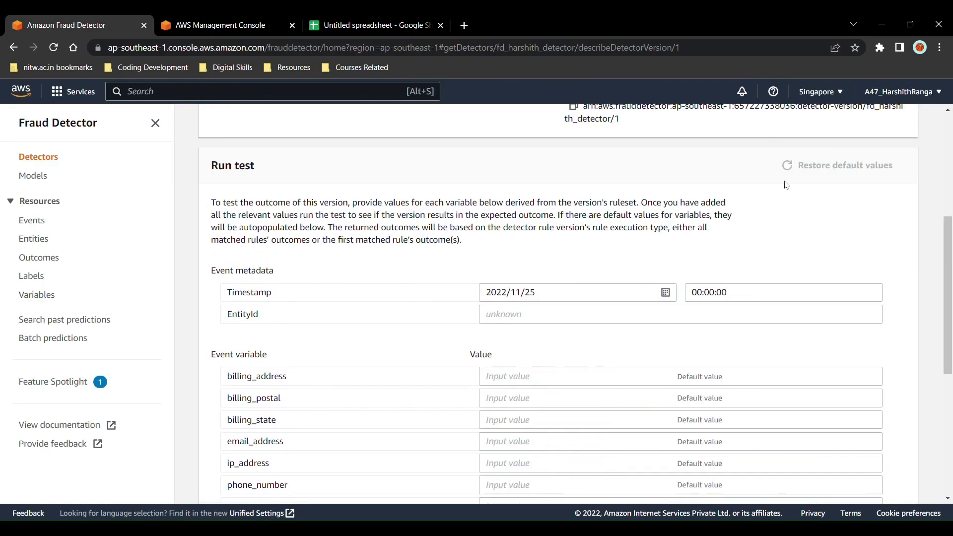
pyautogui.scroll(-2, 471, 273)
pyautogui.scroll(-1, 378, 268)
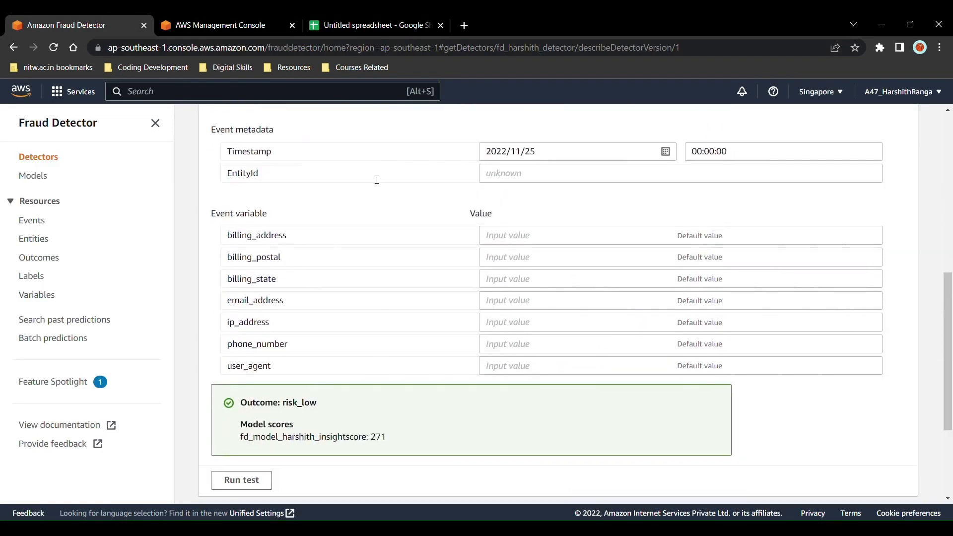
# Step: Find the fraud-labelled record in row 44 of the Google Sheets dataset and enter its IP address 36.72.99.64 as the test's ip_address
pyautogui.click(367, 25)
pyautogui.scroll(-6, 511, 343)
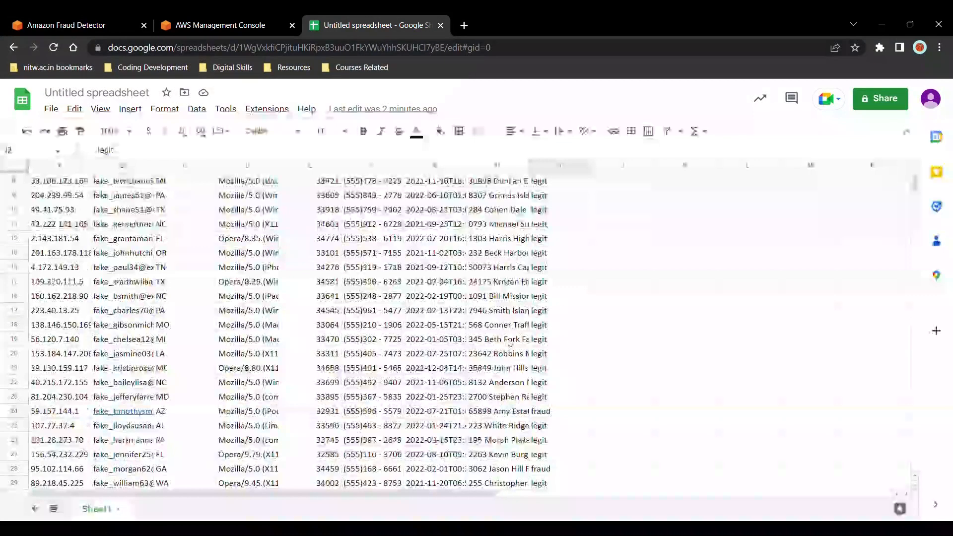
pyautogui.scroll(-5, 510, 343)
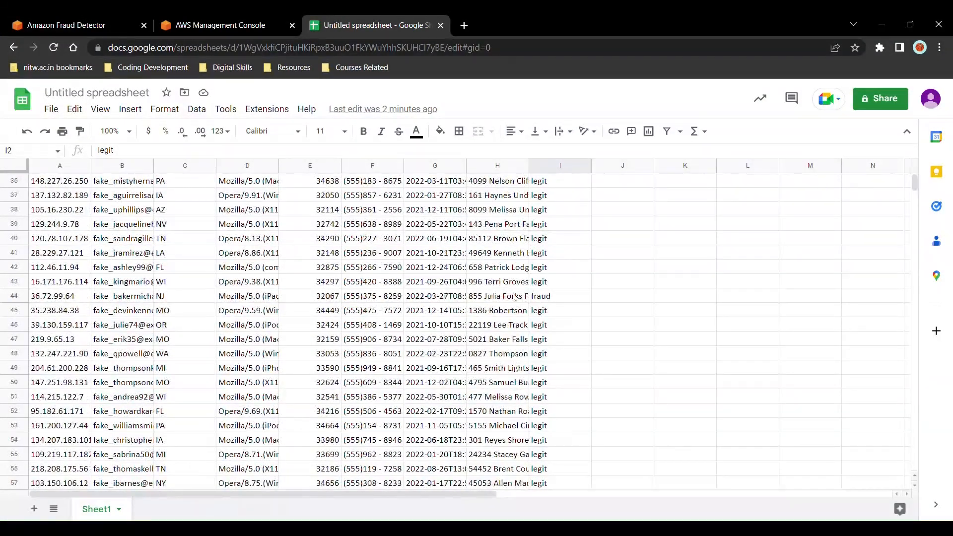
pyautogui.click(545, 297)
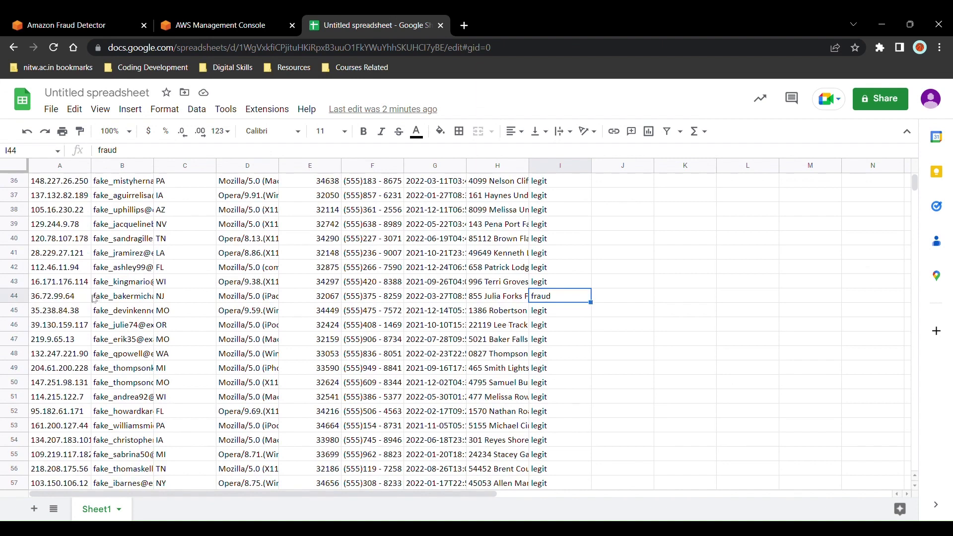
pyautogui.click(75, 298)
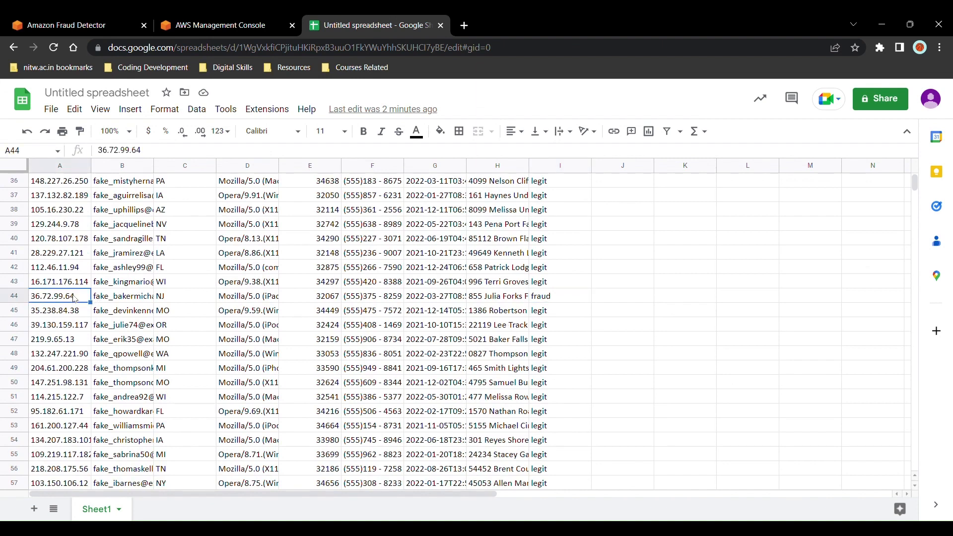
pyautogui.click(94, 15)
pyautogui.click(526, 329)
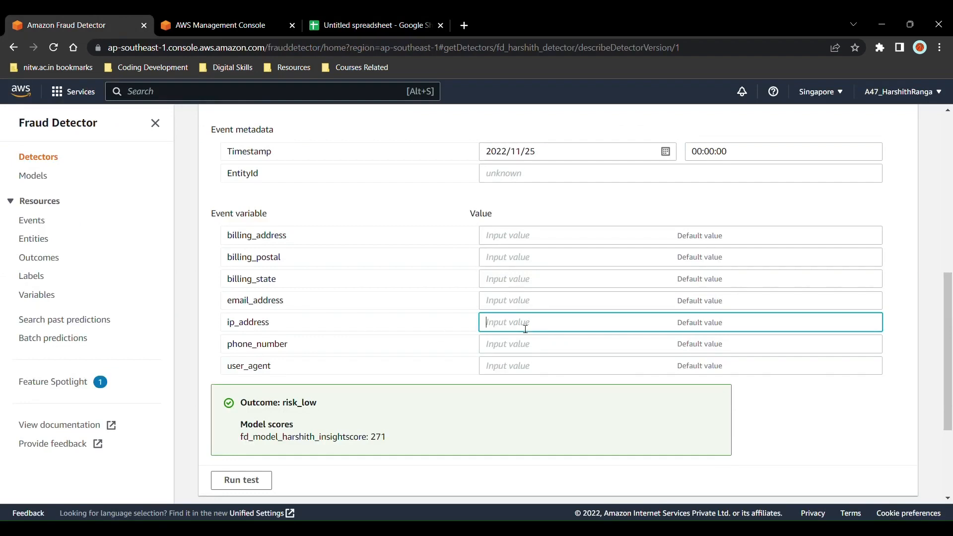
pyautogui.hotkey('ctrl', 'v')
# Step: Copy the row 44 fraud record's e-mail from the dataset and enter it as the test's email_address value
pyautogui.click(370, 25)
pyautogui.click(124, 295)
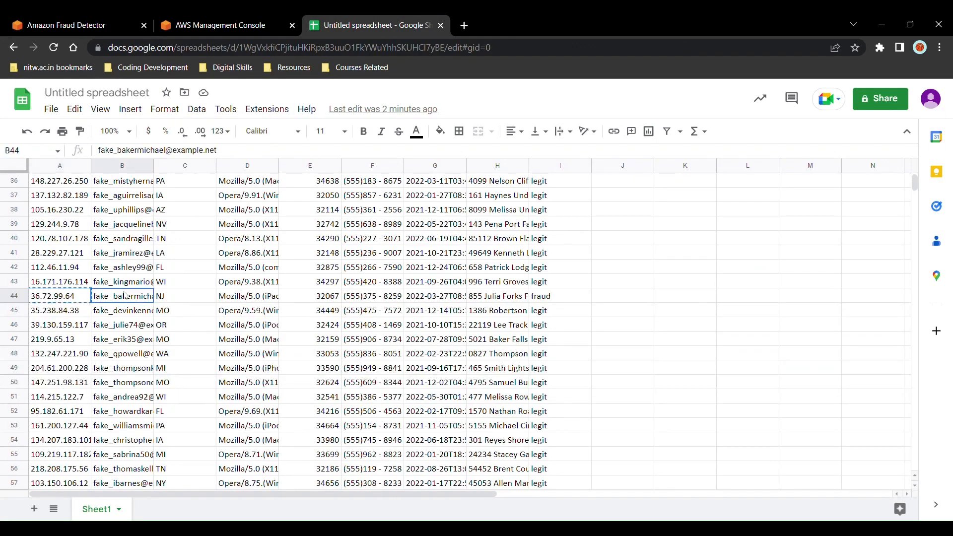
pyautogui.hotkey('ctrl', 'c')
pyautogui.click(43, 19)
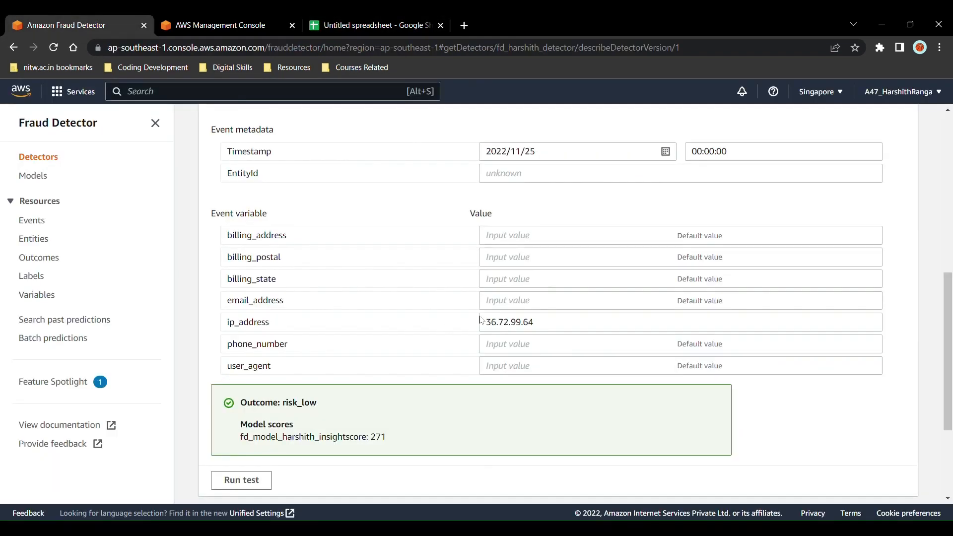
pyautogui.click(524, 308)
pyautogui.hotkey('ctrl', 'v')
# Step: Copy the row 44 record's billing state from the dataset and enter NJ as the test's billing_state value
pyautogui.click(417, 21)
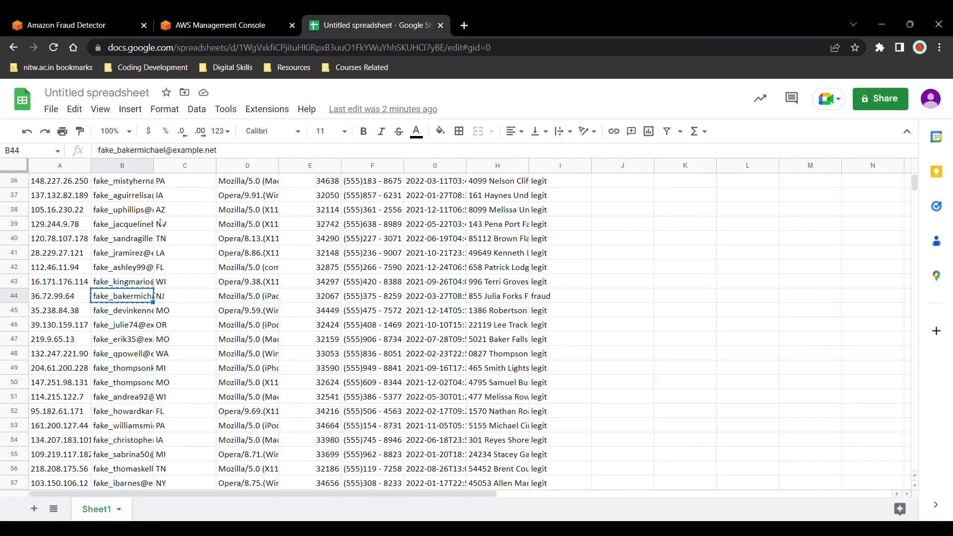
pyautogui.click(172, 297)
pyautogui.click(59, 25)
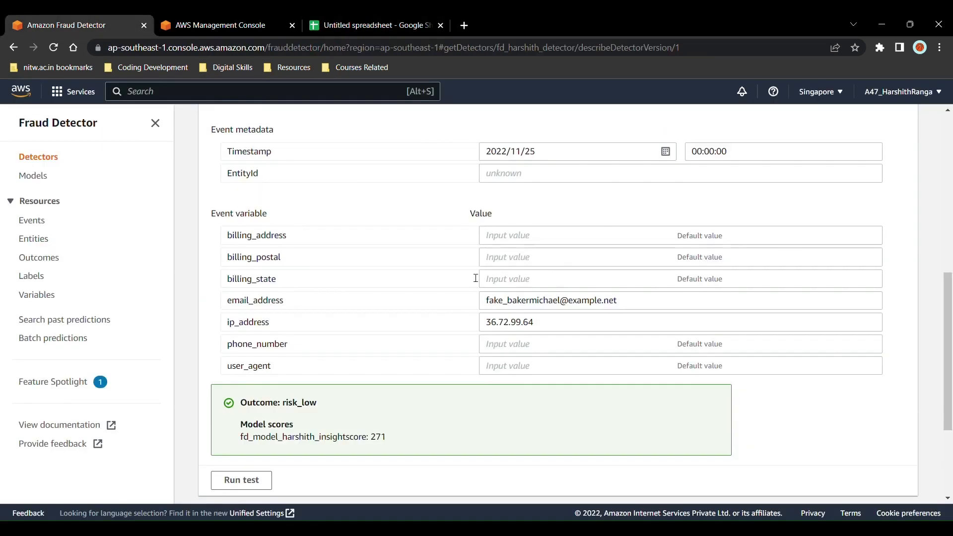
pyautogui.click(523, 282)
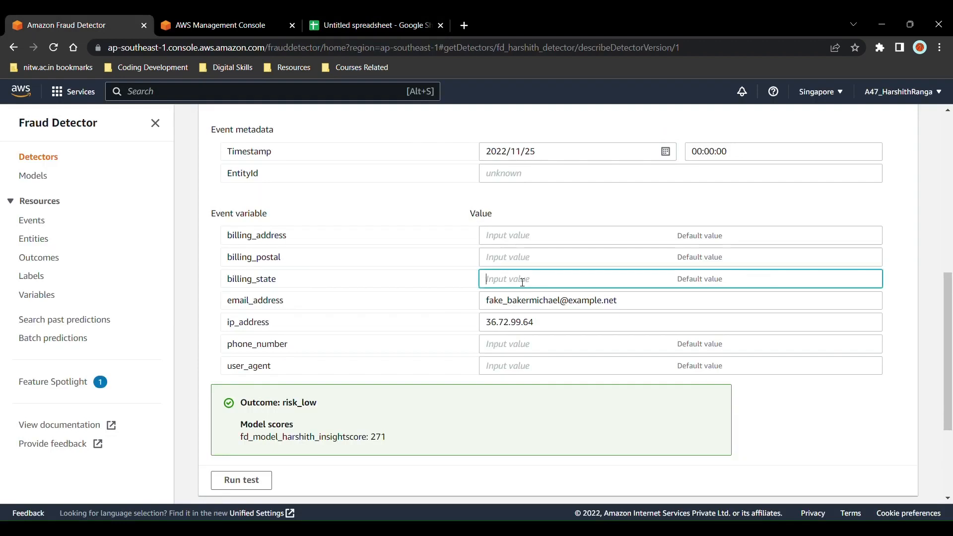
pyautogui.hotkey('ctrl', 'v')
# Step: Copy the row 44 record's Mozilla/5.0 iPad user agent from the dataset into the test's user_agent value
pyautogui.click(370, 25)
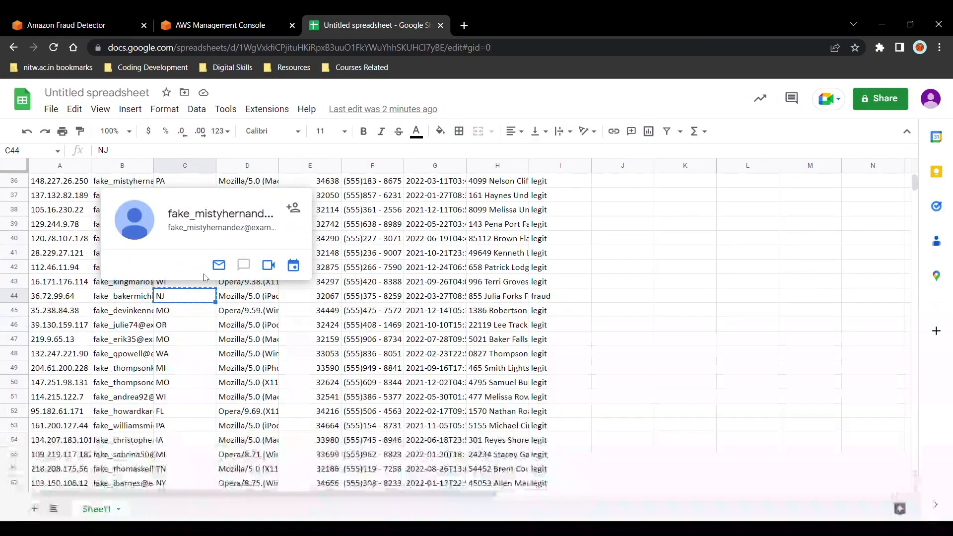
pyautogui.click(260, 298)
pyautogui.hotkey('ctrl', 'c')
pyautogui.click(74, 25)
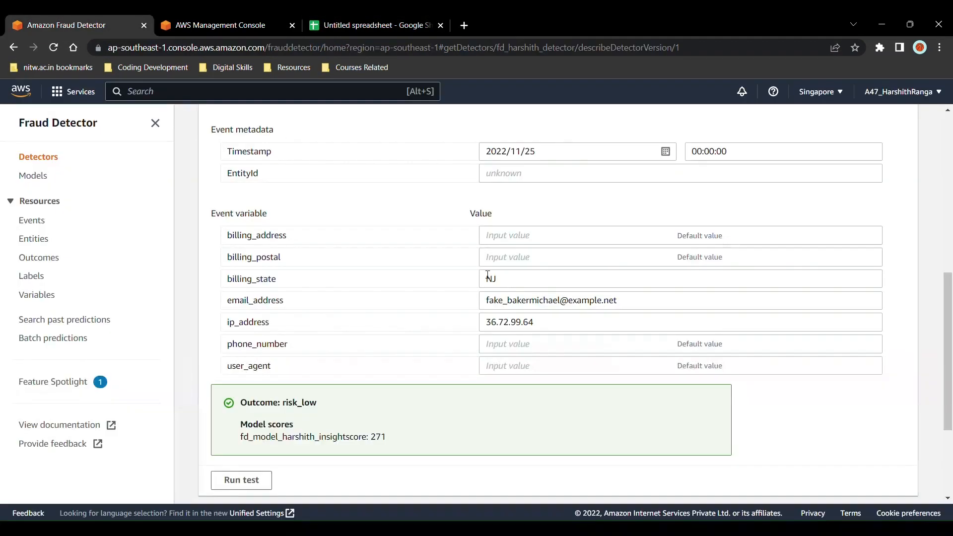
pyautogui.click(528, 373)
pyautogui.hotkey('ctrl', 'v')
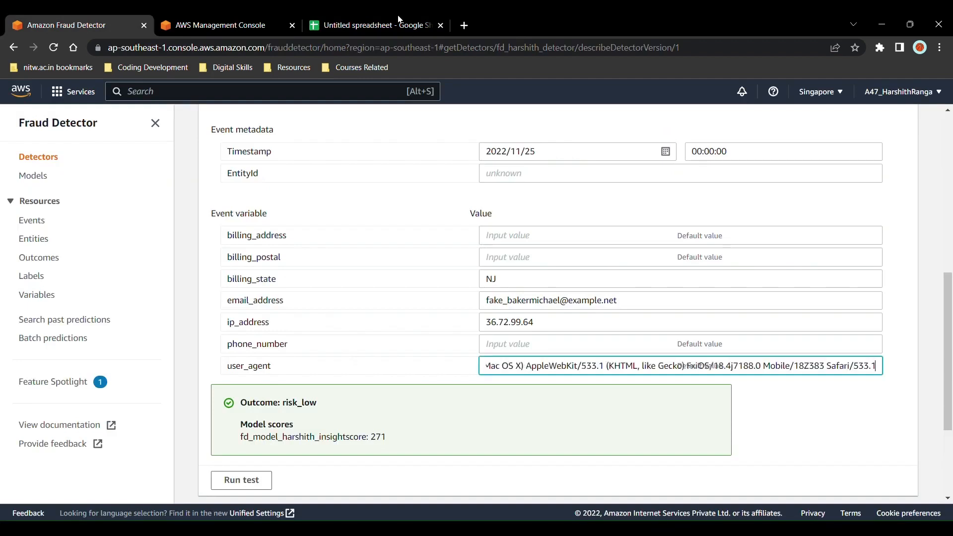
# Step: Copy the row 44 record's phone number from the dataset and enter it as the test's phone_number value
pyautogui.click(370, 25)
pyautogui.click(374, 298)
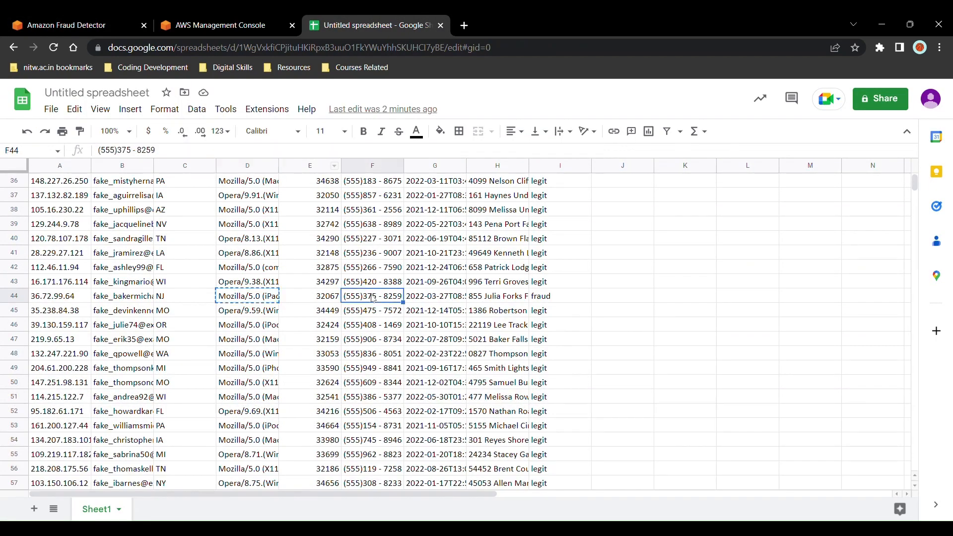
pyautogui.hotkey('ctrl', 'c')
pyautogui.click(75, 25)
pyautogui.click(527, 354)
pyautogui.hotkey('ctrl', 'v')
# Step: Copy the row 44 record's billing address from the dataset and enter it as the test's billing_address value
pyautogui.click(370, 24)
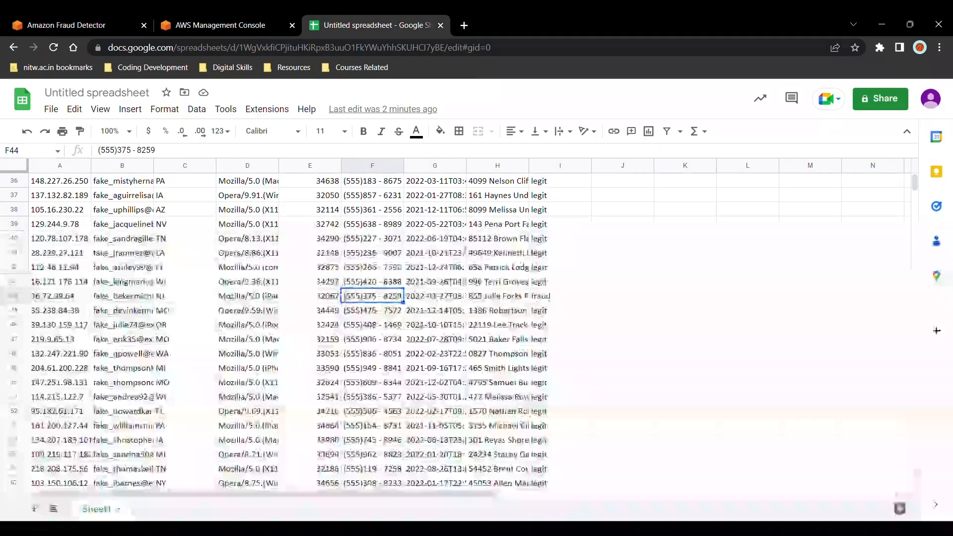
pyautogui.click(482, 300)
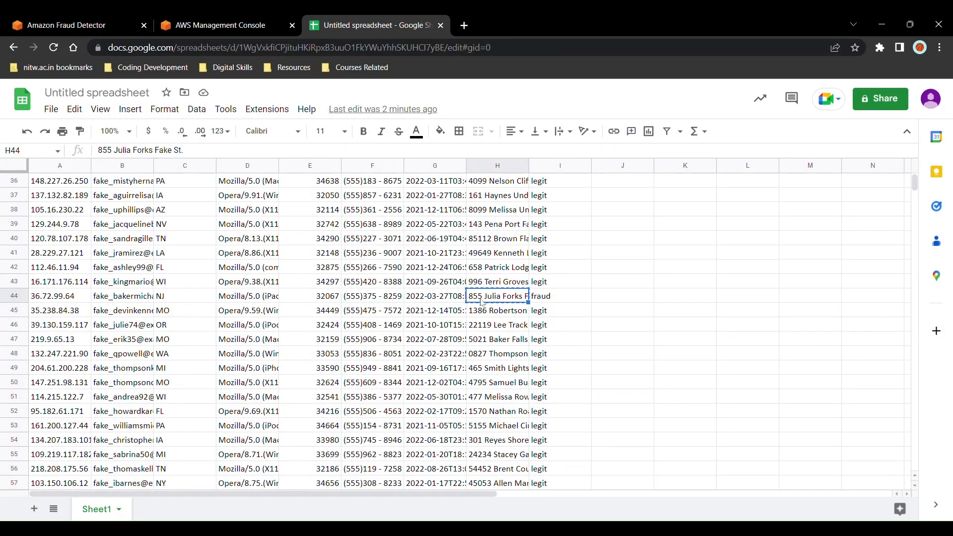
pyautogui.click(60, 20)
pyautogui.click(549, 245)
pyautogui.hotkey('ctrl', 'v')
# Step: Copy the row 44 record's postal code from the dataset and enter it as the test's billing_postal value
pyautogui.click(335, 20)
pyautogui.click(329, 298)
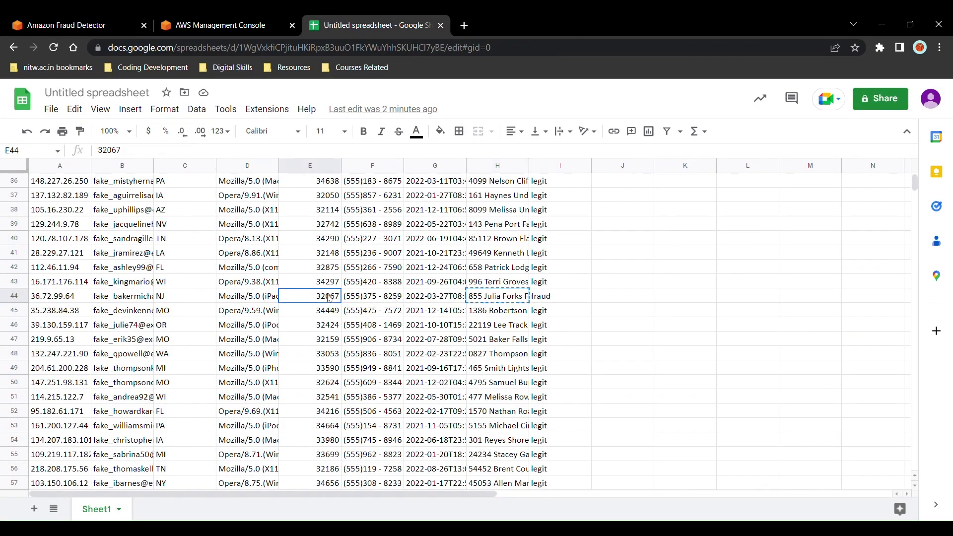
pyautogui.hotkey('ctrl', 'c')
pyautogui.click(79, 20)
pyautogui.click(521, 265)
pyautogui.hotkey('ctrl', 'v')
# Step: Run the detector test on the row 44 fraud record's values and bring up the outcome and model score
pyautogui.click(364, 334)
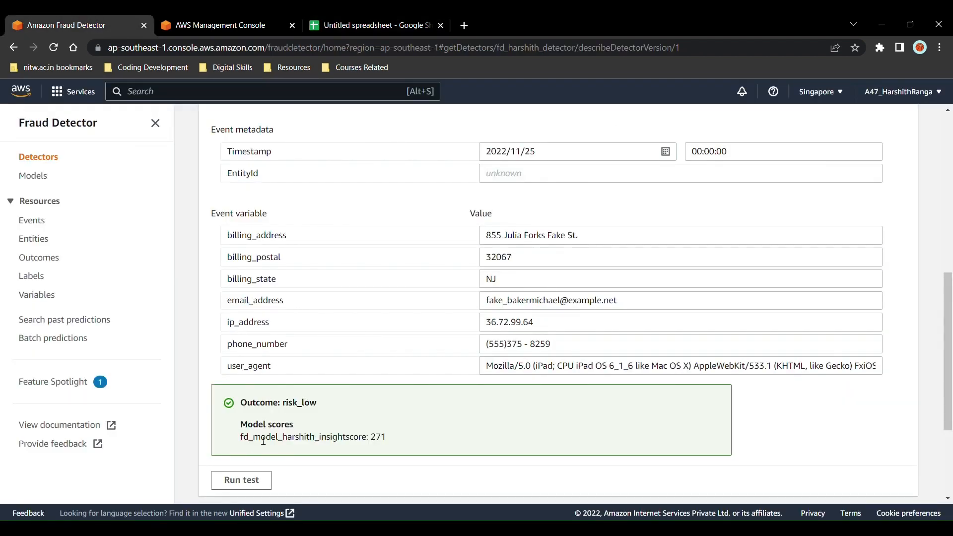
pyautogui.click(244, 481)
pyautogui.scroll(-3, 399, 434)
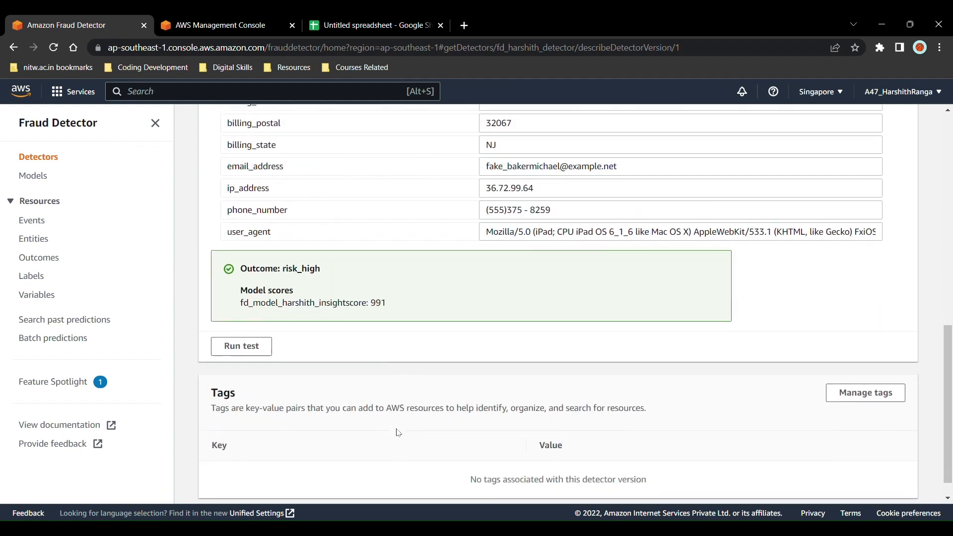
# Step: Review the lists of detectors, models, event types, entity types and outcomes in Fraud Detector
pyautogui.scroll(7, 397, 433)
pyautogui.scroll(4, 402, 434)
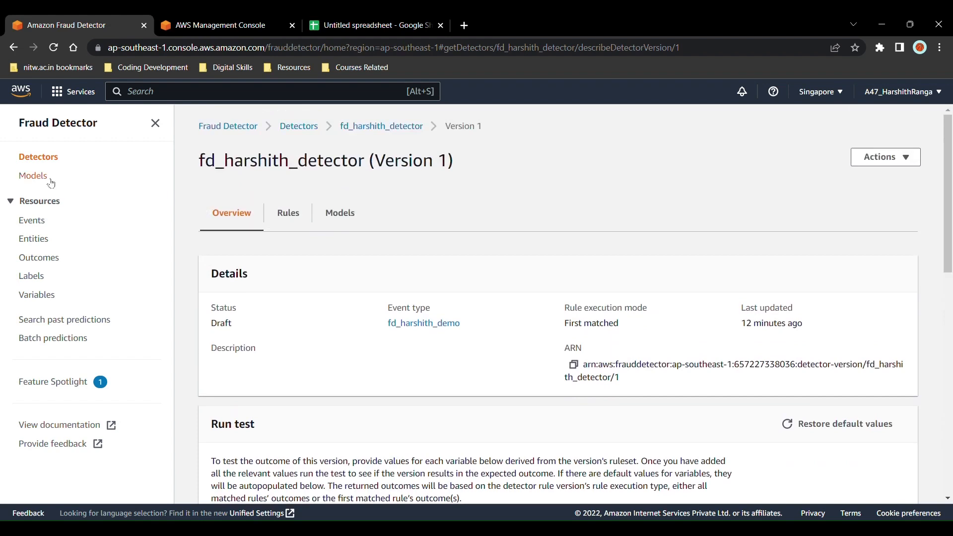
pyautogui.click(298, 127)
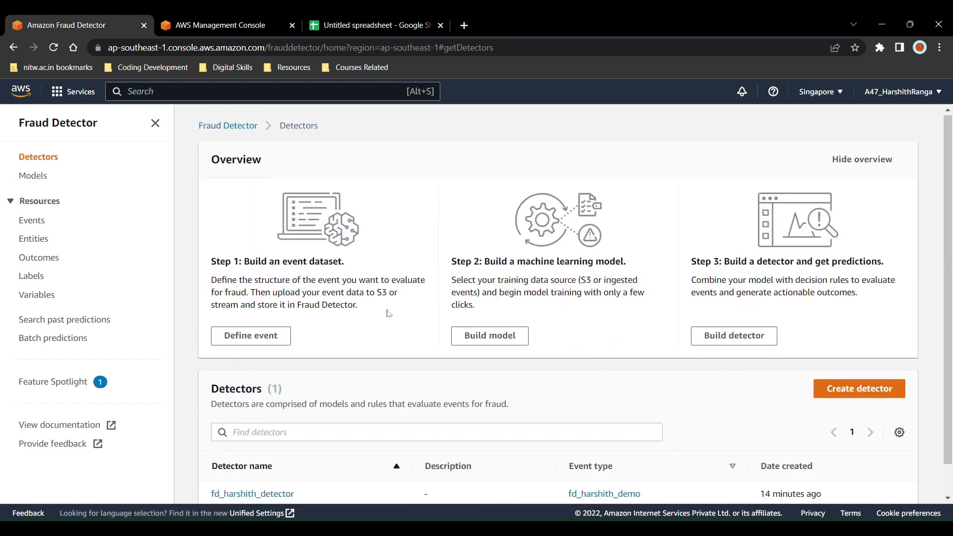
pyautogui.click(49, 176)
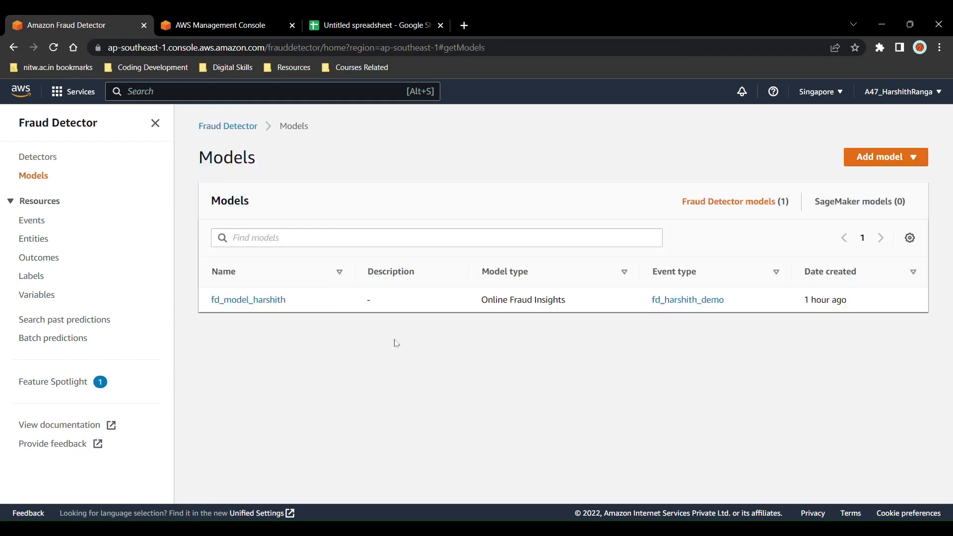
pyautogui.click(39, 225)
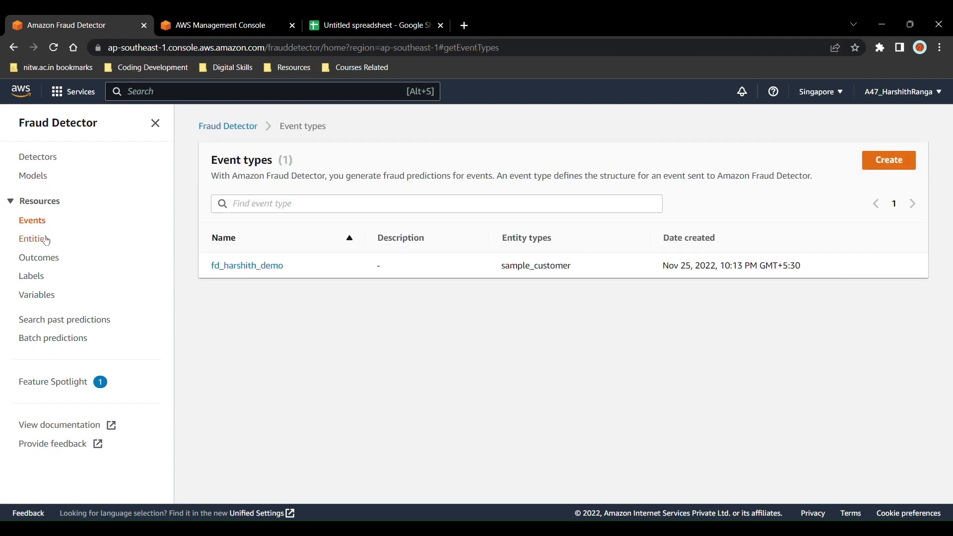
pyautogui.click(46, 241)
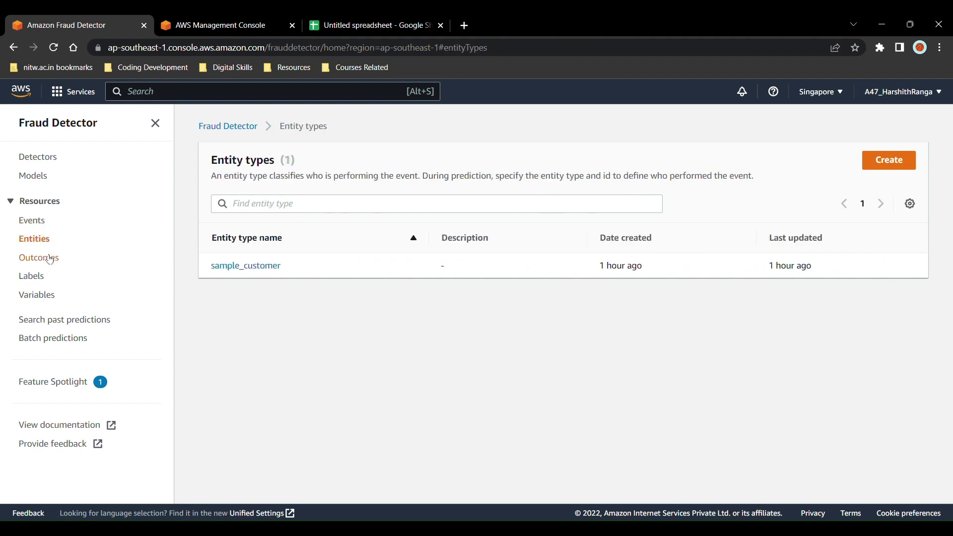
pyautogui.click(50, 259)
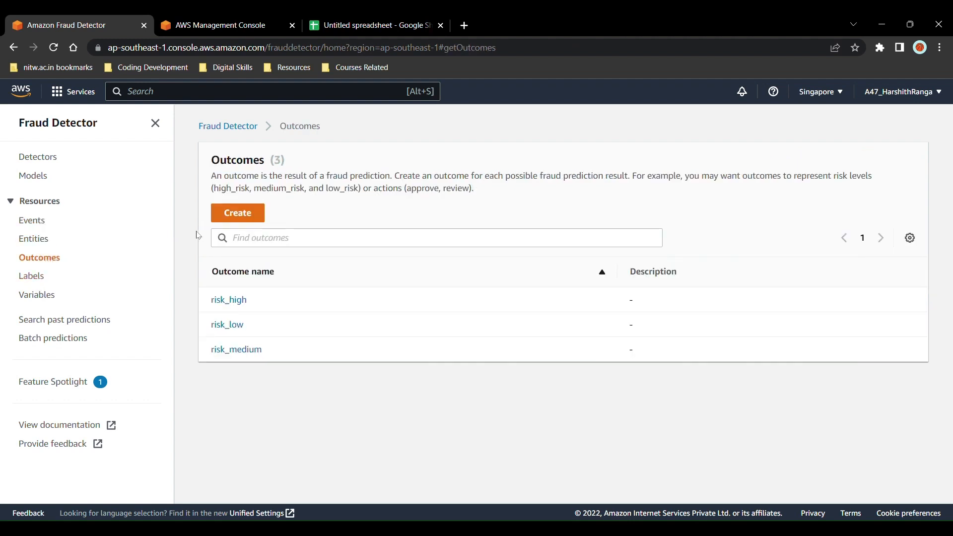
pyautogui.click(48, 159)
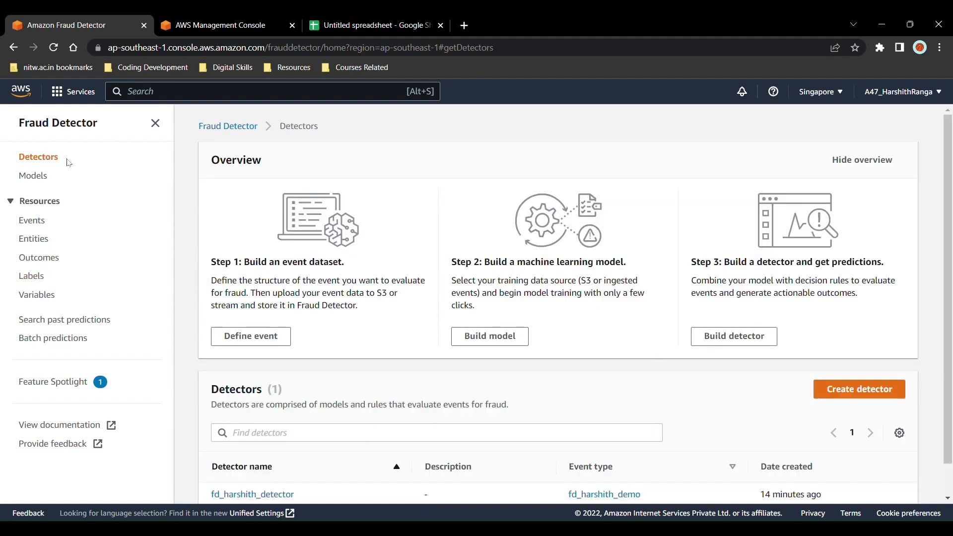
pyautogui.click(41, 259)
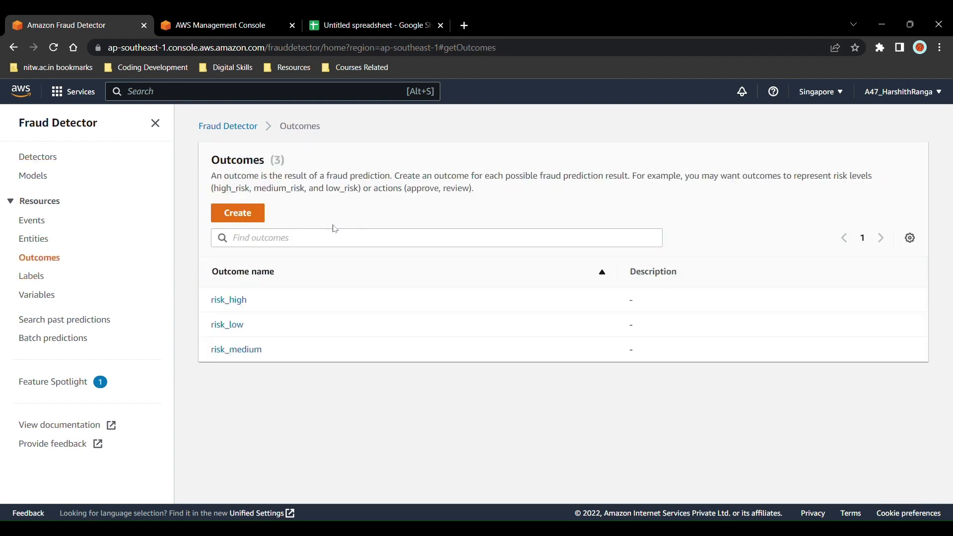
# Step: View the blank new-outcome form, and open the pricing details from the Fraud Detector home page
pyautogui.click(252, 218)
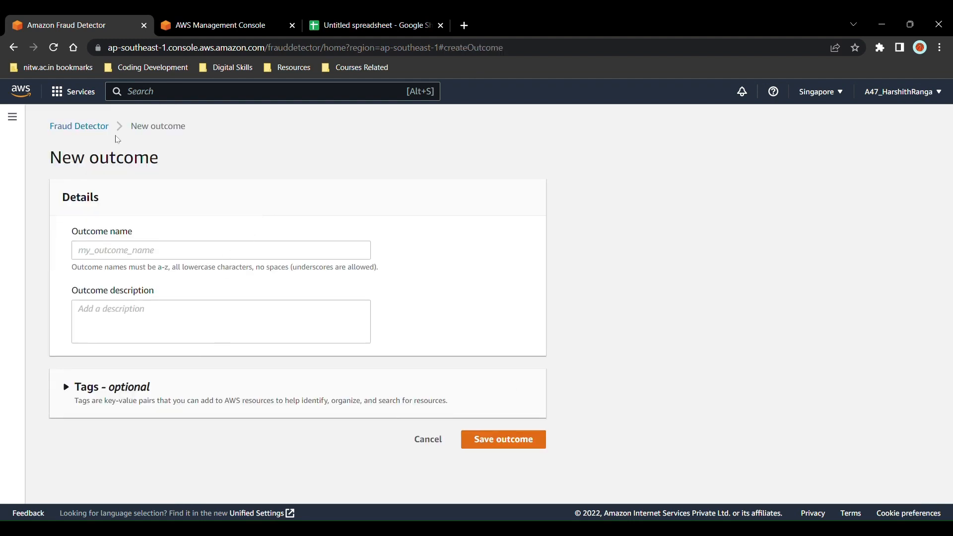
pyautogui.click(102, 128)
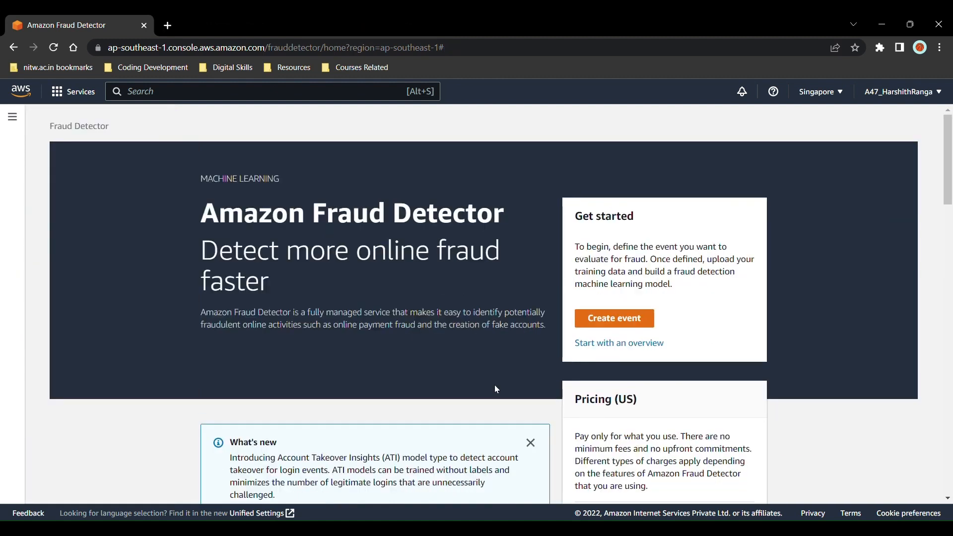
pyautogui.scroll(-3, 496, 390)
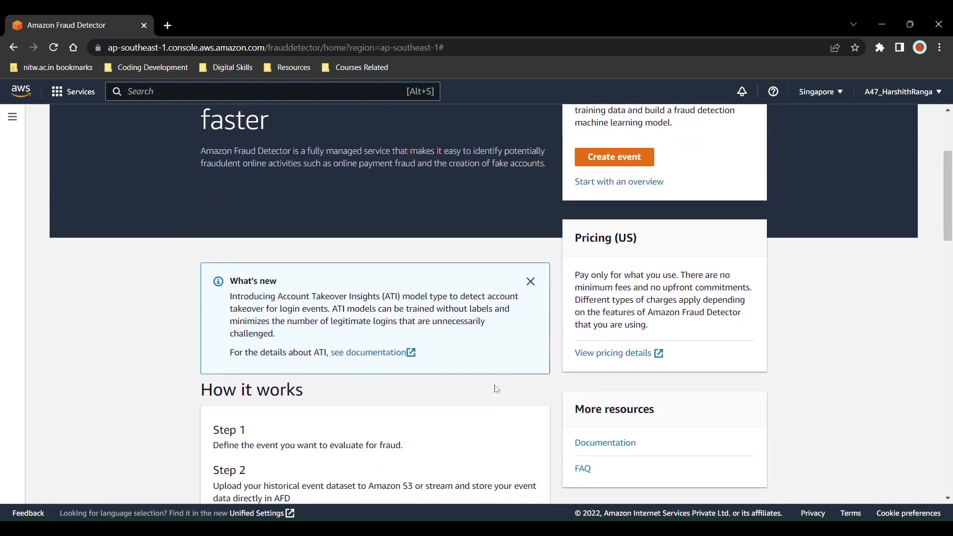
pyautogui.click(640, 354)
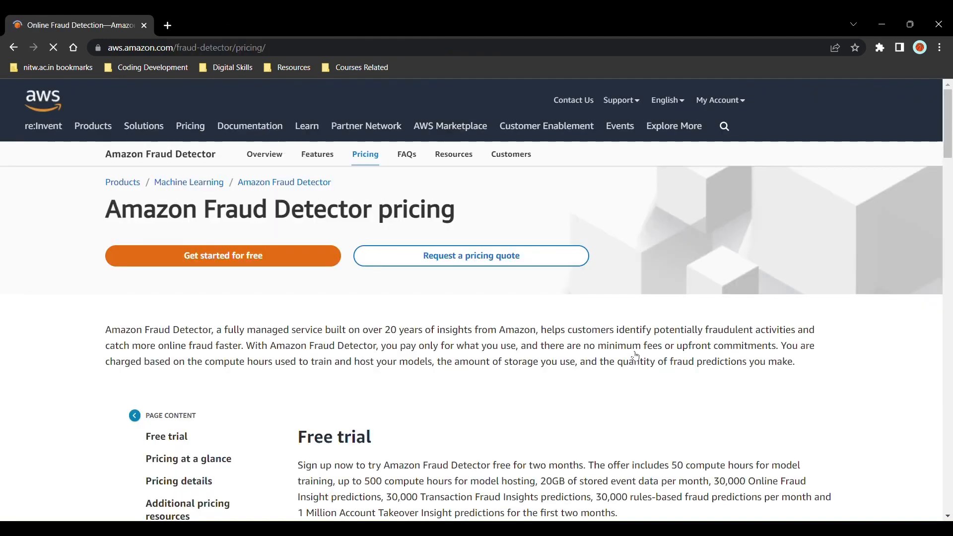
# Step: Examine the Fraud Detector pricing page's free trial offer, pricing at a glance and per-prediction rates
pyautogui.scroll(-4, 480, 410)
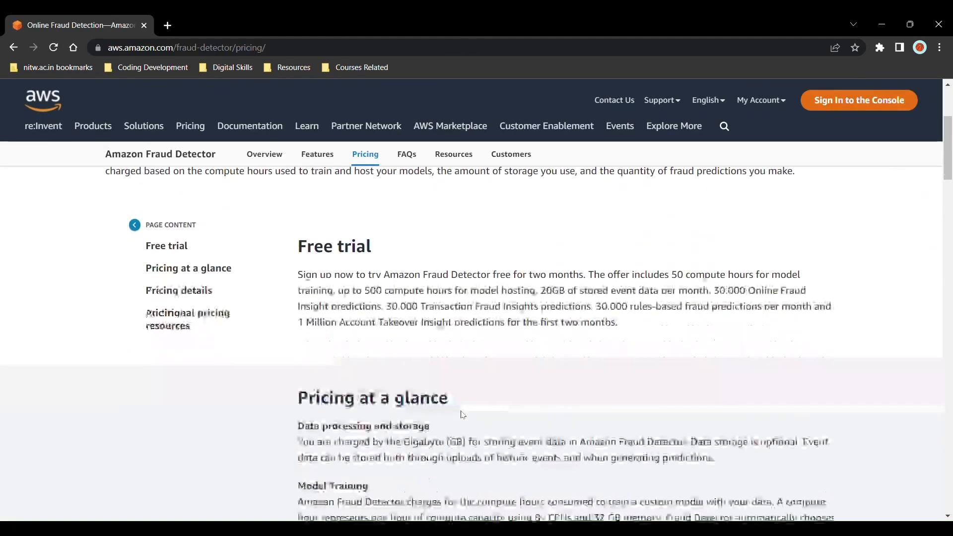
pyautogui.scroll(-2, 463, 416)
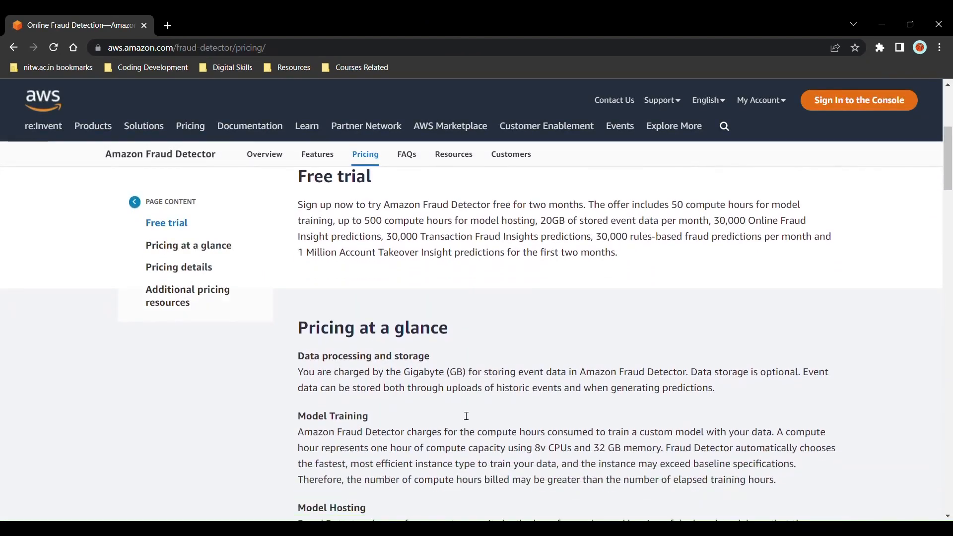
pyautogui.scroll(-8, 461, 417)
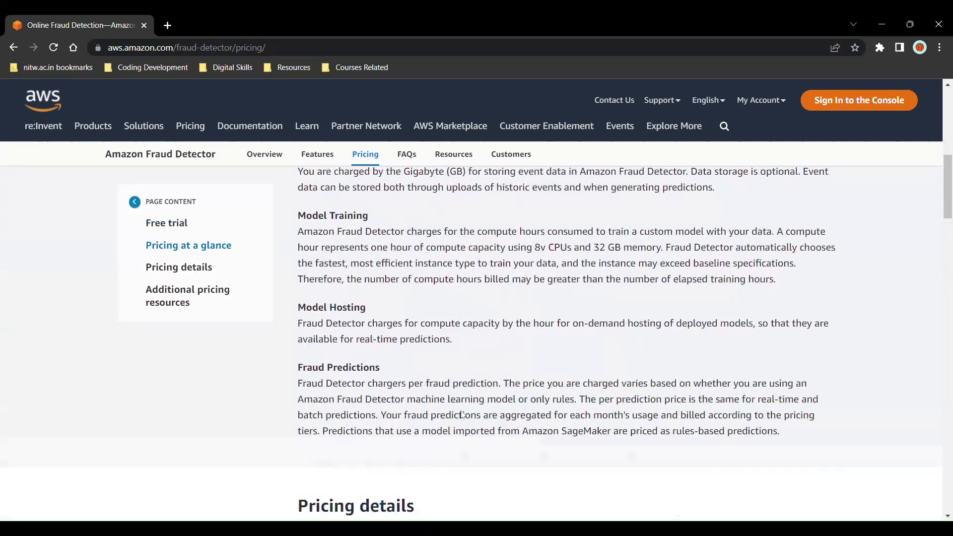
pyautogui.scroll(-9, 466, 415)
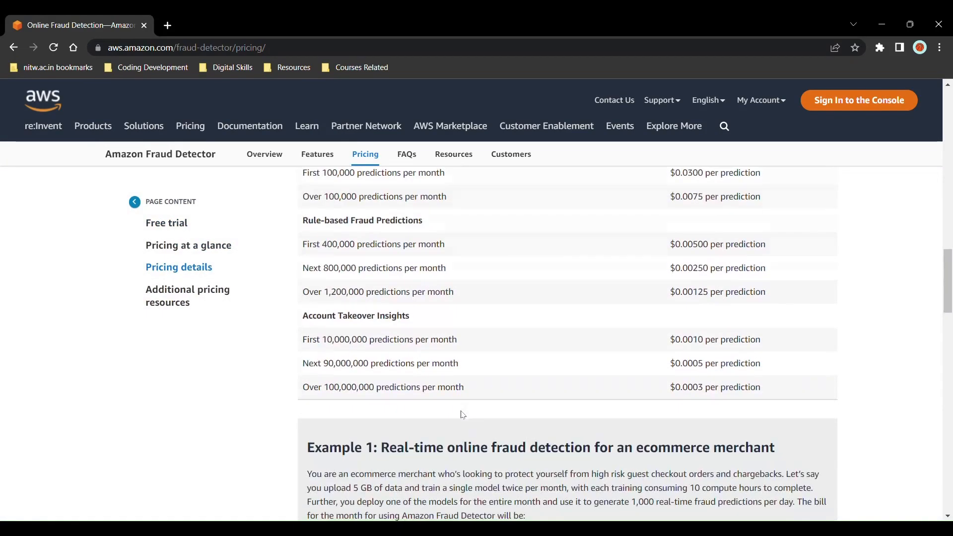
pyautogui.scroll(20, 463, 415)
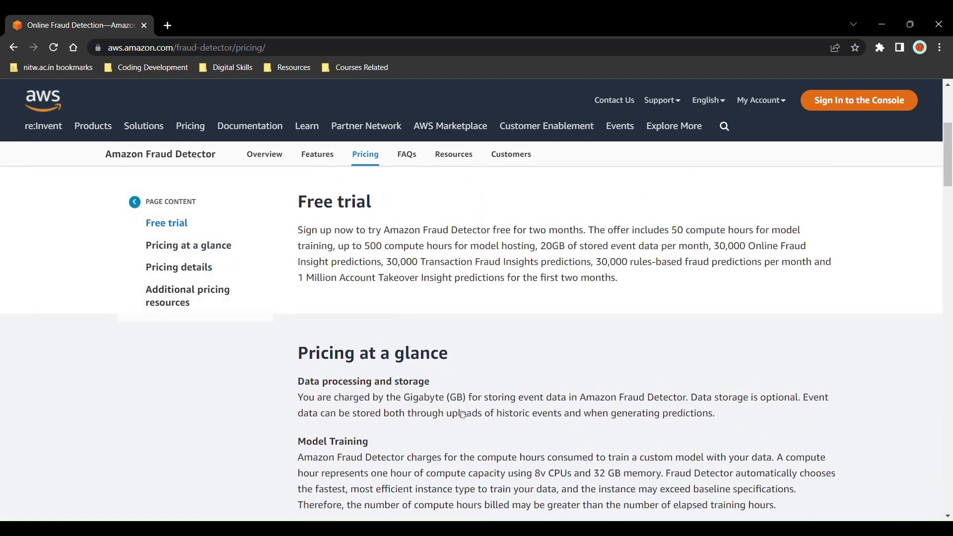
pyautogui.scroll(-3, 462, 415)
pyautogui.scroll(3, 463, 415)
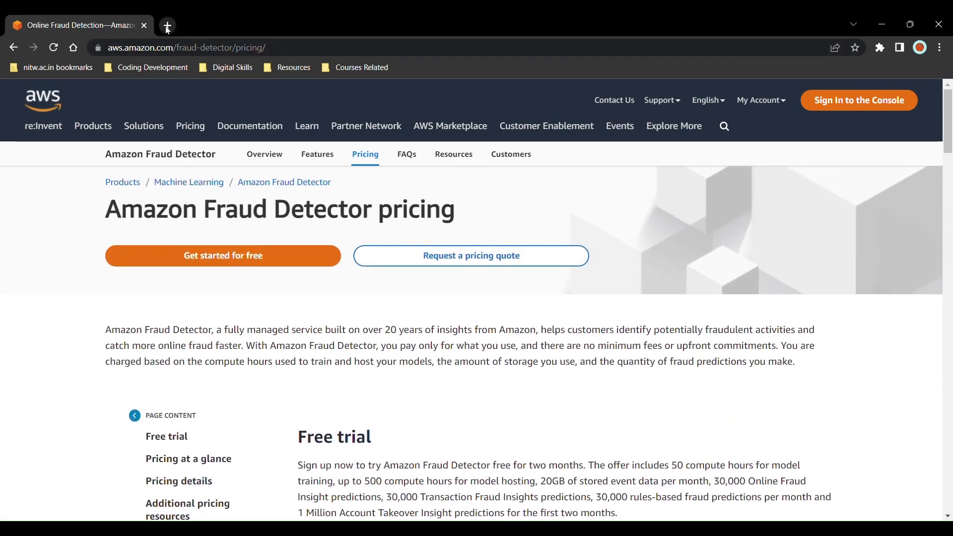
# Step: Open the AWS Management Console in a new browser tab from the saved Courses Related bookmarks
pyautogui.click(163, 27)
pyautogui.click(350, 75)
pyautogui.click(345, 113)
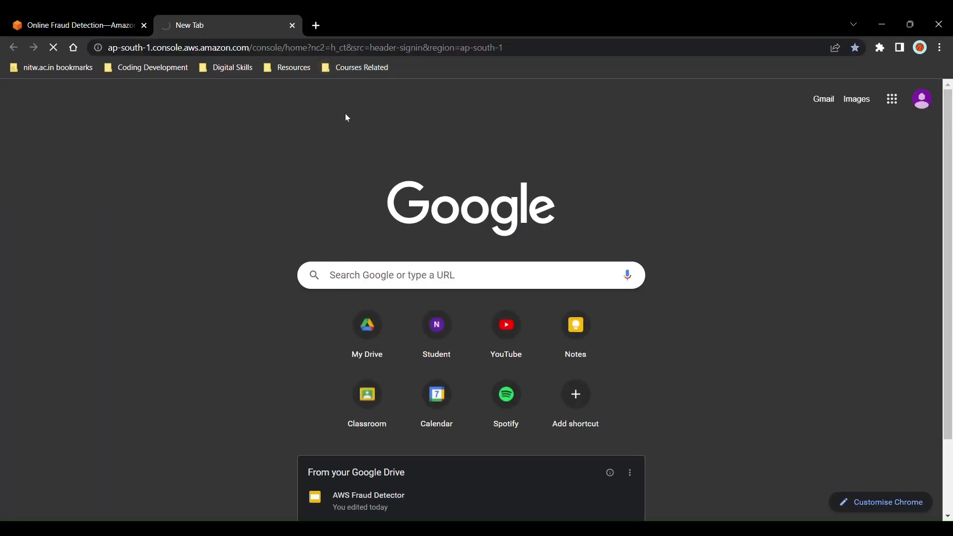